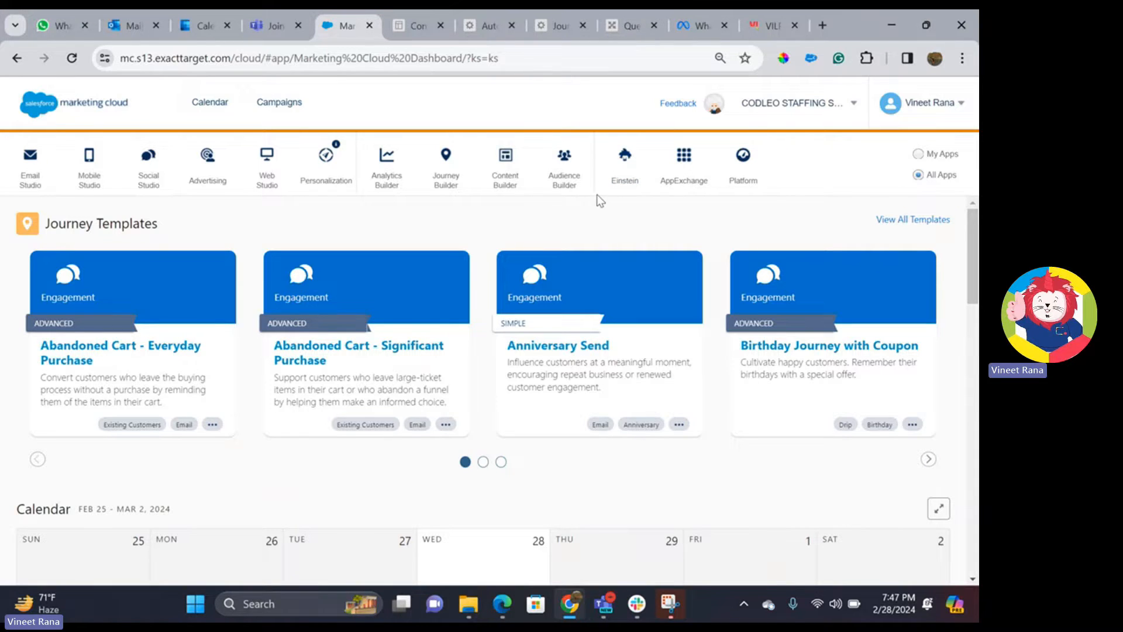
# - Go to Email Studio's Subscribers > Data Extensions list and start a new standard data extension
pyautogui.moveTo(30, 175)
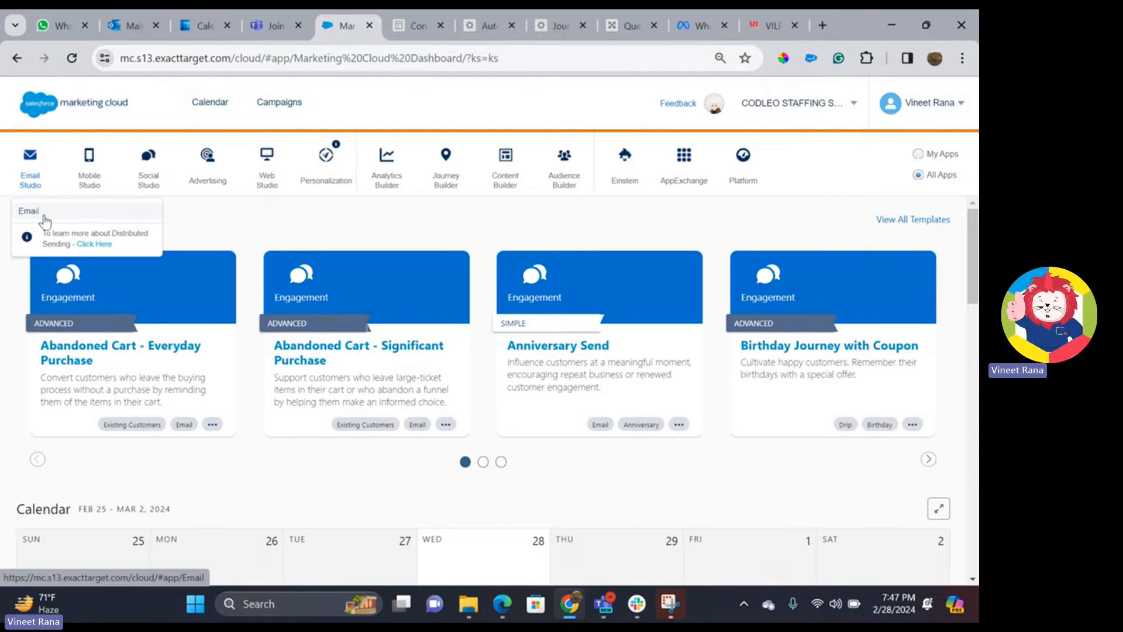
pyautogui.click(44, 220)
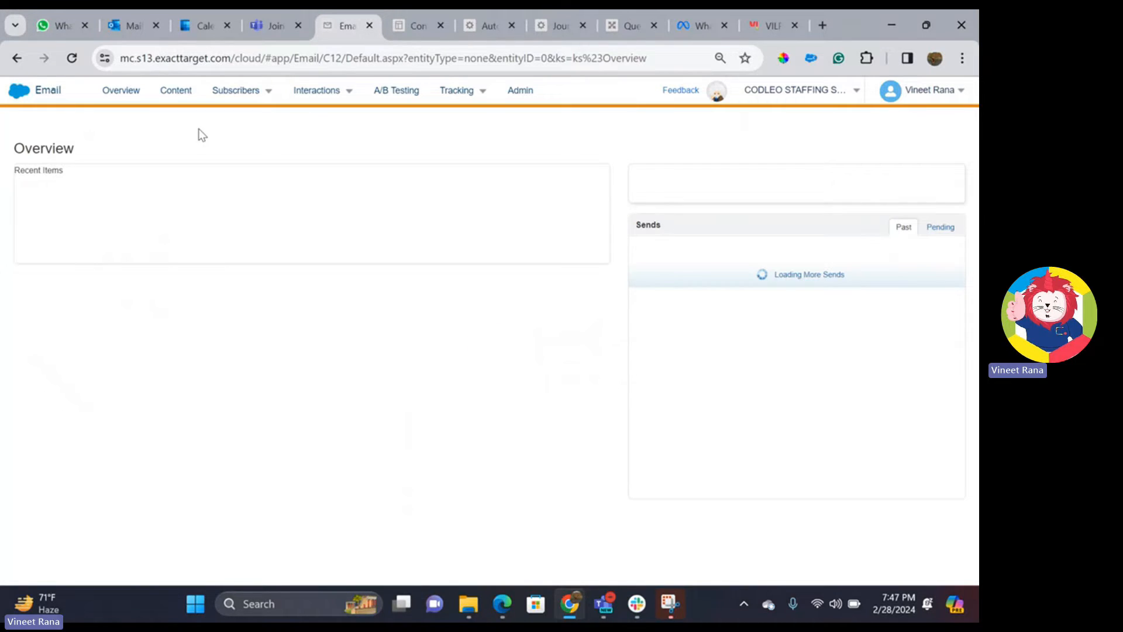
pyautogui.moveTo(234, 98)
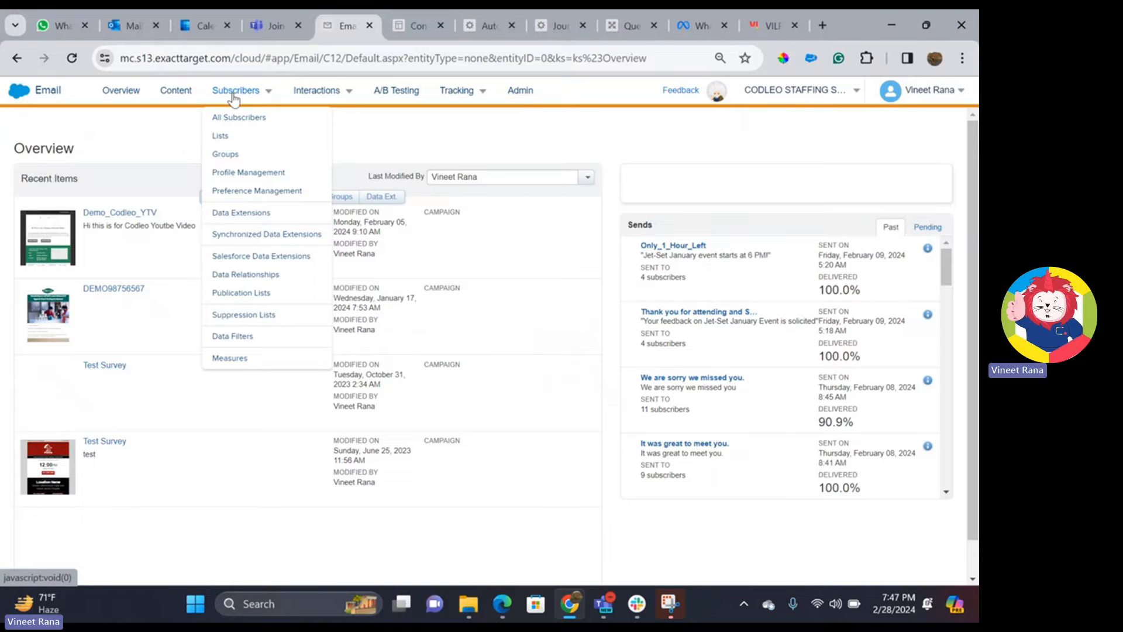
pyautogui.click(255, 214)
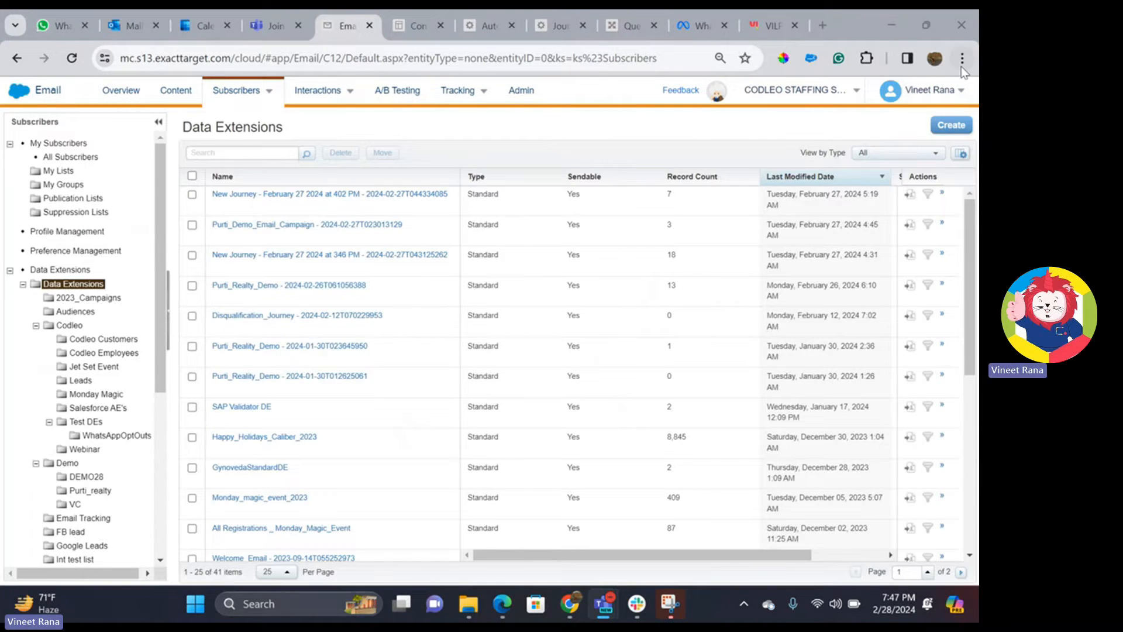
pyautogui.click(956, 130)
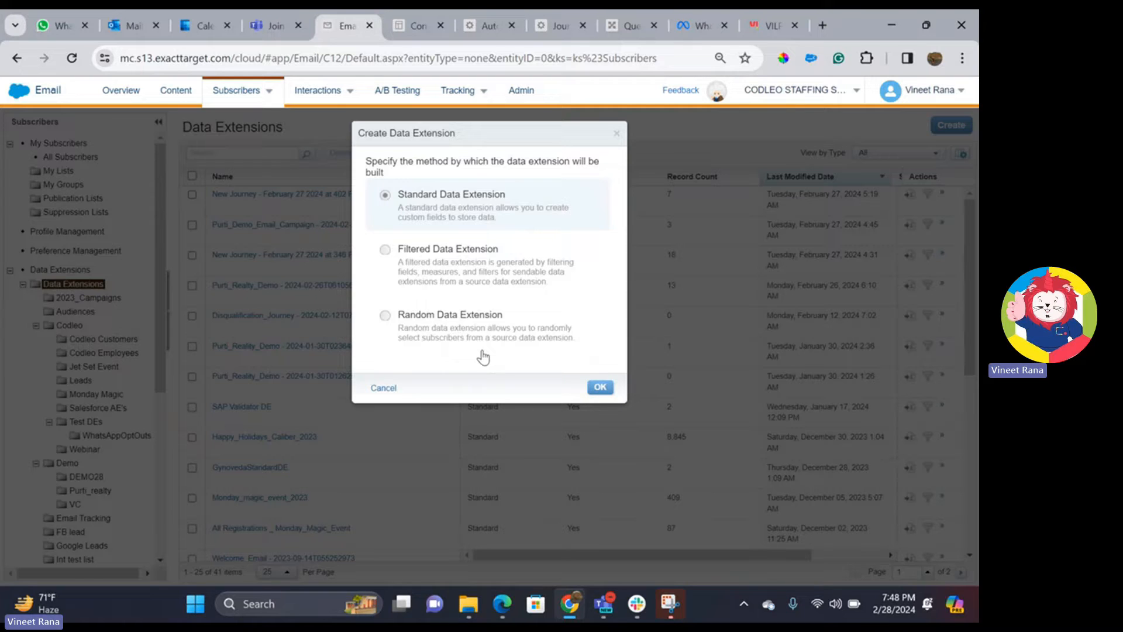
# - Name the standard data extension DEMO7482802, describe it 'This is for a demo for YT', and make it sendable
pyautogui.click(601, 387)
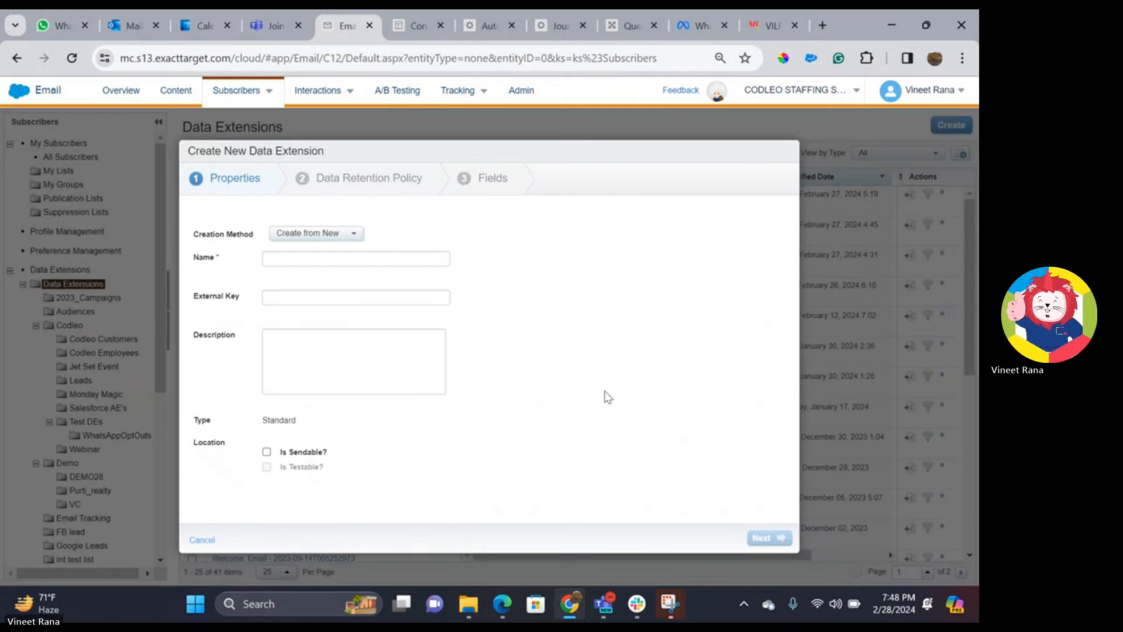
pyautogui.click(295, 261)
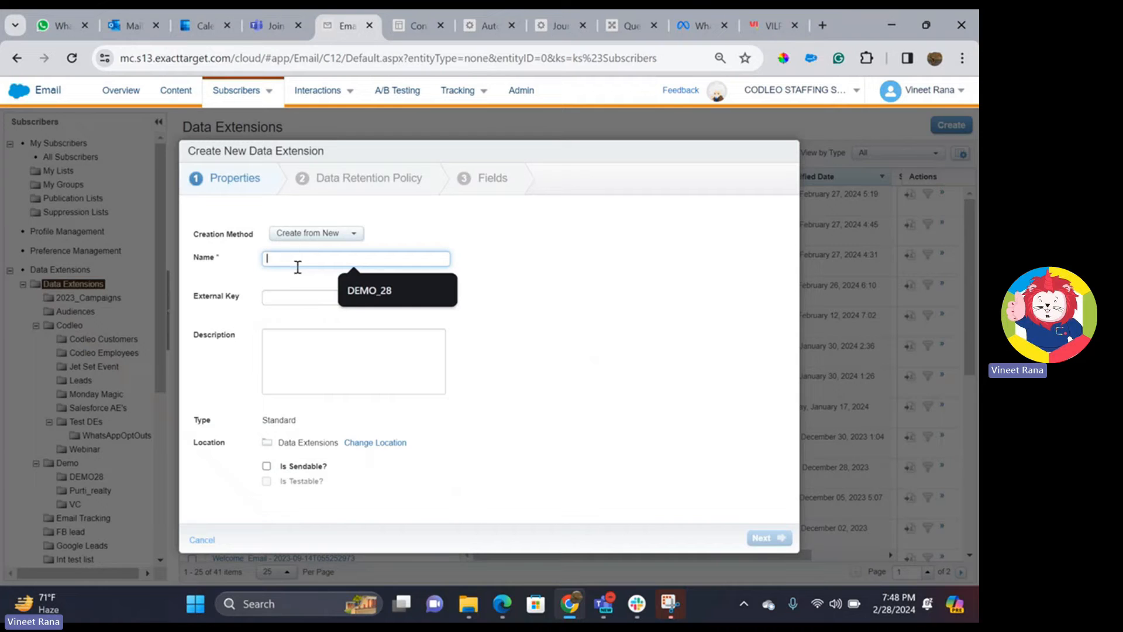
pyautogui.write('DEMO')
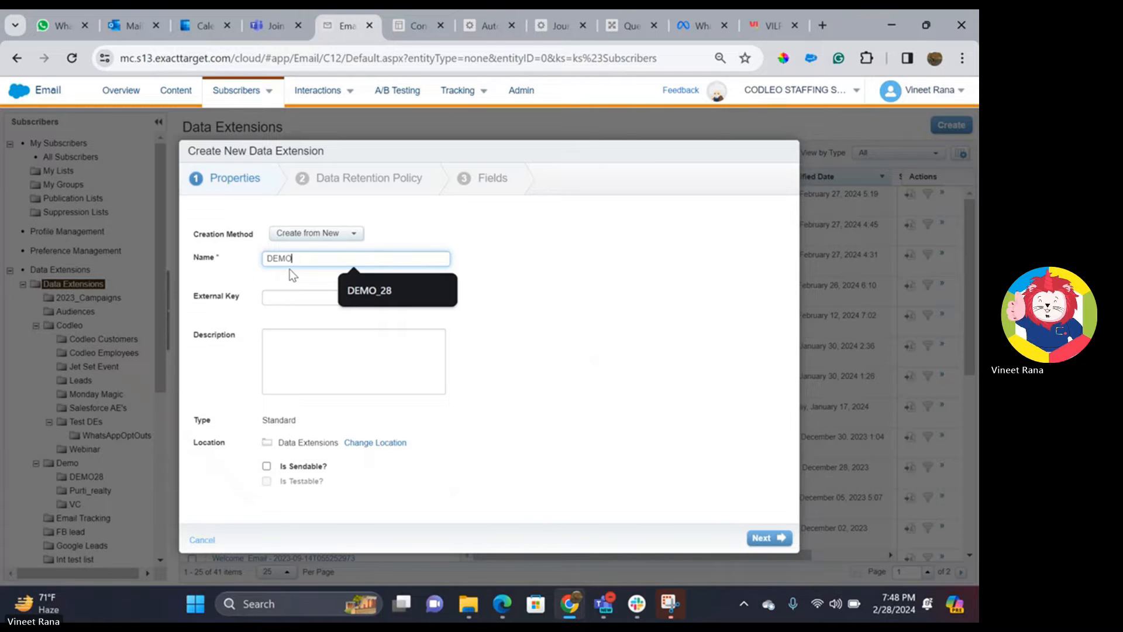
pyautogui.write('7')
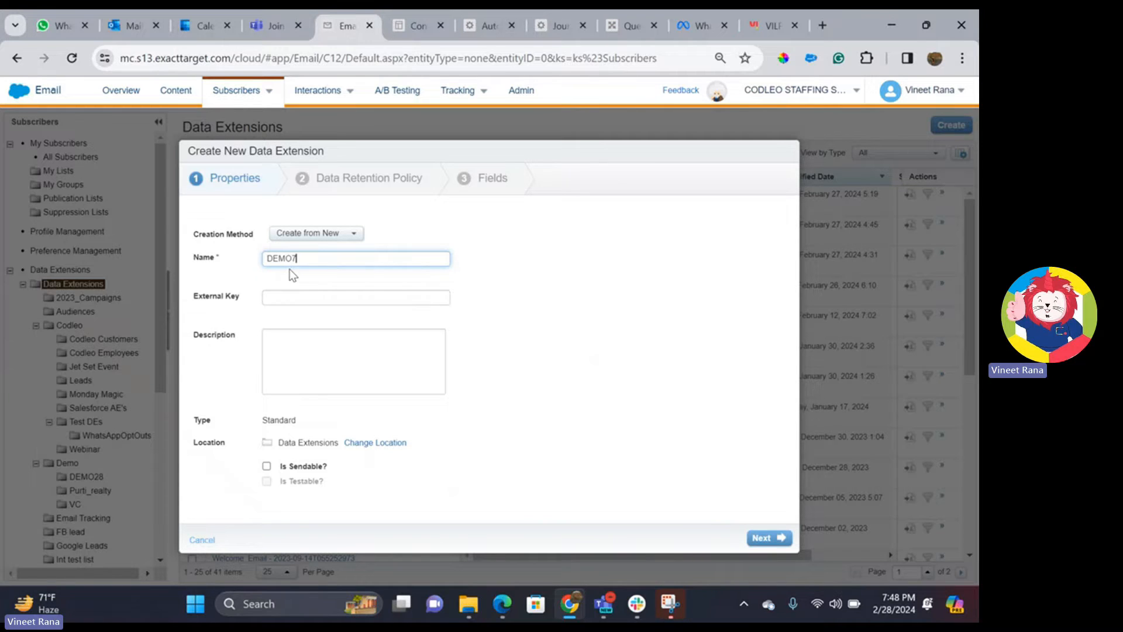
pyautogui.write('482802')
pyautogui.click(319, 361)
pyautogui.write('Th')
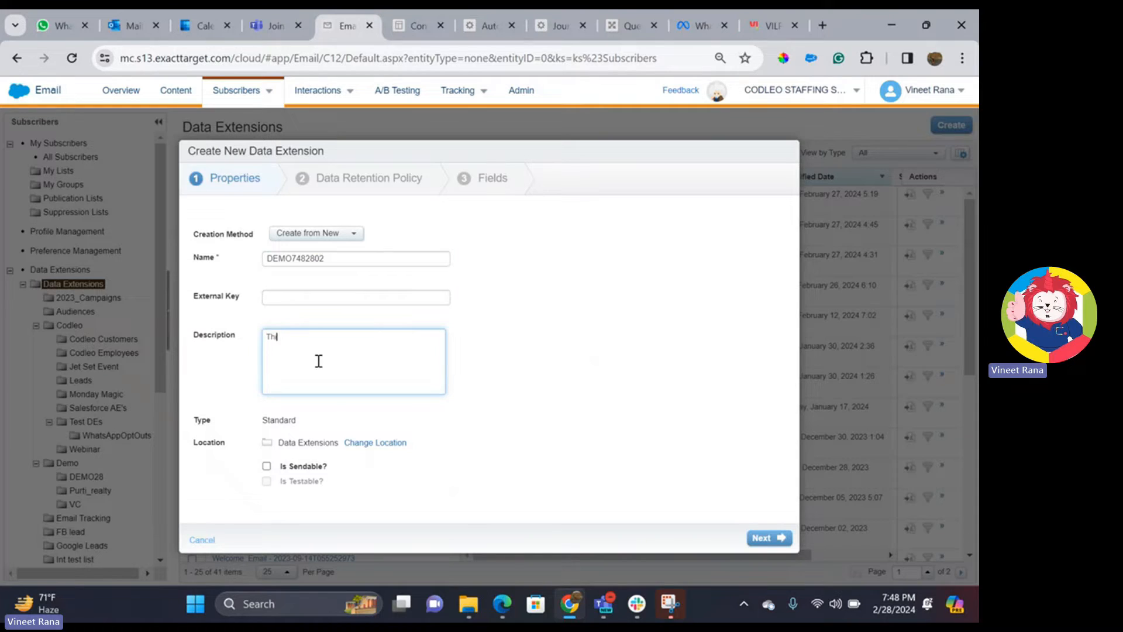
pyautogui.write('is is for a demo for YT')
pyautogui.click(265, 467)
# - Store it in the Demo > DEMO28 folder and continue to Data Retention Policy
pyautogui.click(383, 444)
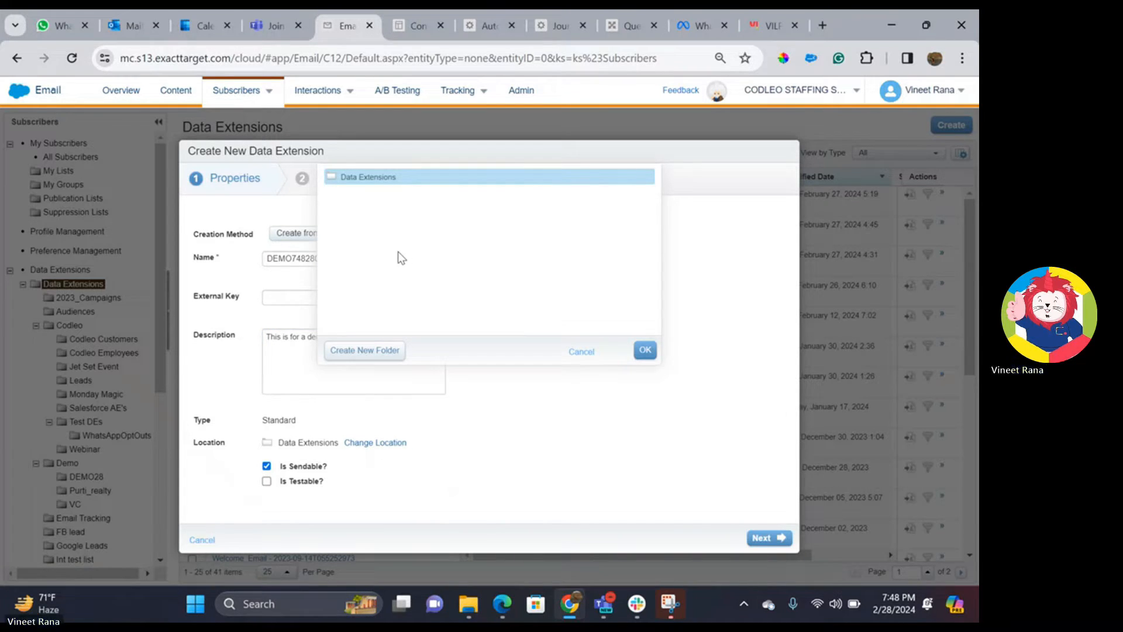
pyautogui.click(346, 180)
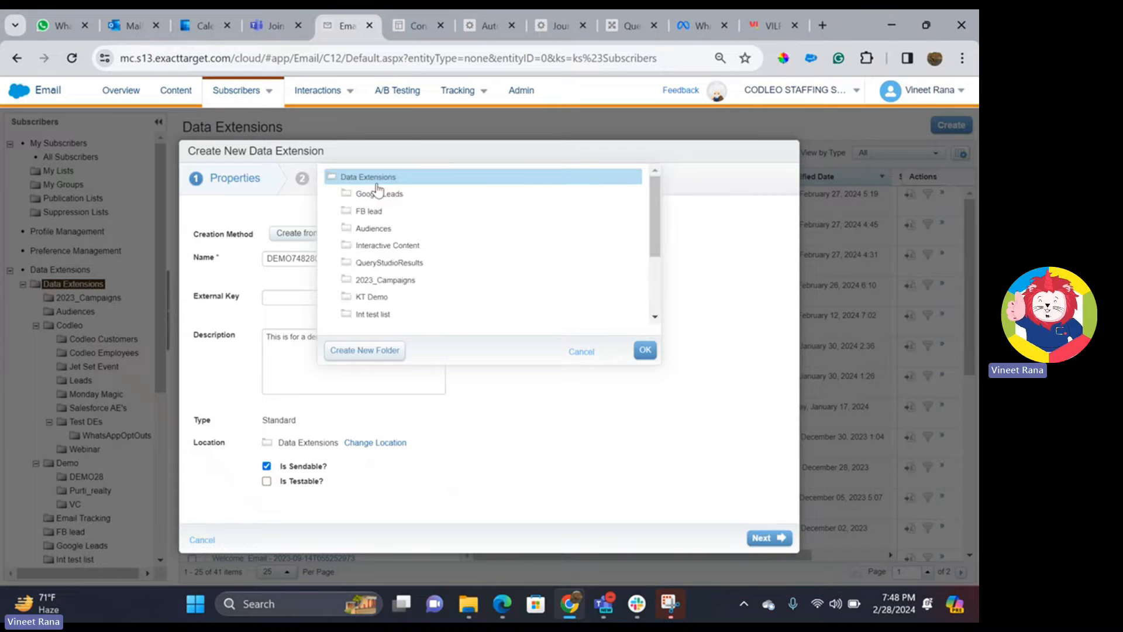
pyautogui.scroll(-3, 413, 246)
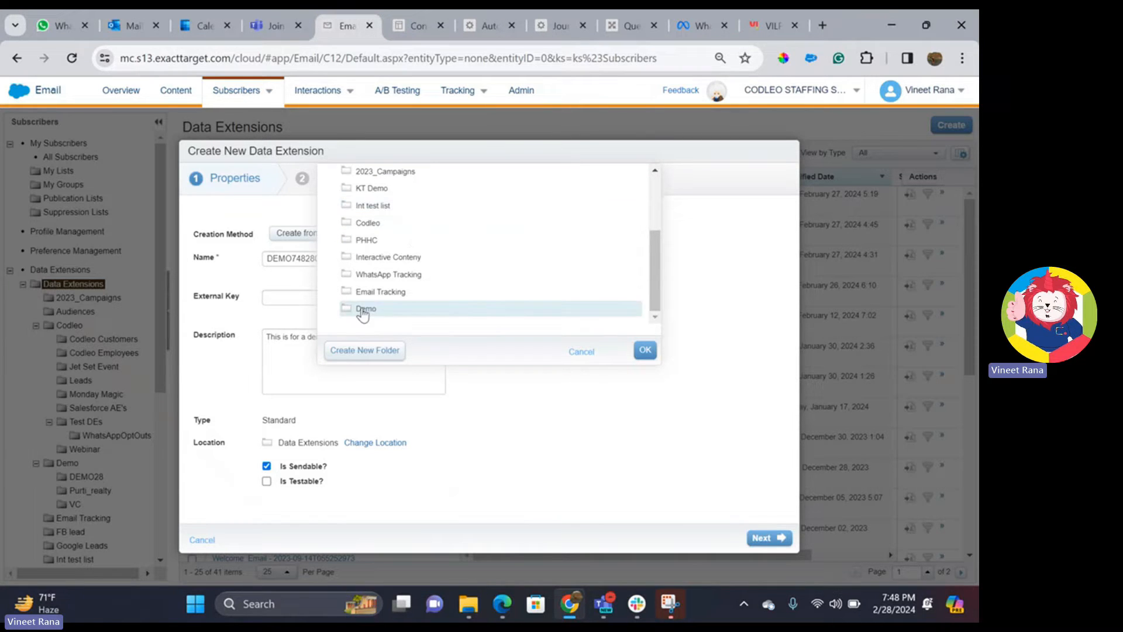
pyautogui.click(363, 313)
pyautogui.scroll(-3, 441, 310)
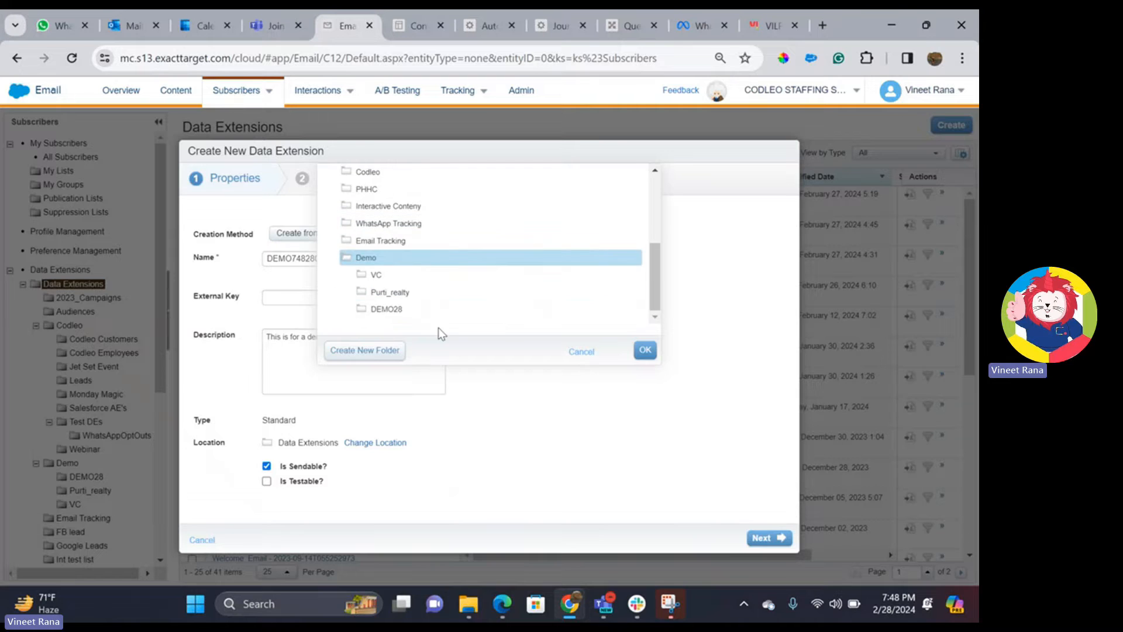
pyautogui.click(401, 318)
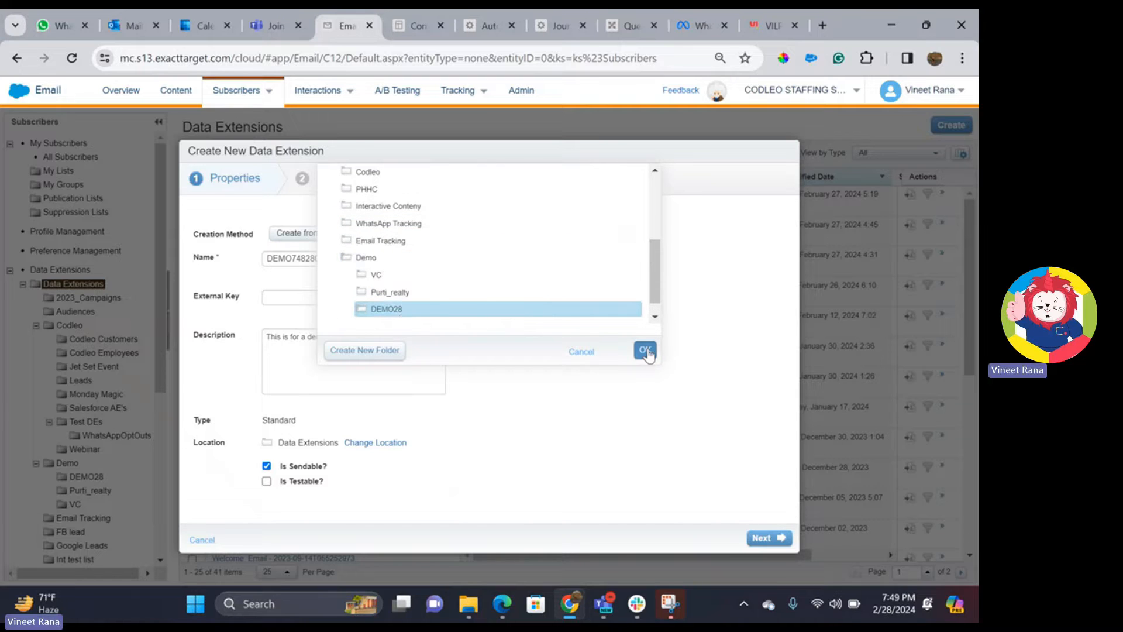
pyautogui.click(645, 349)
pyautogui.click(759, 538)
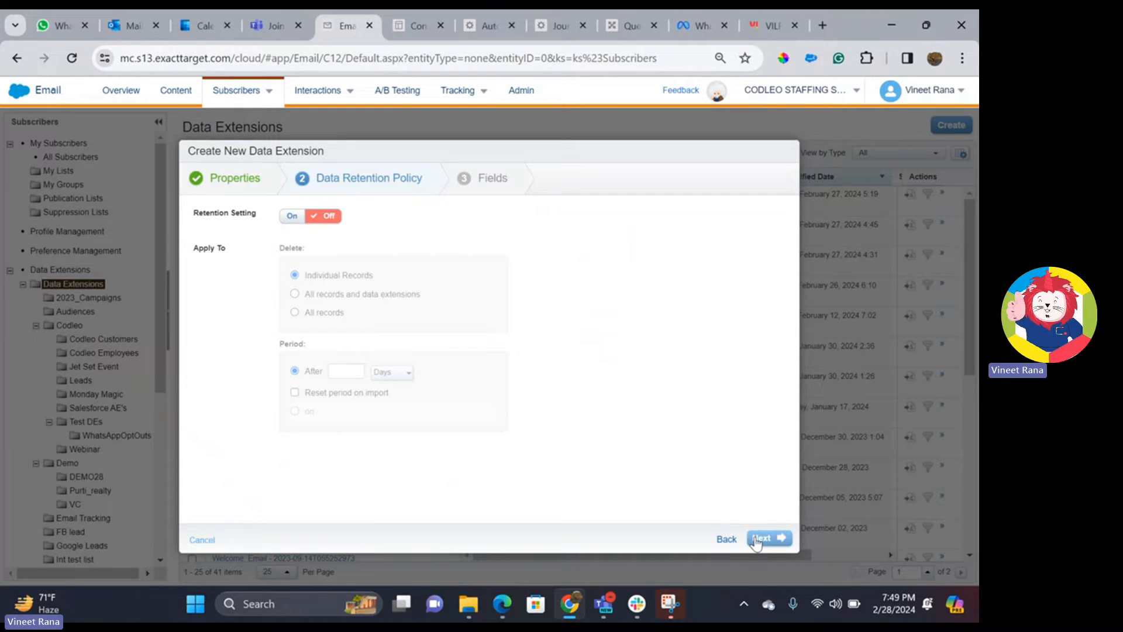
# - Move past retention and name the first fields ID, Firstname and Lastname
pyautogui.click(755, 538)
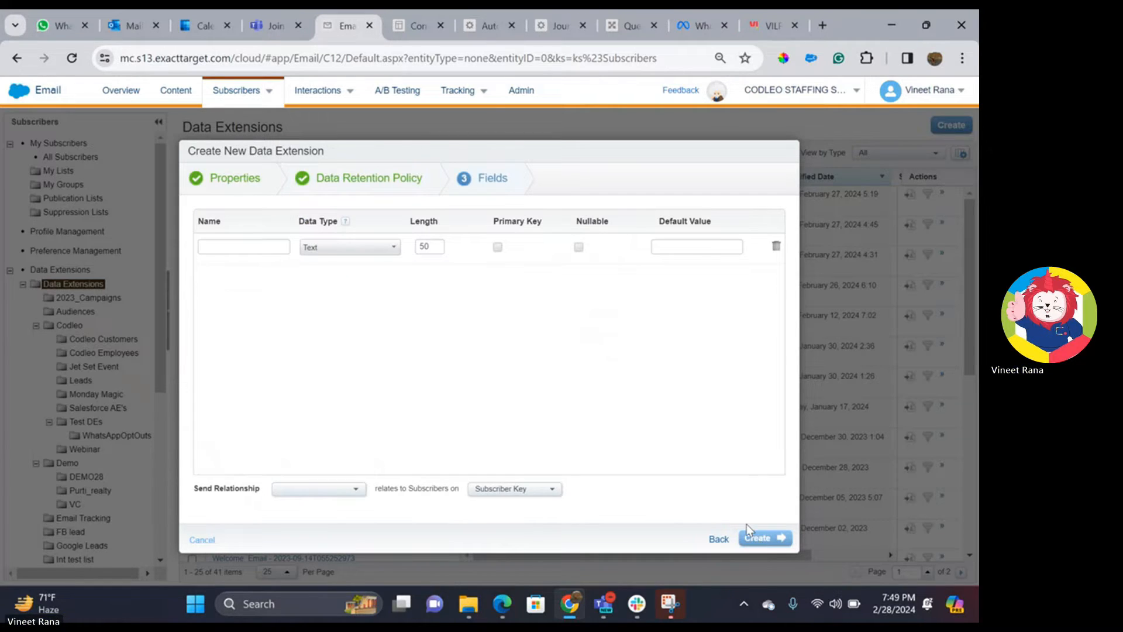
pyautogui.click(264, 250)
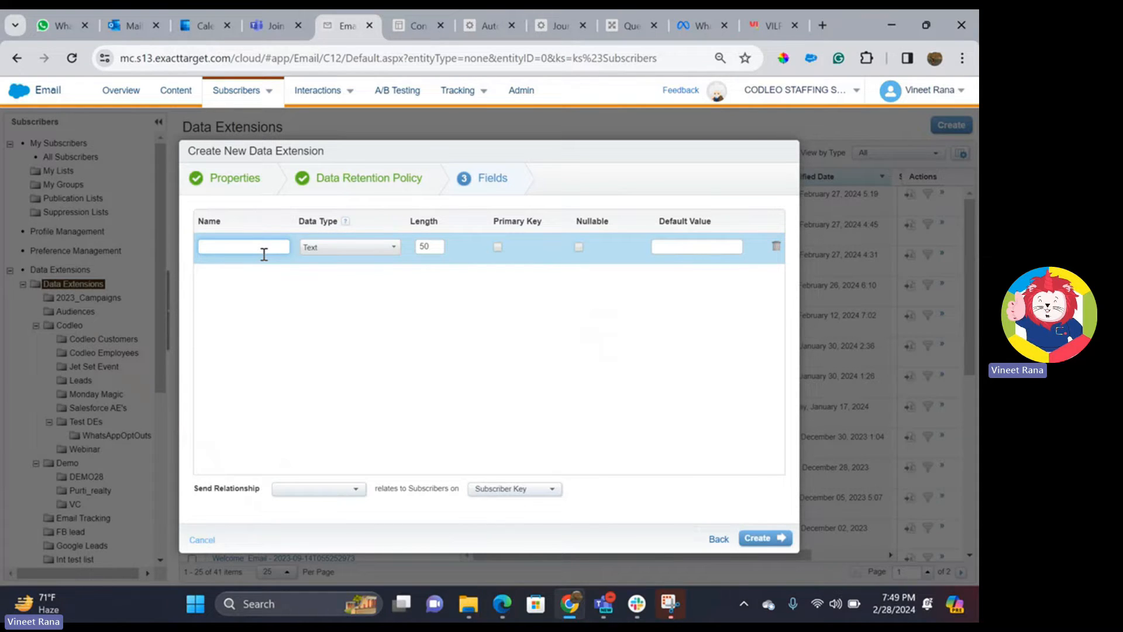
pyautogui.write('ID')
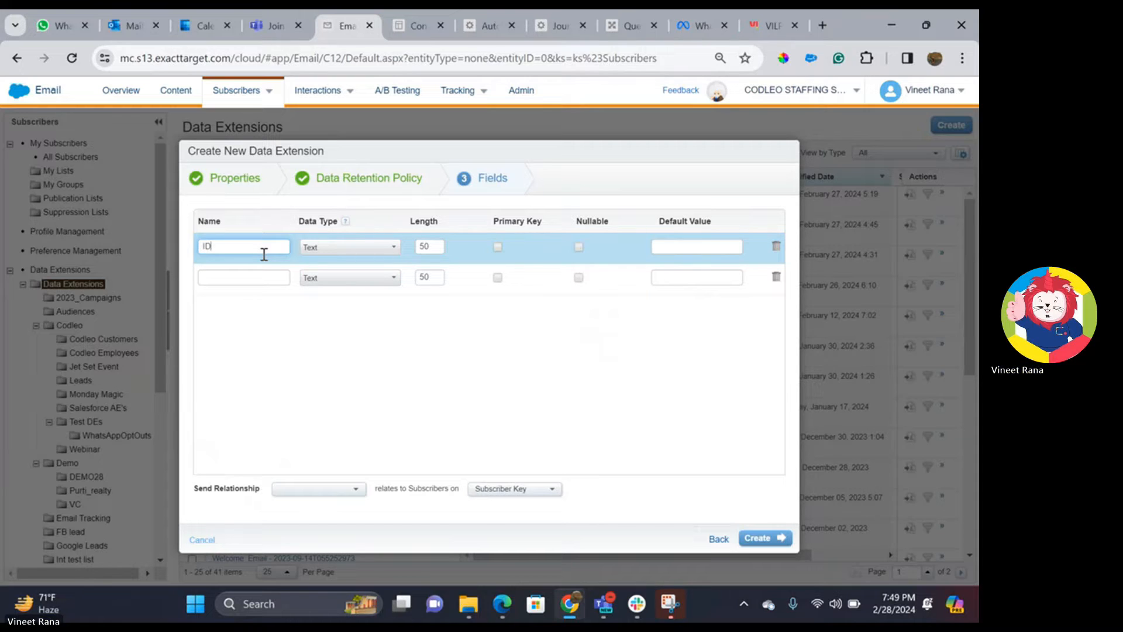
pyautogui.press('Tab')
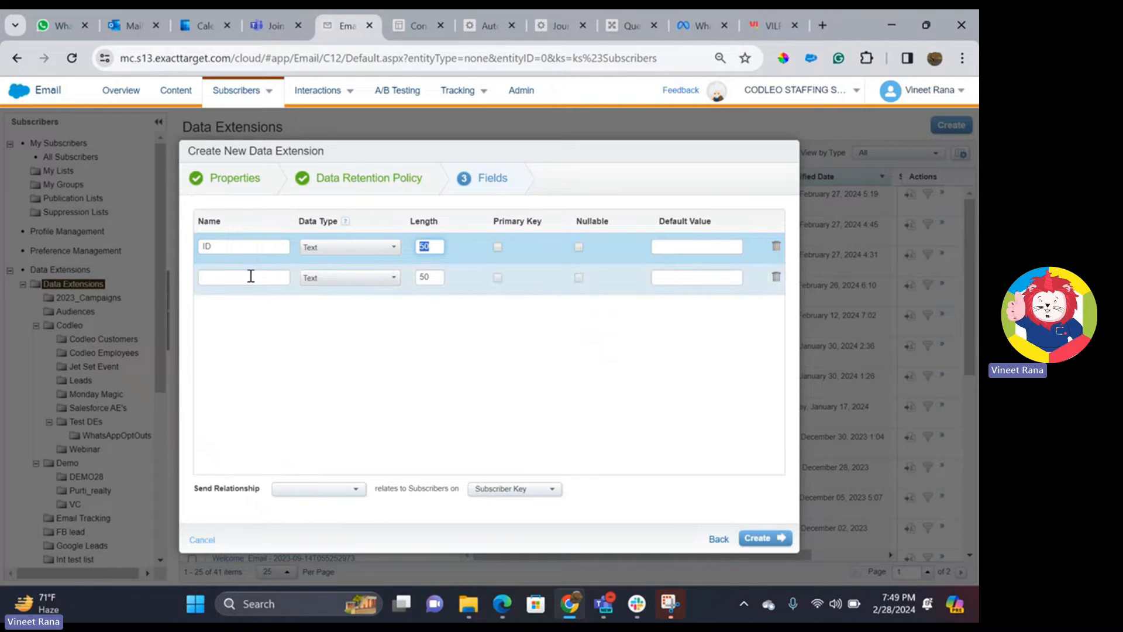
pyautogui.click(249, 276)
pyautogui.write('Firstname')
pyautogui.click(235, 309)
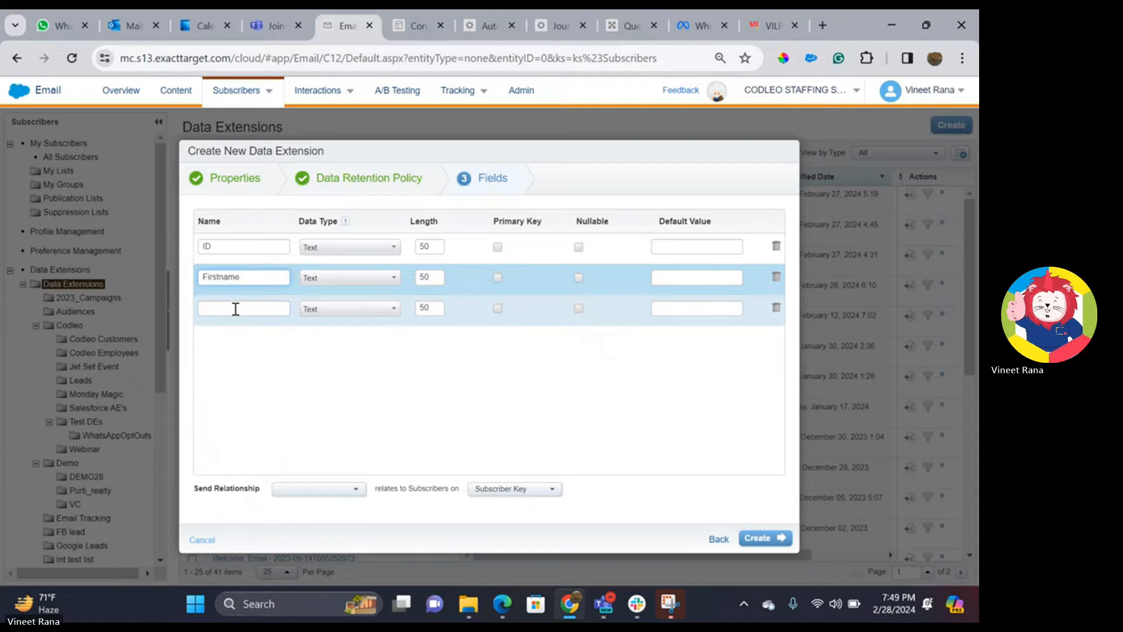
pyautogui.write('Last')
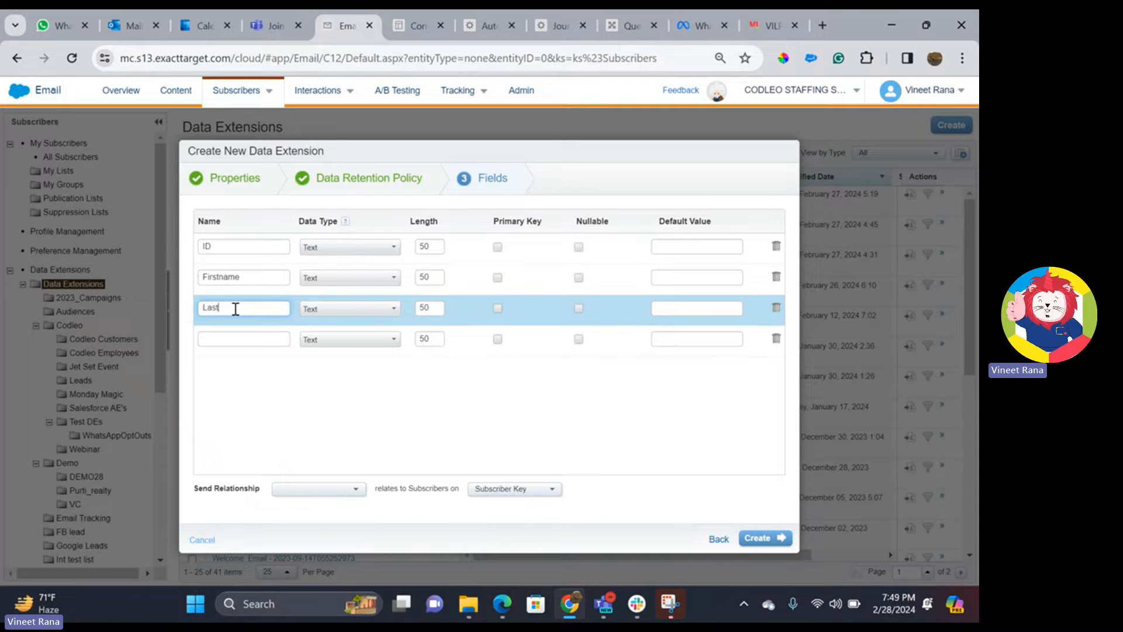
pyautogui.write('name')
# - Add fields Email, Locale and Mobile, correcting Phone to Mobile
pyautogui.click(261, 340)
pyautogui.write('Email')
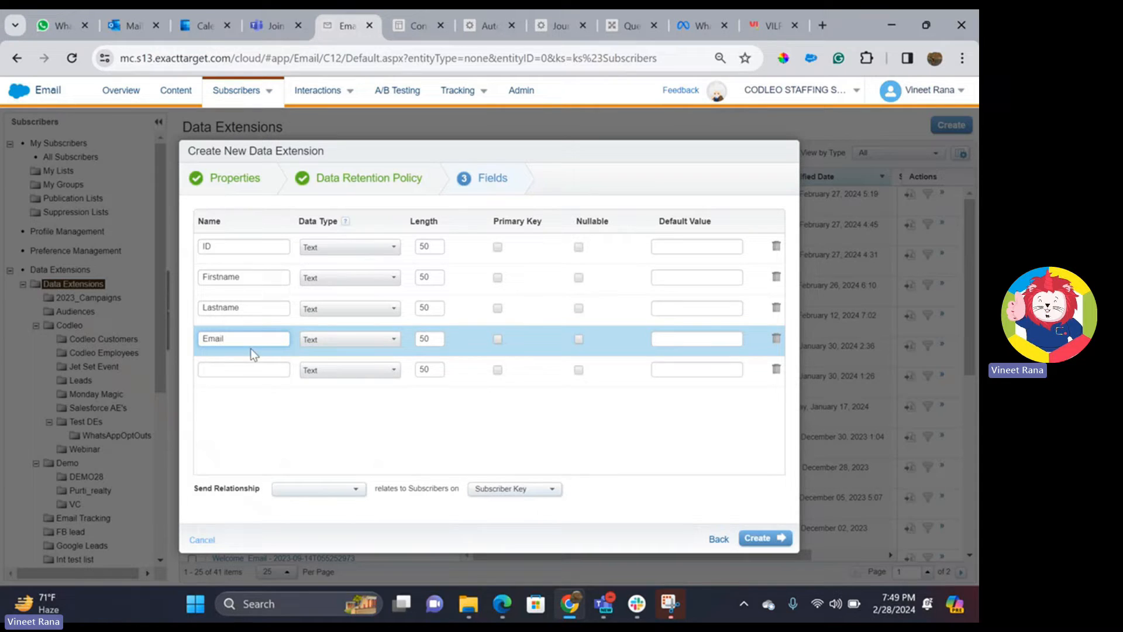
pyautogui.click(242, 367)
pyautogui.write('Locale')
pyautogui.click(253, 395)
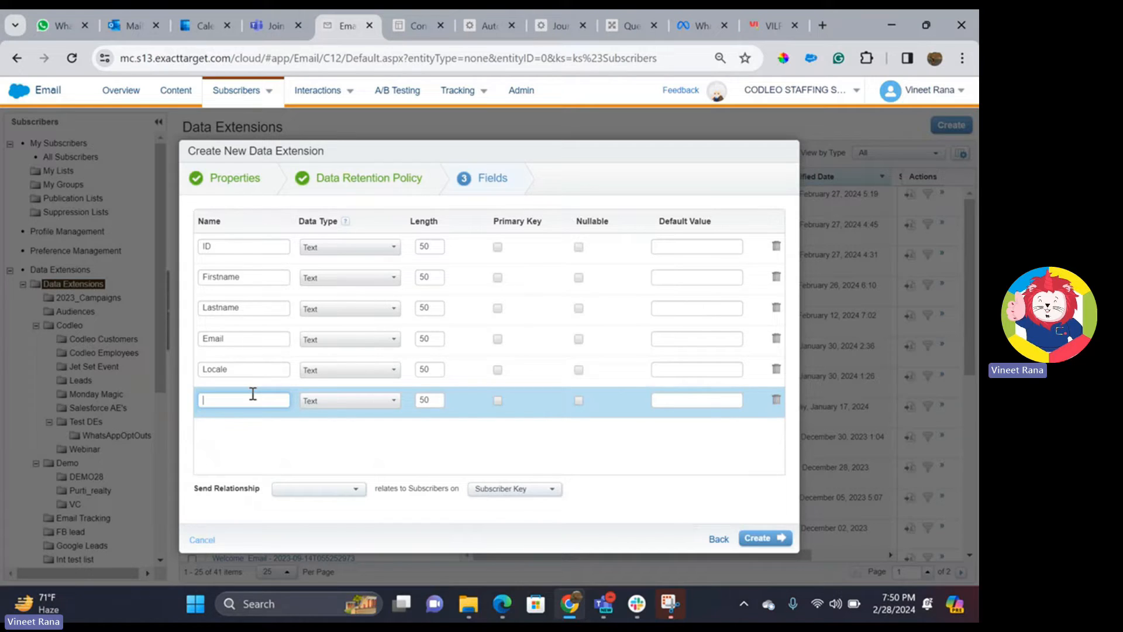
pyautogui.write('Phone')
pyautogui.press('BackSpace')
pyautogui.press('BackSpace')
pyautogui.press('BackSpace')
pyautogui.press('BackSpace')
pyautogui.press('BackSpace')
pyautogui.write('Mo')
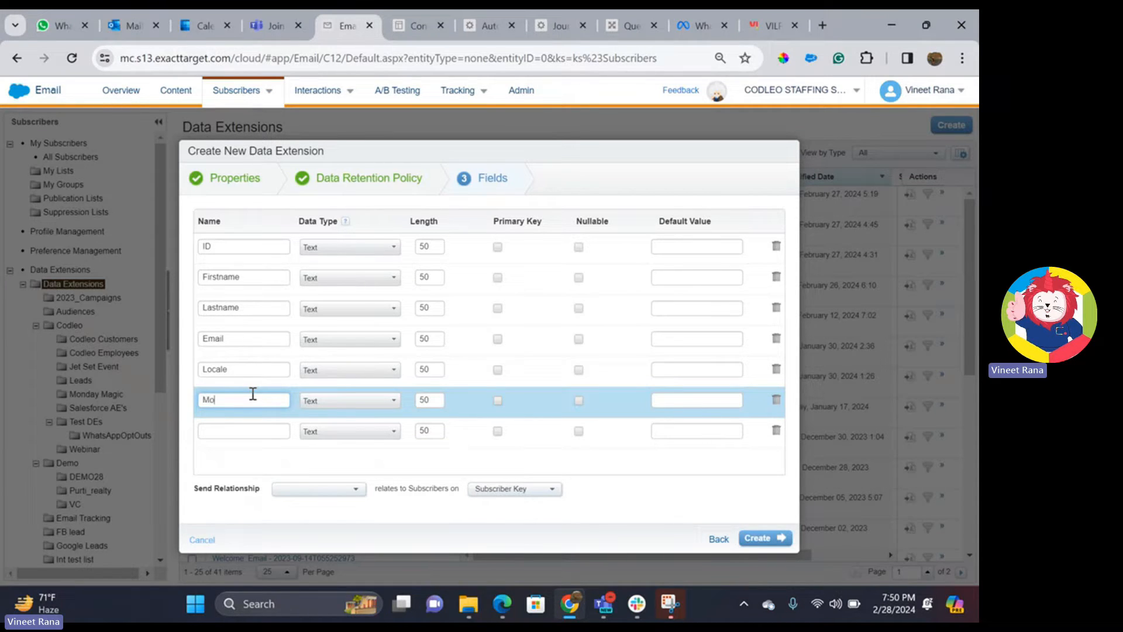
pyautogui.write('bile')
# - Make ID the primary key and give Firstname and Lastname text length 254
pyautogui.click(497, 248)
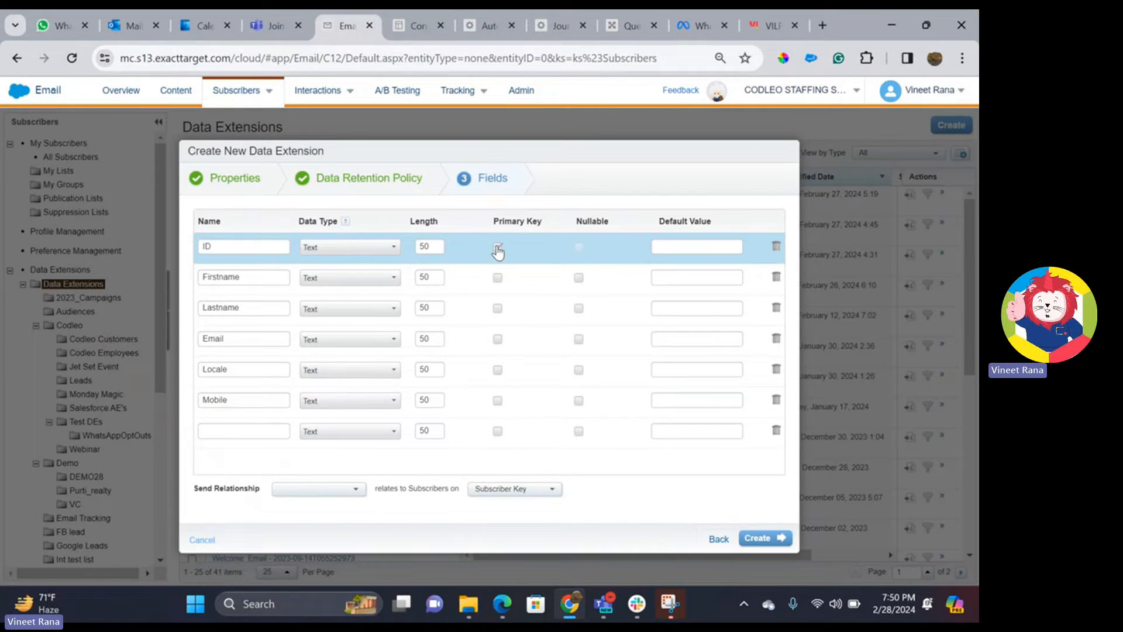
pyautogui.click(319, 279)
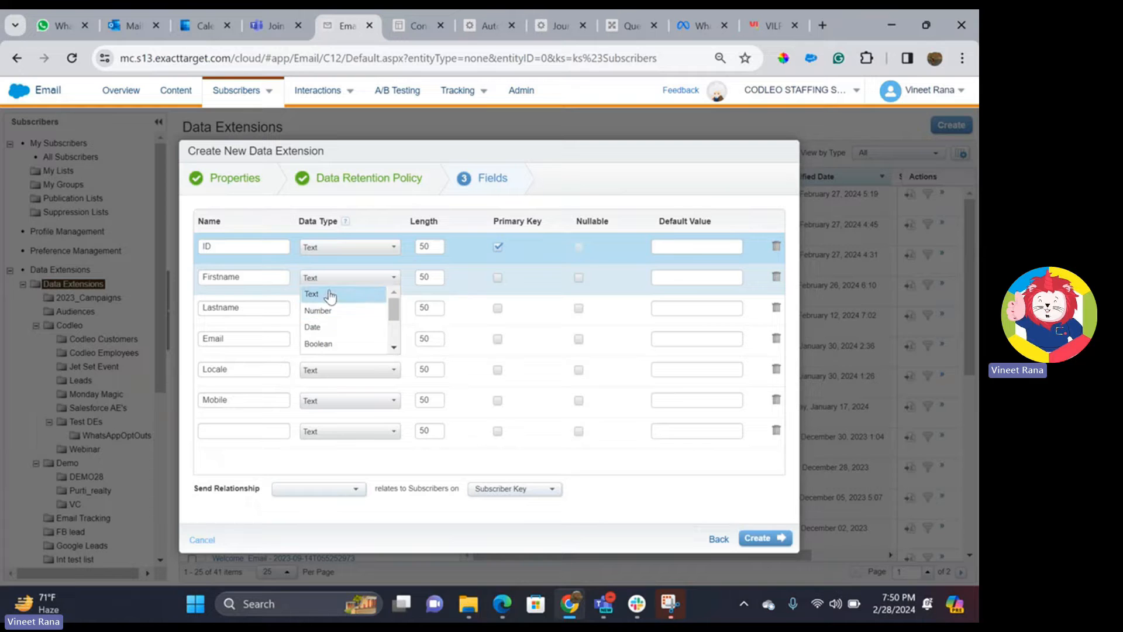
pyautogui.click(331, 295)
pyautogui.doubleClick(424, 279)
pyautogui.write('254')
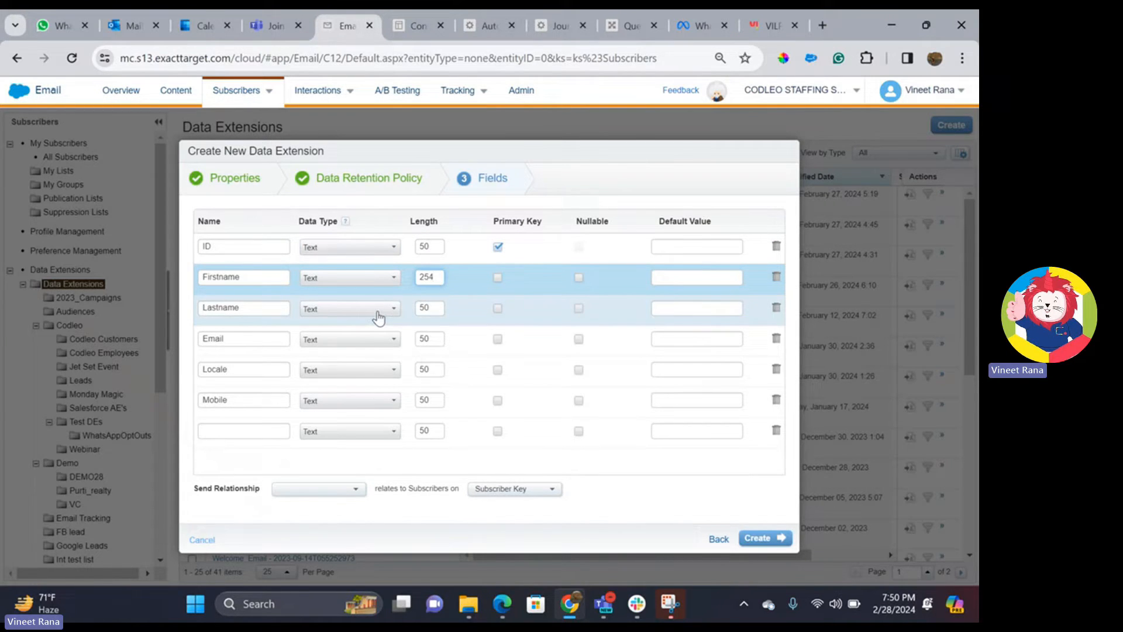
pyautogui.click(379, 319)
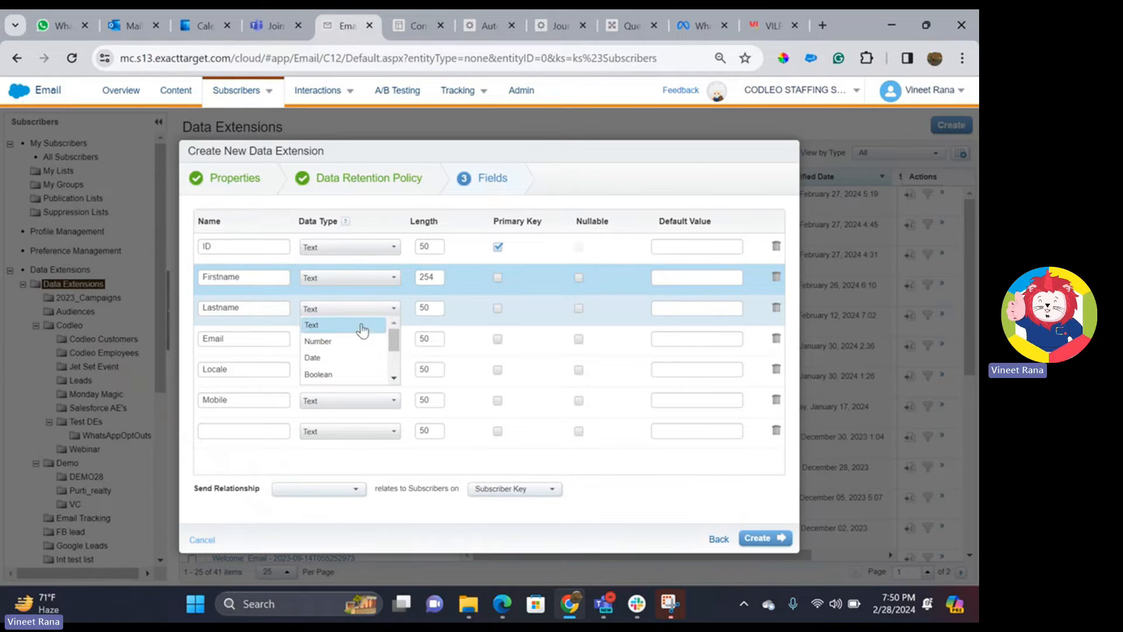
pyautogui.click(362, 325)
pyautogui.doubleClick(443, 279)
pyautogui.hotkey('ctrl', 'c')
pyautogui.doubleClick(427, 307)
pyautogui.hotkey('ctrl', 'v')
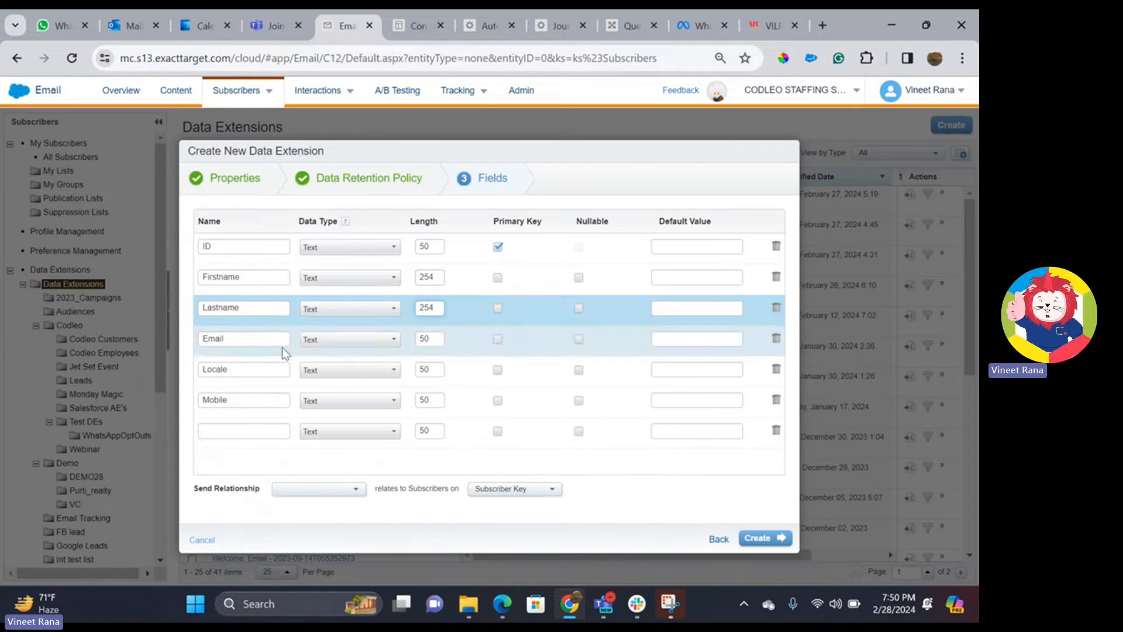
# - Set Email to EmailAddress, Locale to Locale and Mobile to Phone data types
pyautogui.click(316, 340)
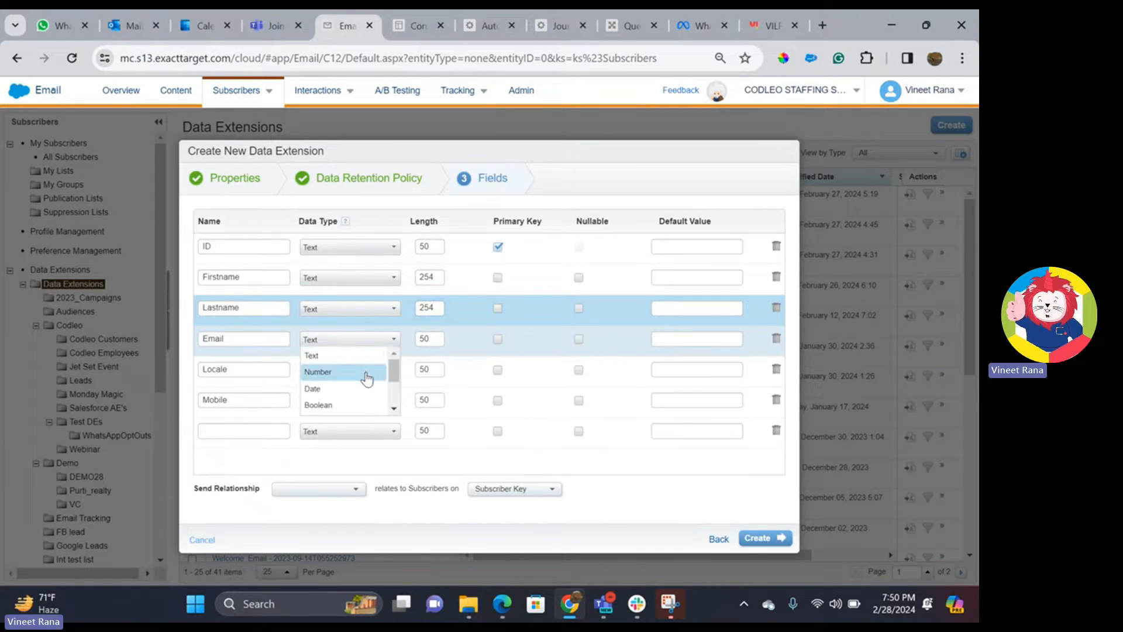
pyautogui.scroll(-2, 373, 377)
pyautogui.scroll(2, 365, 388)
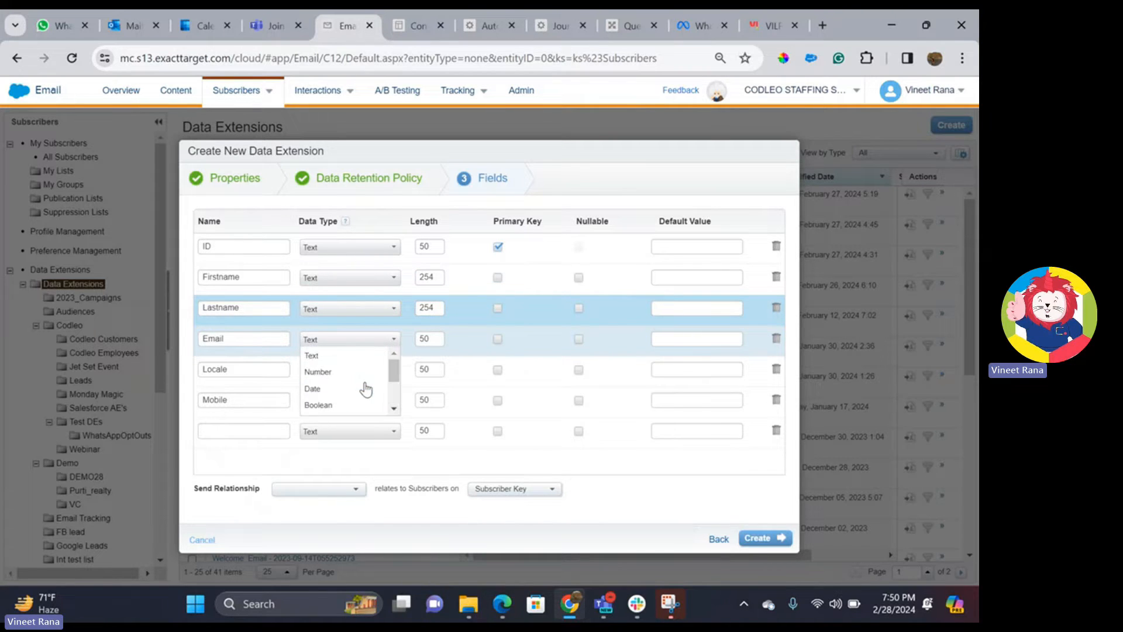
pyautogui.scroll(-1, 390, 409)
pyautogui.click(327, 388)
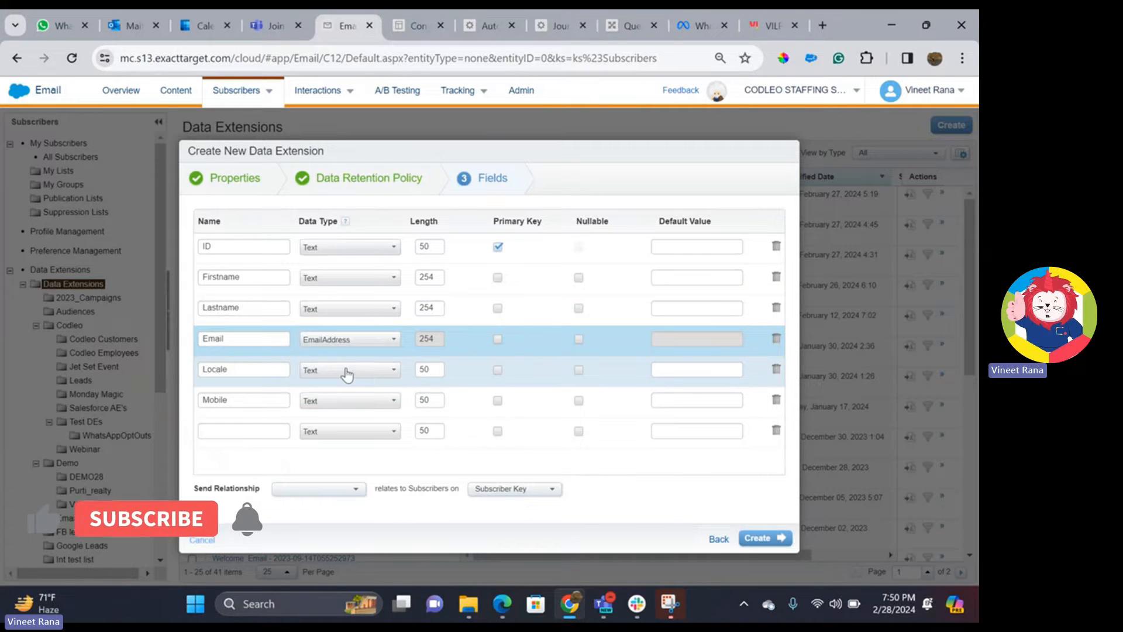
pyautogui.click(356, 370)
pyautogui.scroll(-2, 354, 404)
pyautogui.click(347, 435)
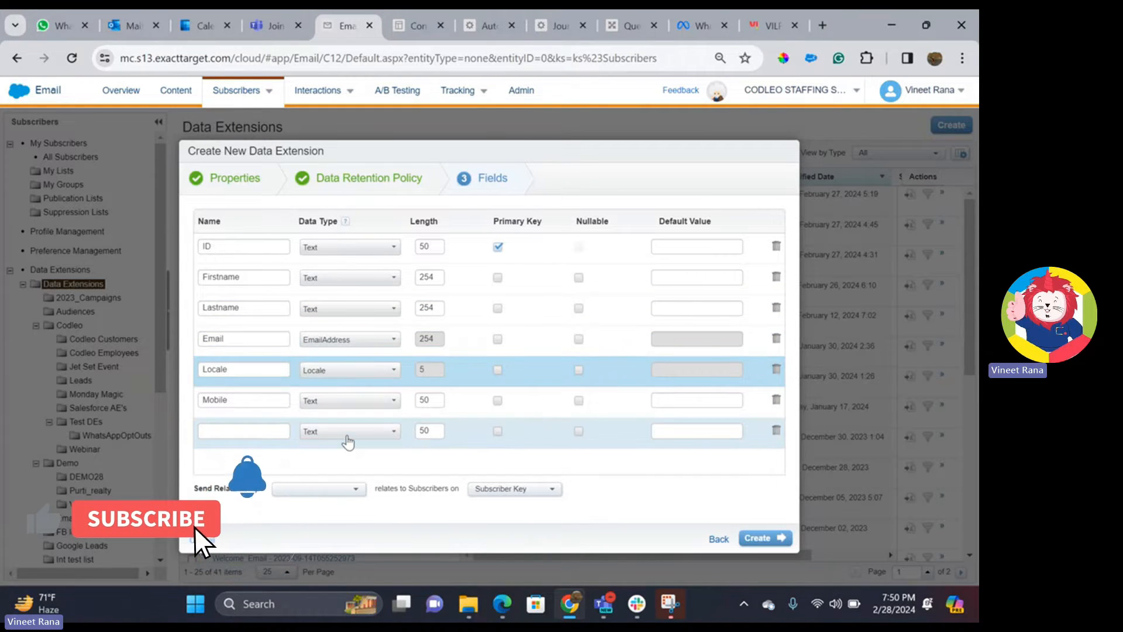
pyautogui.click(350, 404)
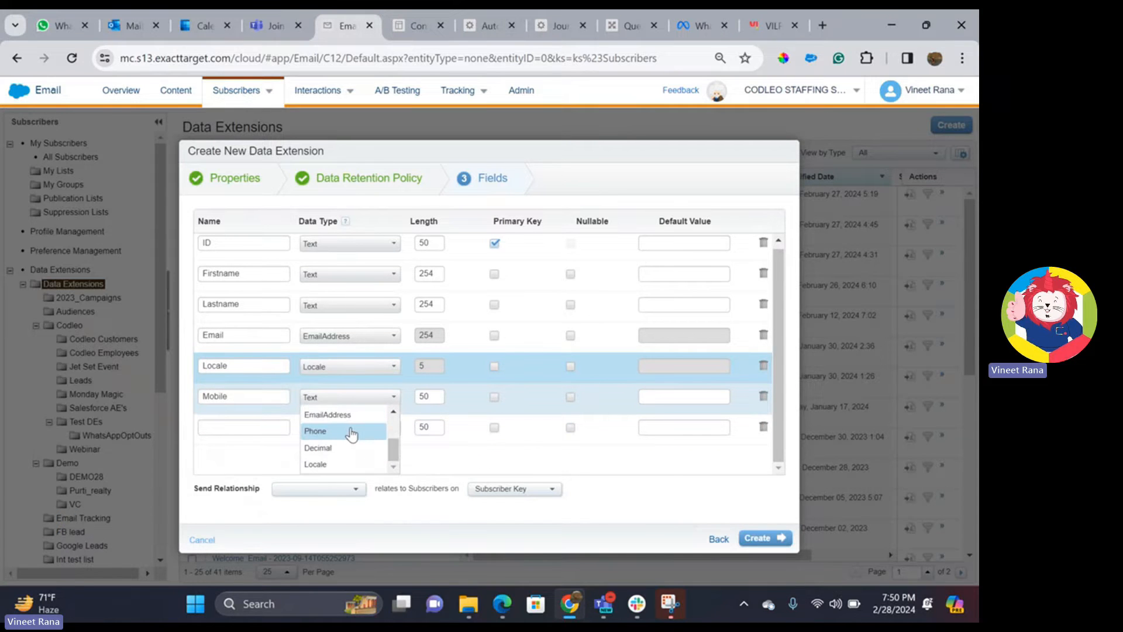
pyautogui.click(351, 432)
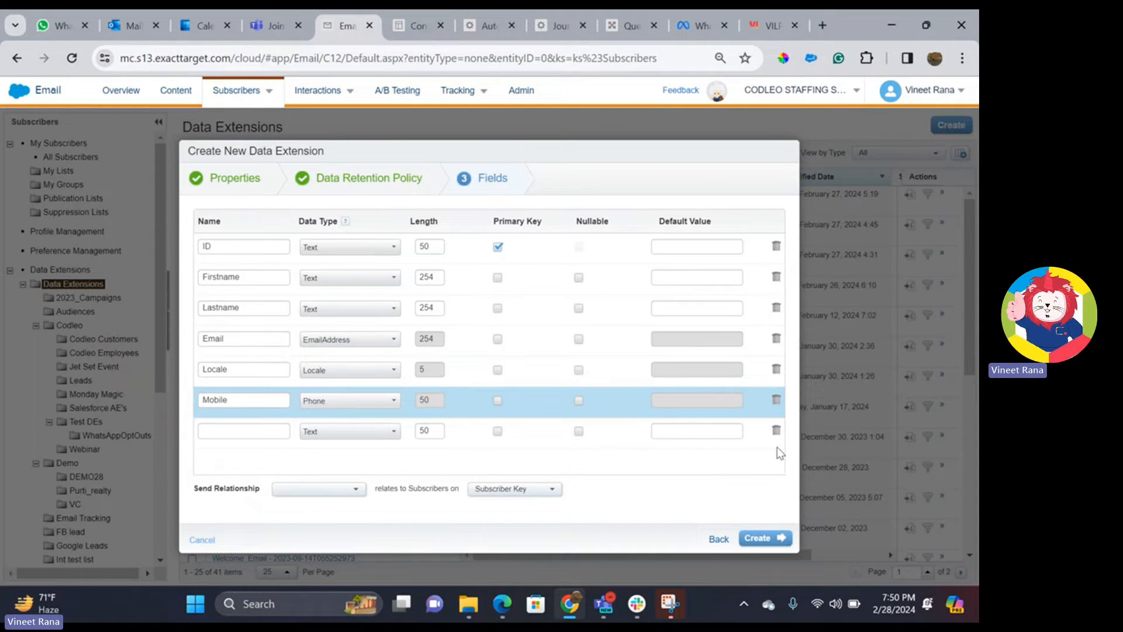
# - Delete the empty extra row and make Mobile, Locale, Email, Lastname and Firstname nullable
pyautogui.click(776, 431)
pyautogui.click(578, 400)
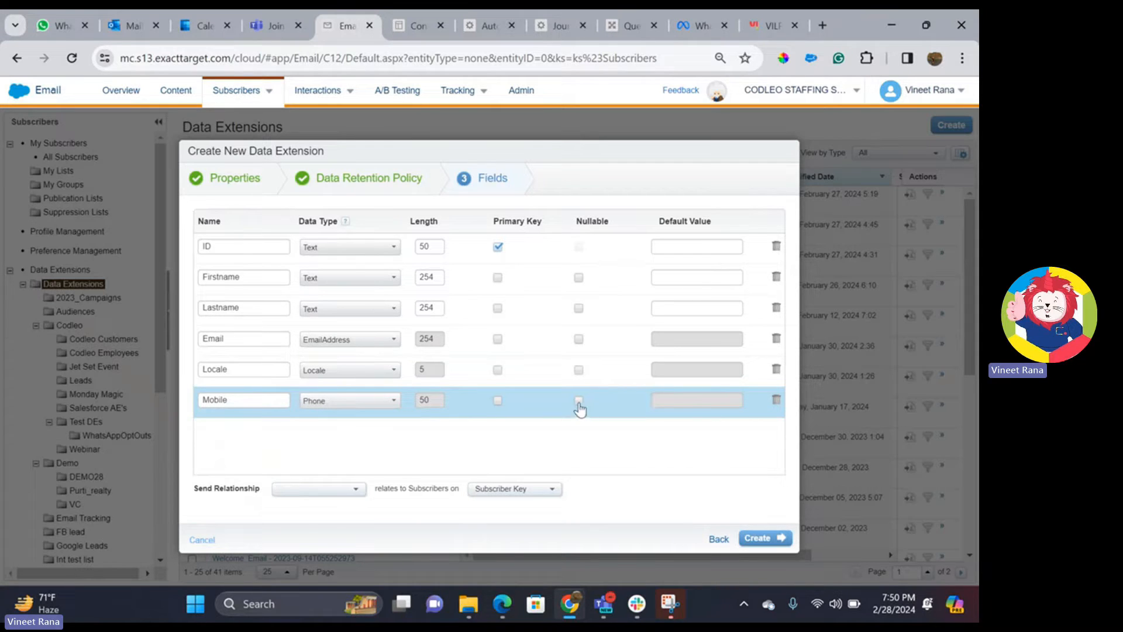
pyautogui.click(578, 370)
pyautogui.click(578, 339)
pyautogui.click(578, 308)
pyautogui.click(579, 278)
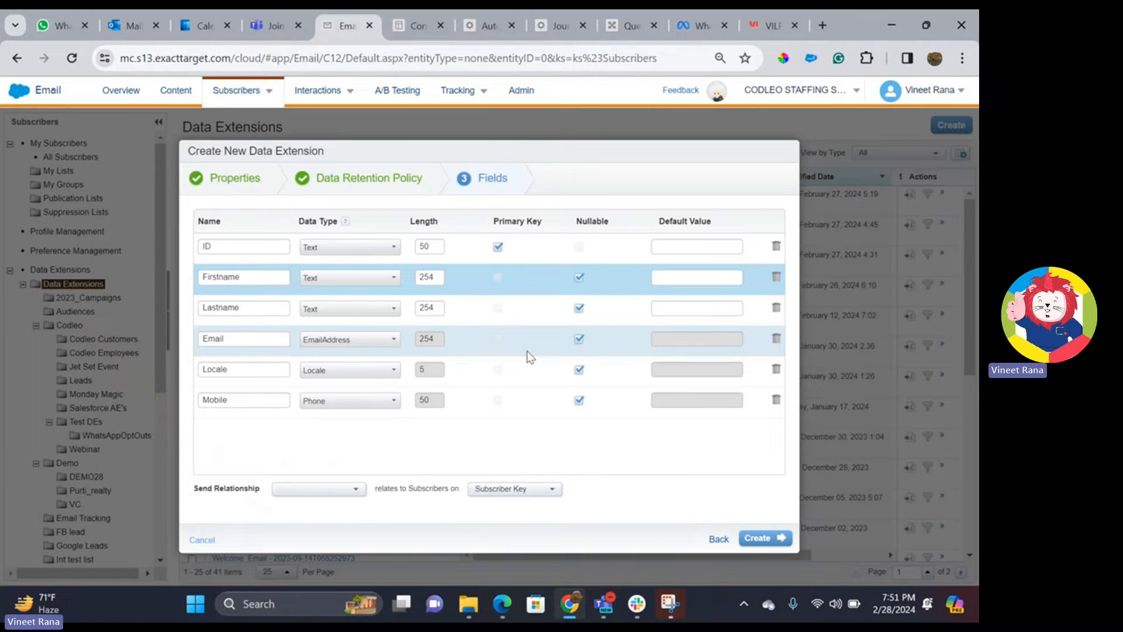
# - Set the send relationship to ID relating to Subscriber Key and create the data extension
pyautogui.click(327, 493)
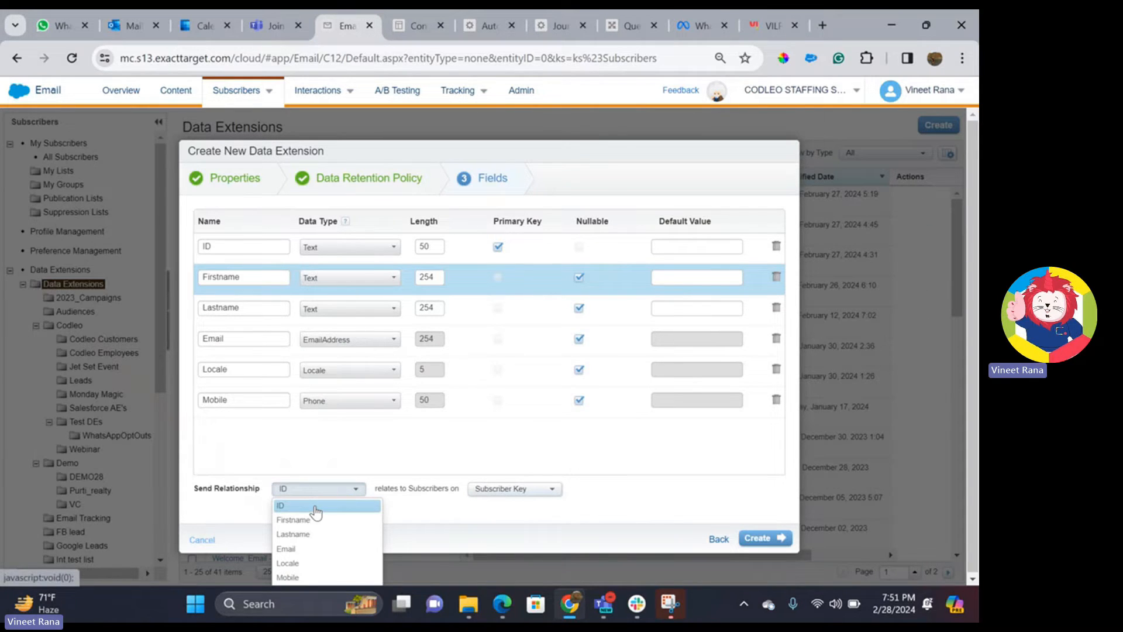
pyautogui.click(315, 506)
pyautogui.click(510, 490)
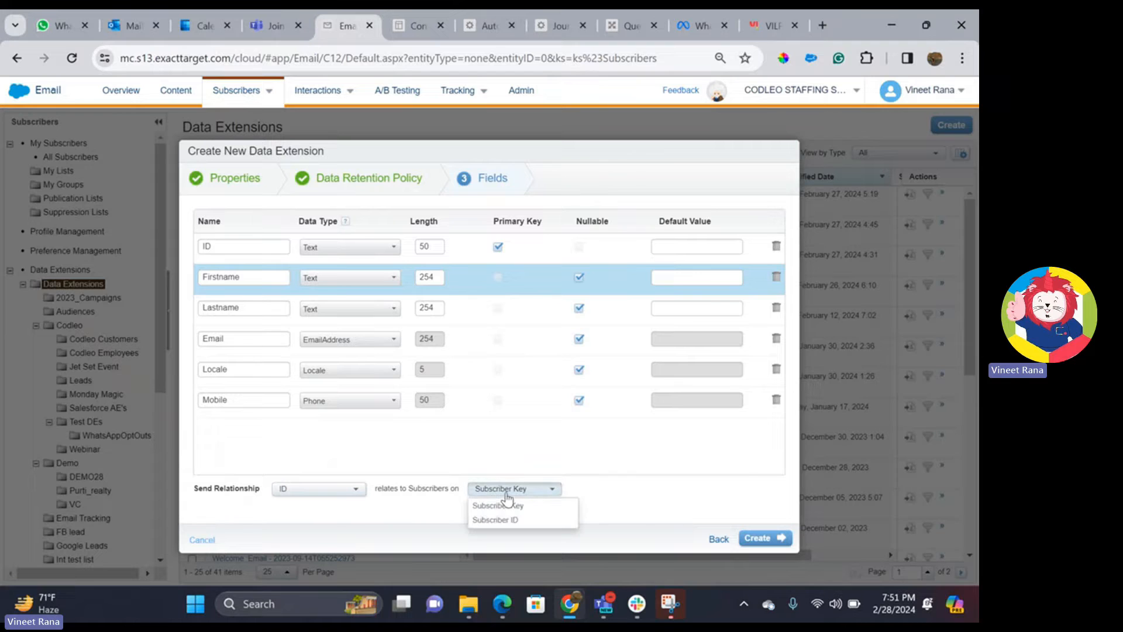
pyautogui.click(586, 494)
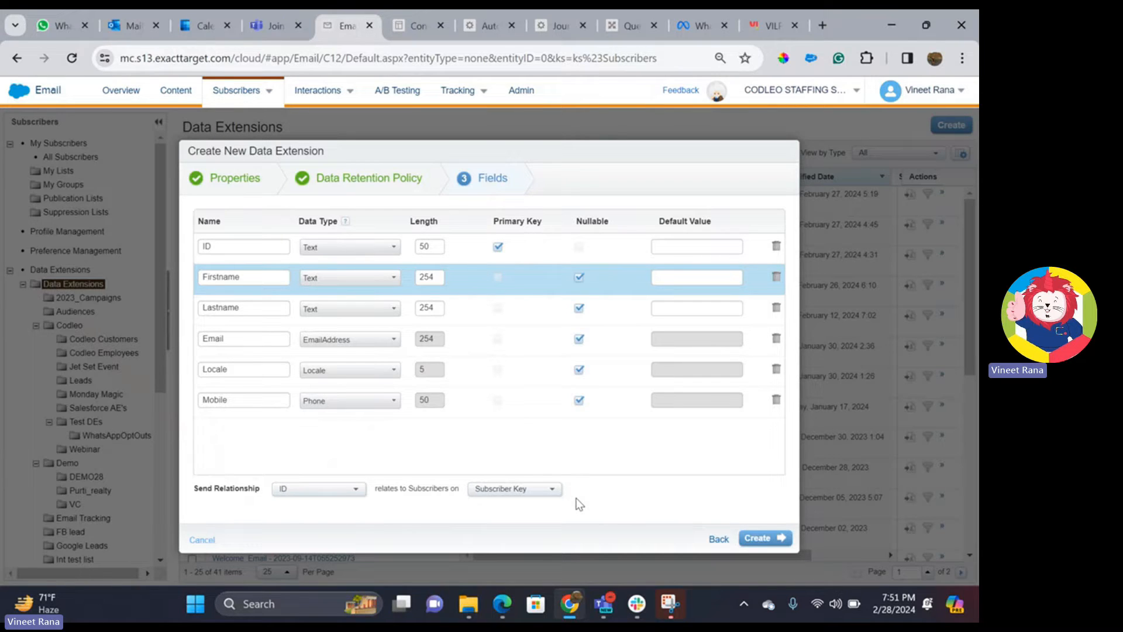
pyautogui.click(758, 542)
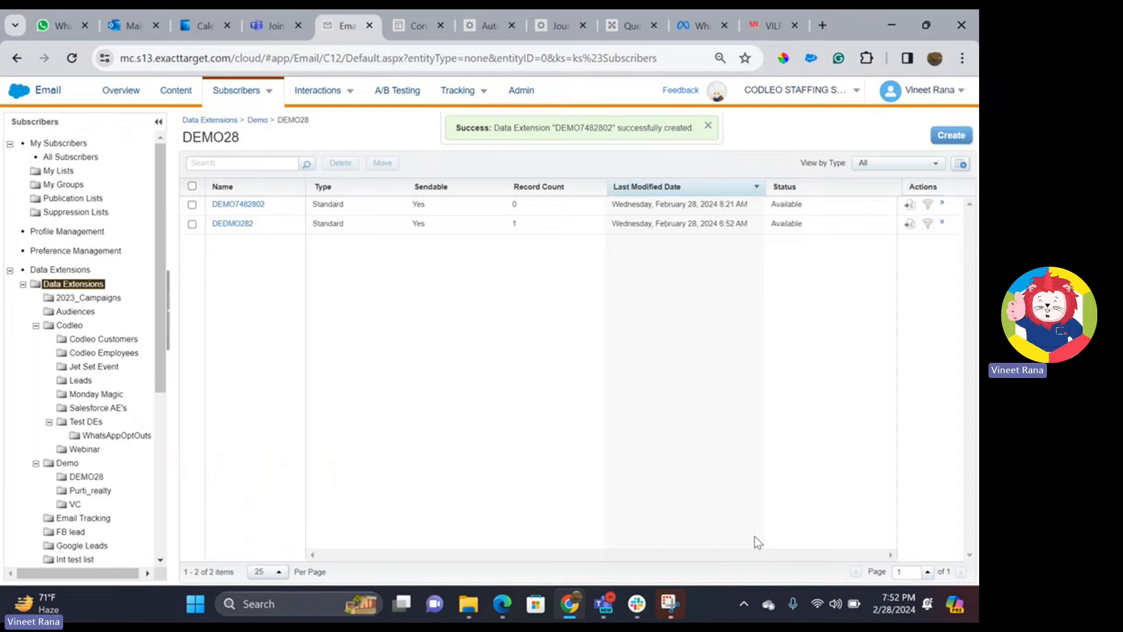
pyautogui.click(619, 23)
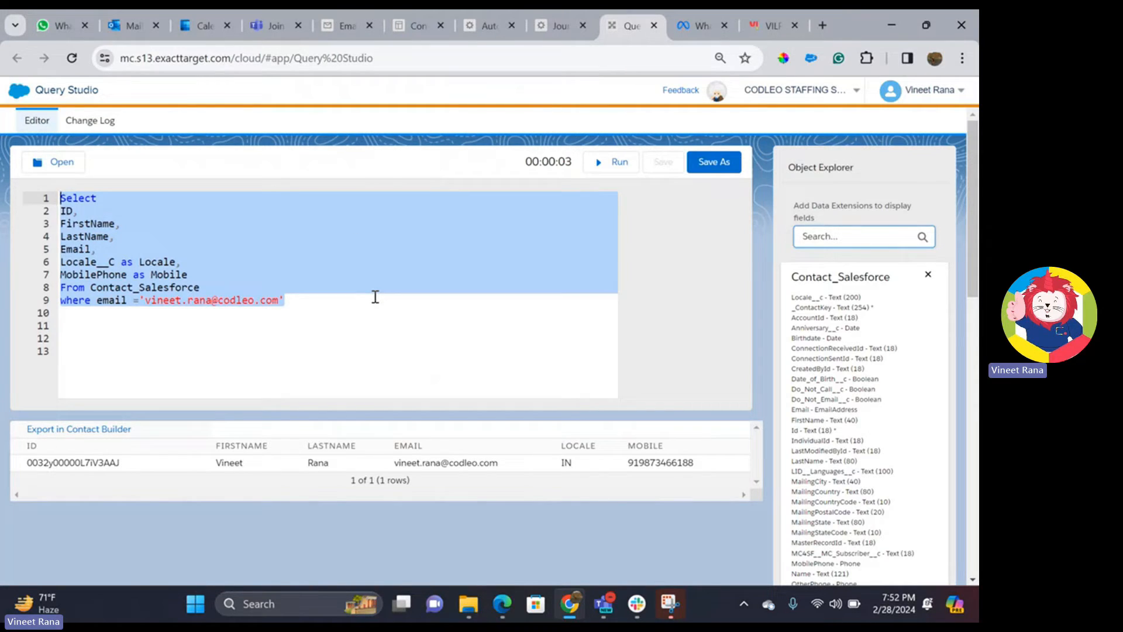
# - Delete the old query, close the field cards, look up Contact_Salesforce, and reload Query Studio
pyautogui.press('BackSpace')
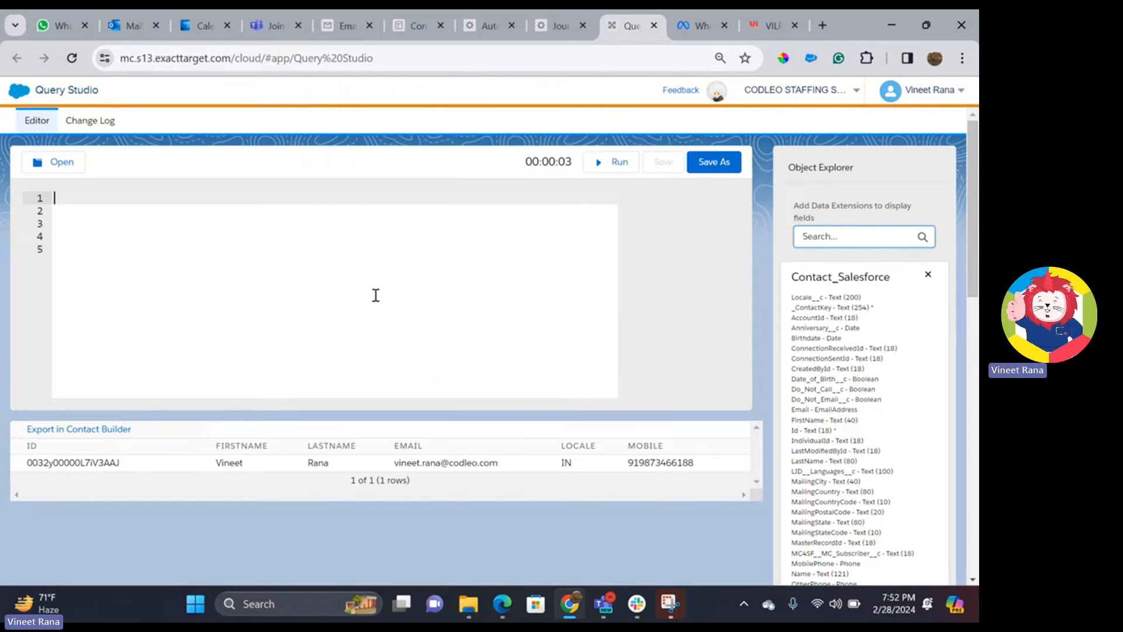
pyautogui.click(928, 276)
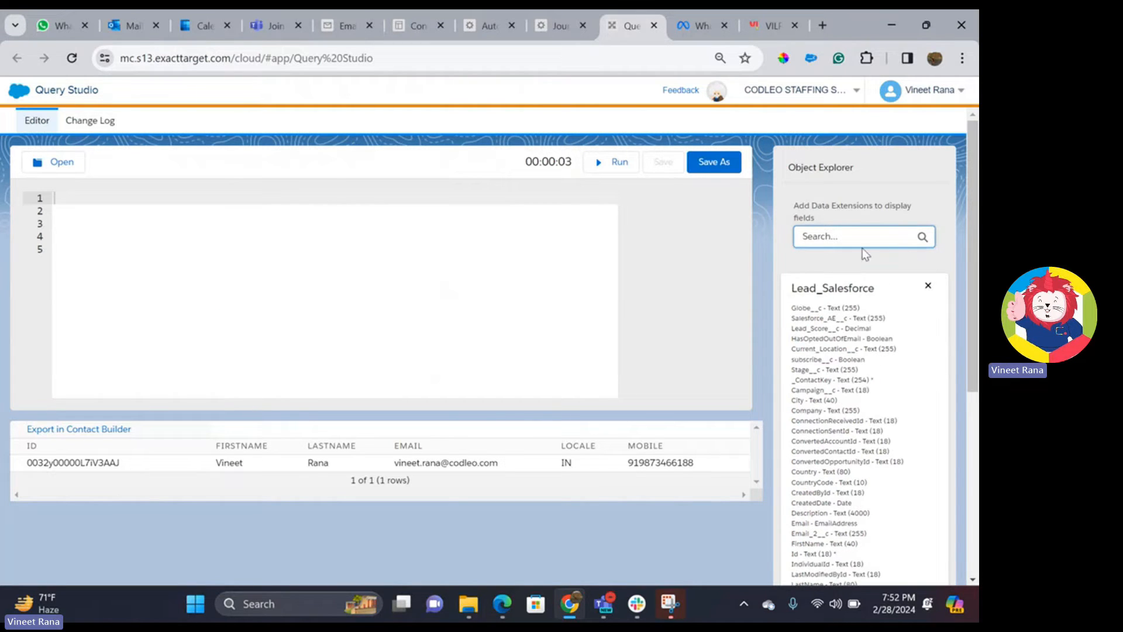
pyautogui.click(928, 286)
pyautogui.click(855, 234)
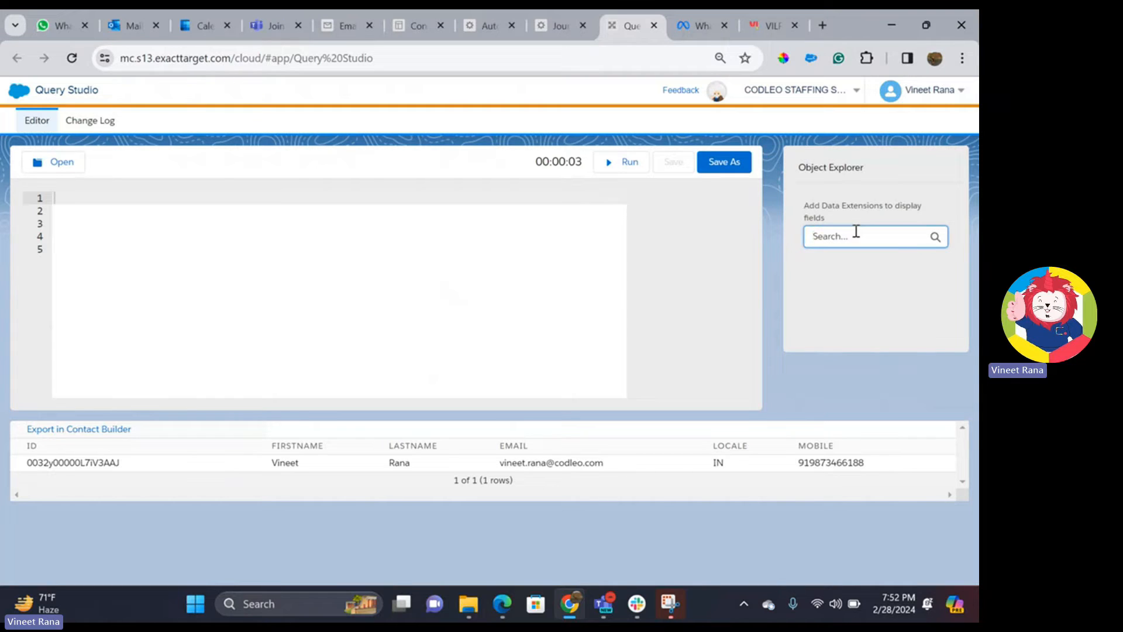
pyautogui.write('contact')
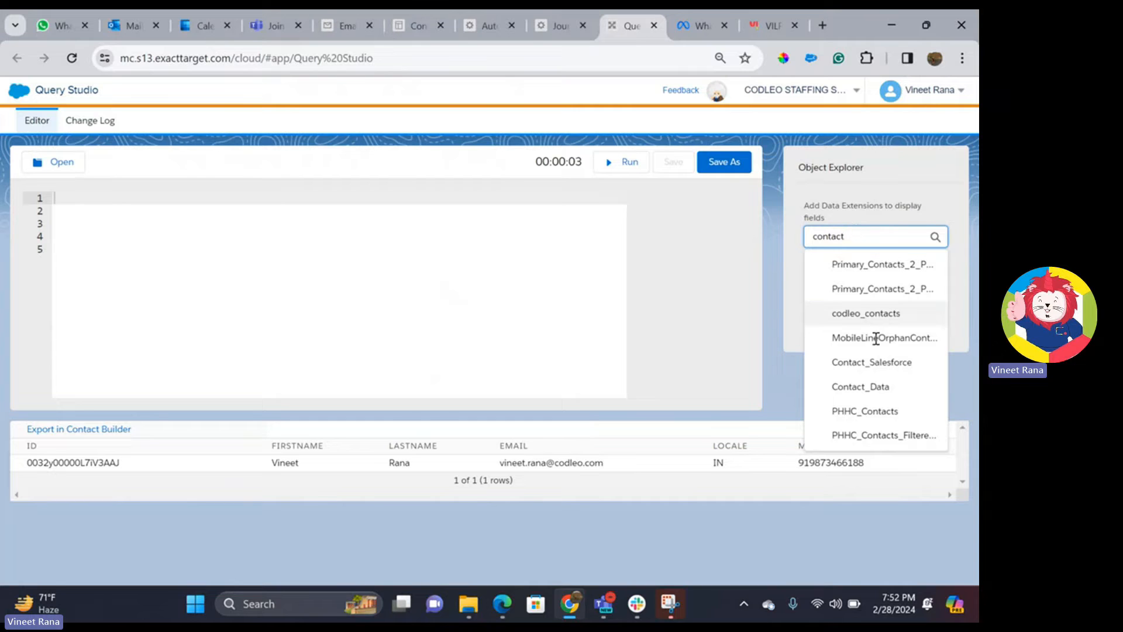
pyautogui.click(869, 372)
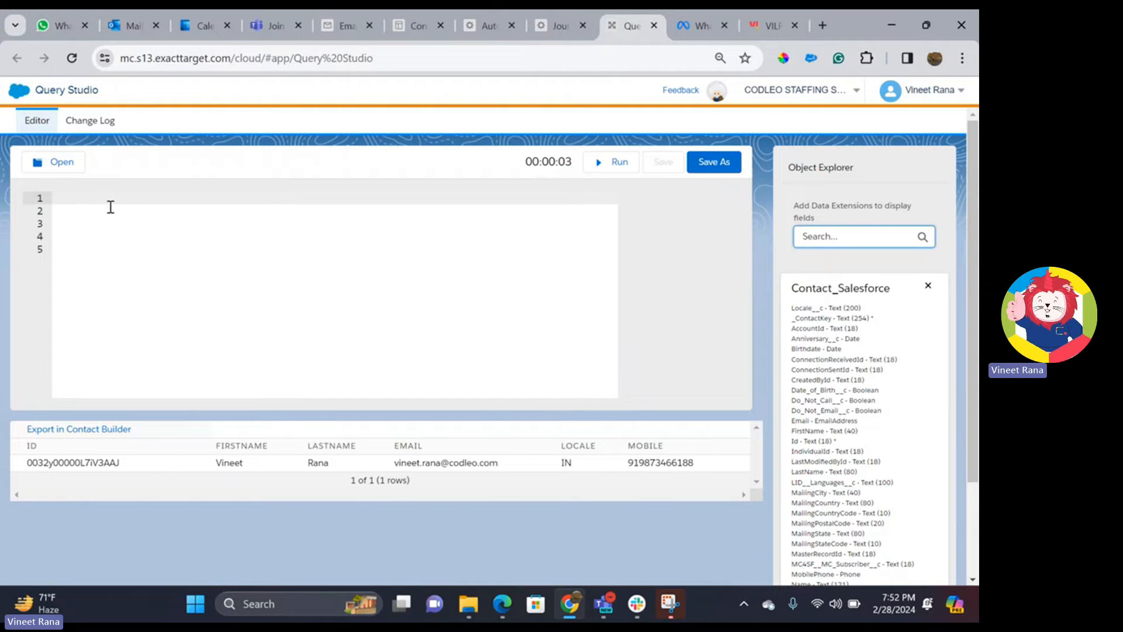
pyautogui.click(73, 59)
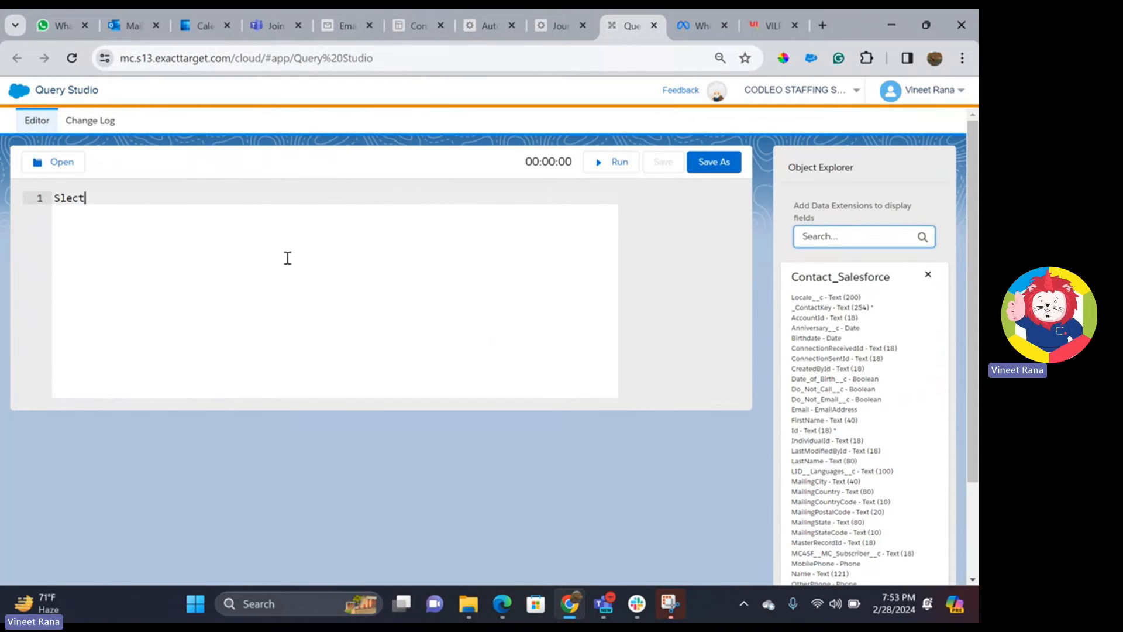
# - Write 'Select' followed by ID, Firstname, Lastname, Email and Locale__C as Locale, one per line
pyautogui.press('BackSpace')
pyautogui.press('BackSpace')
pyautogui.press('BackSpace')
pyautogui.press('BackSpace')
pyautogui.write('elect')
pyautogui.press('Return')
pyautogui.write('ID')
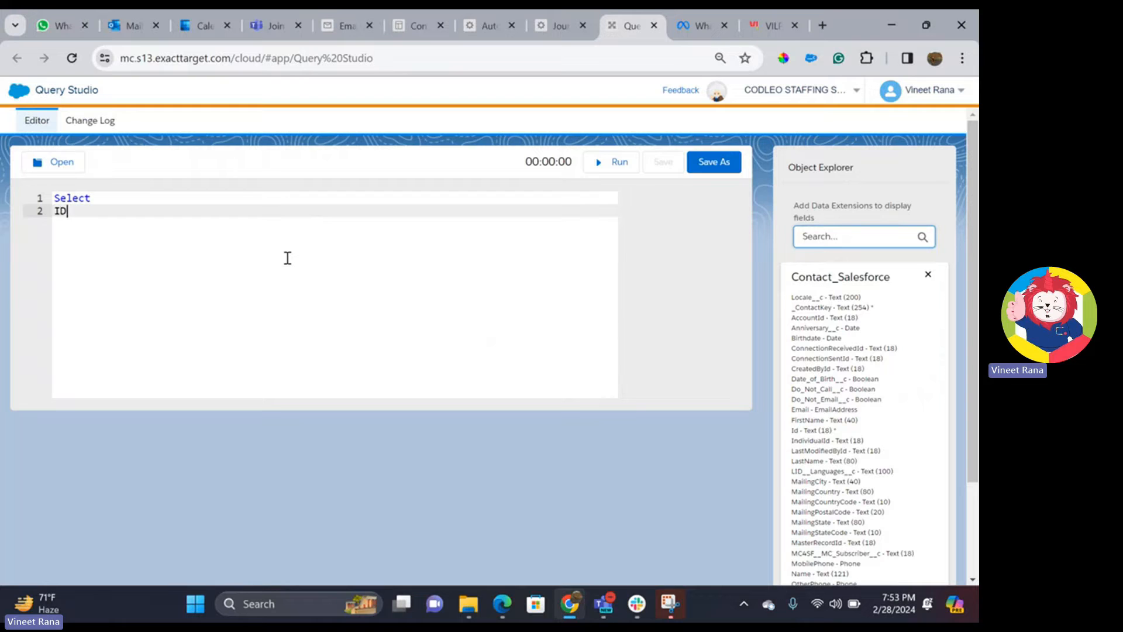
pyautogui.write(',')
pyautogui.press('Return')
pyautogui.write('First')
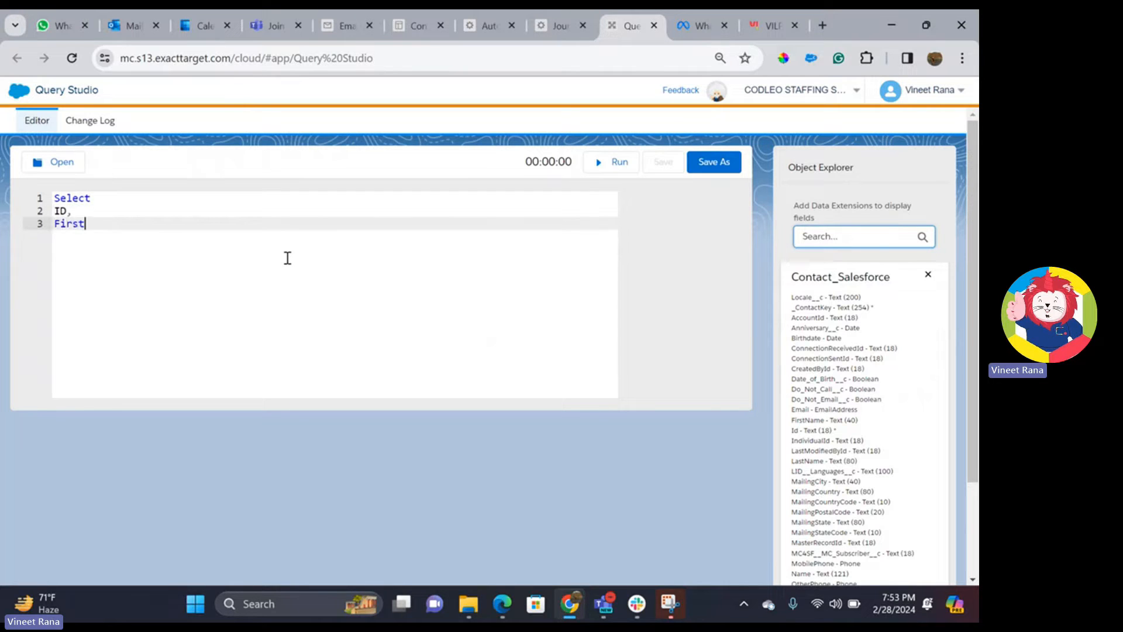
pyautogui.write('name,')
pyautogui.press('Return')
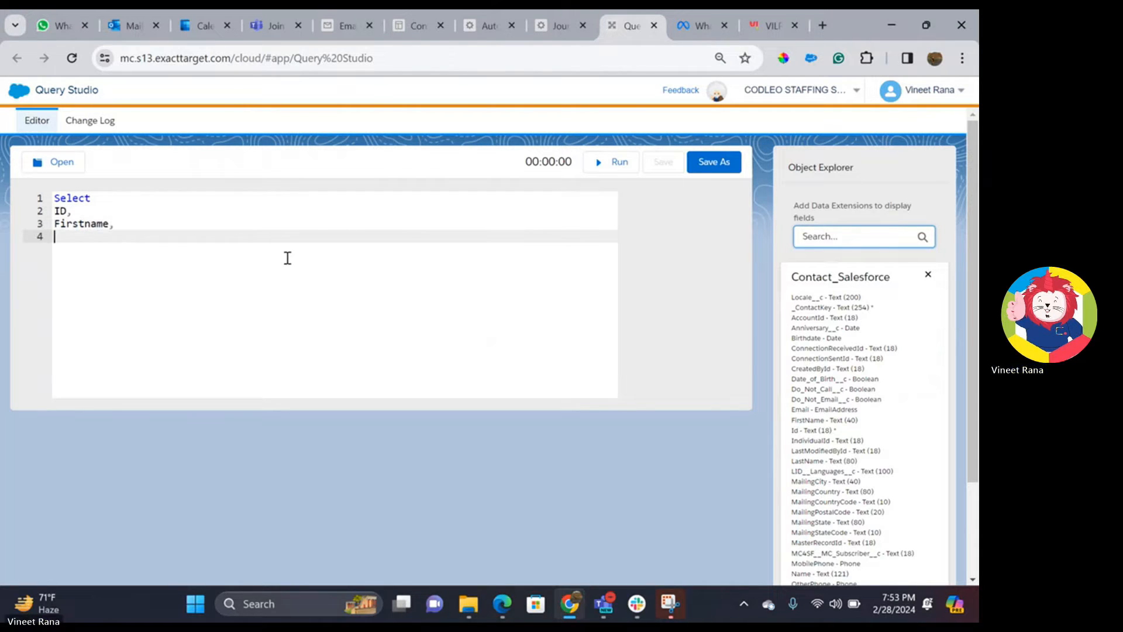
pyautogui.write('Lastname,')
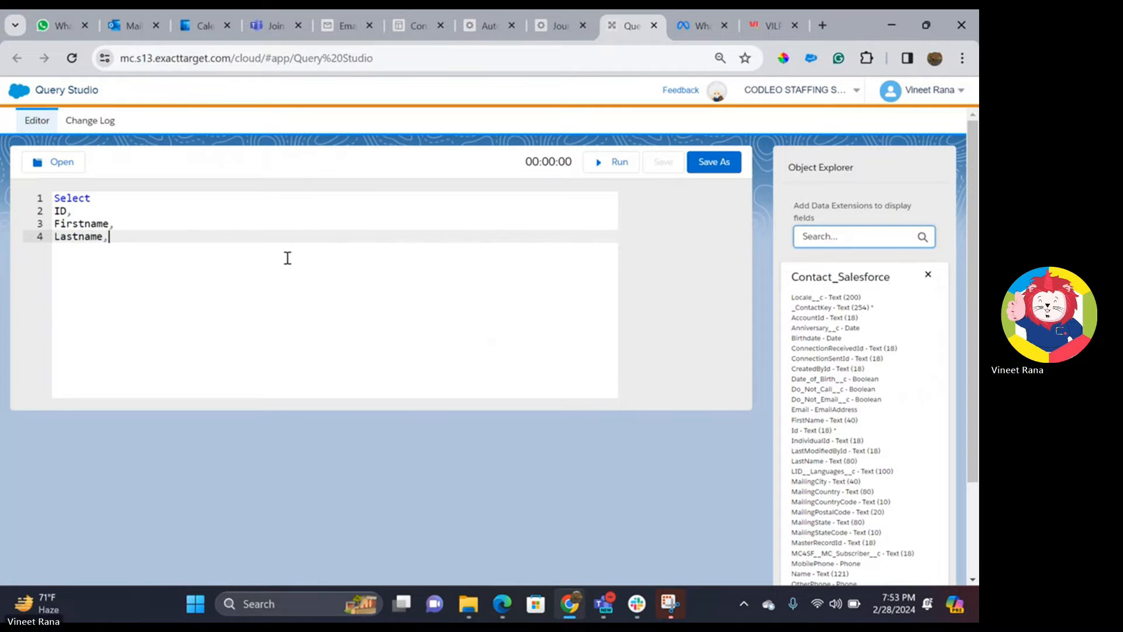
pyautogui.press('Return')
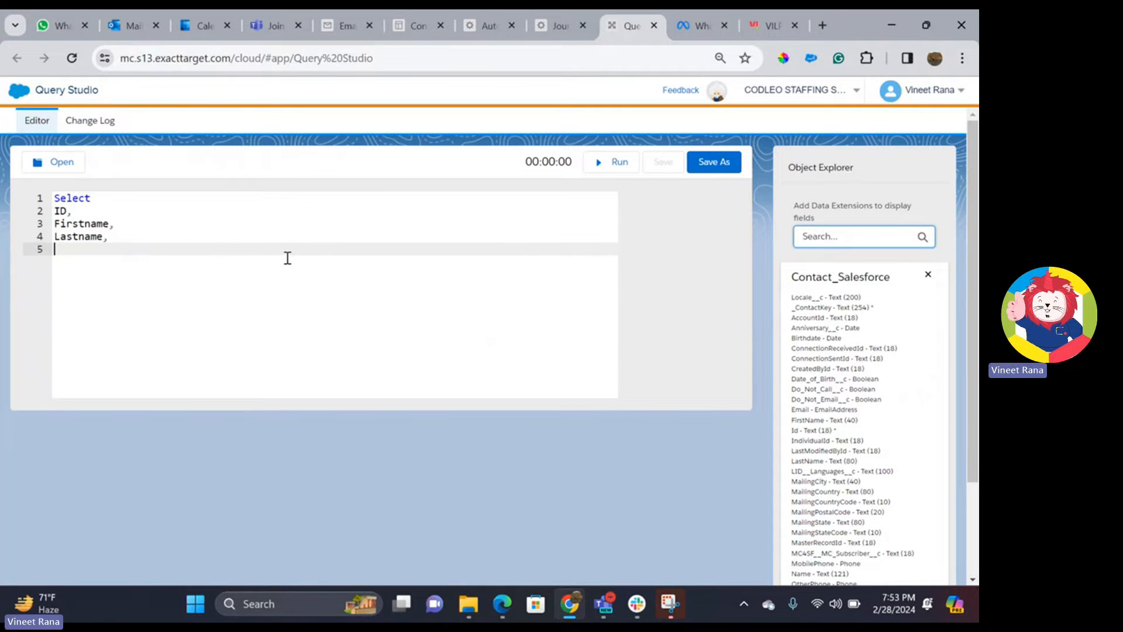
pyautogui.write('Email,')
pyautogui.press('Return')
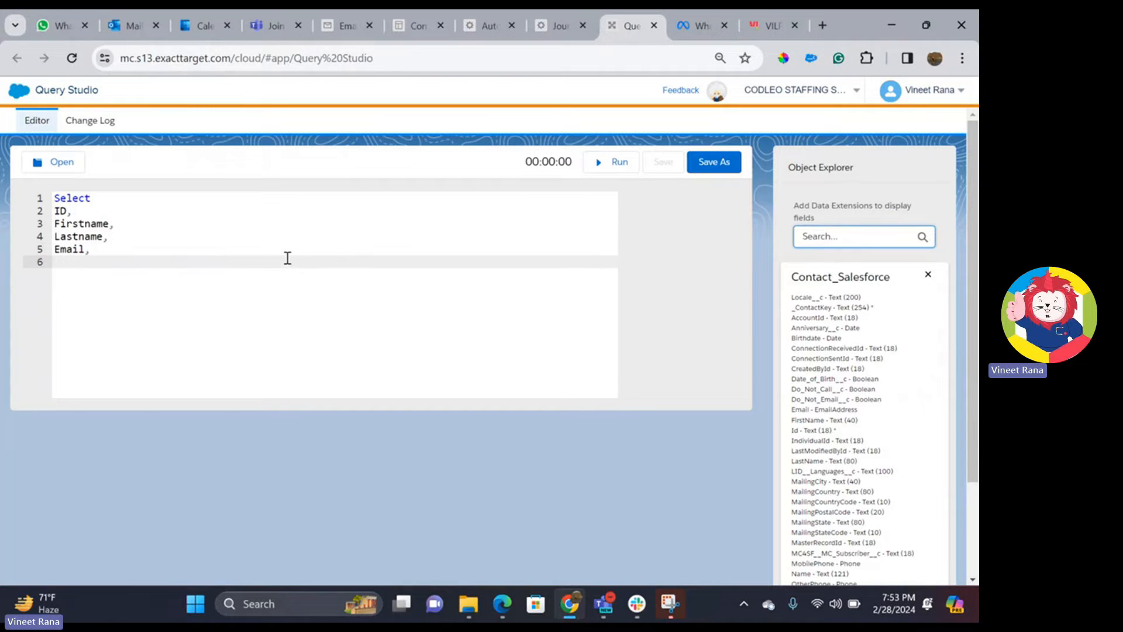
pyautogui.write('Locale__C as Locale,')
pyautogui.press('Return')
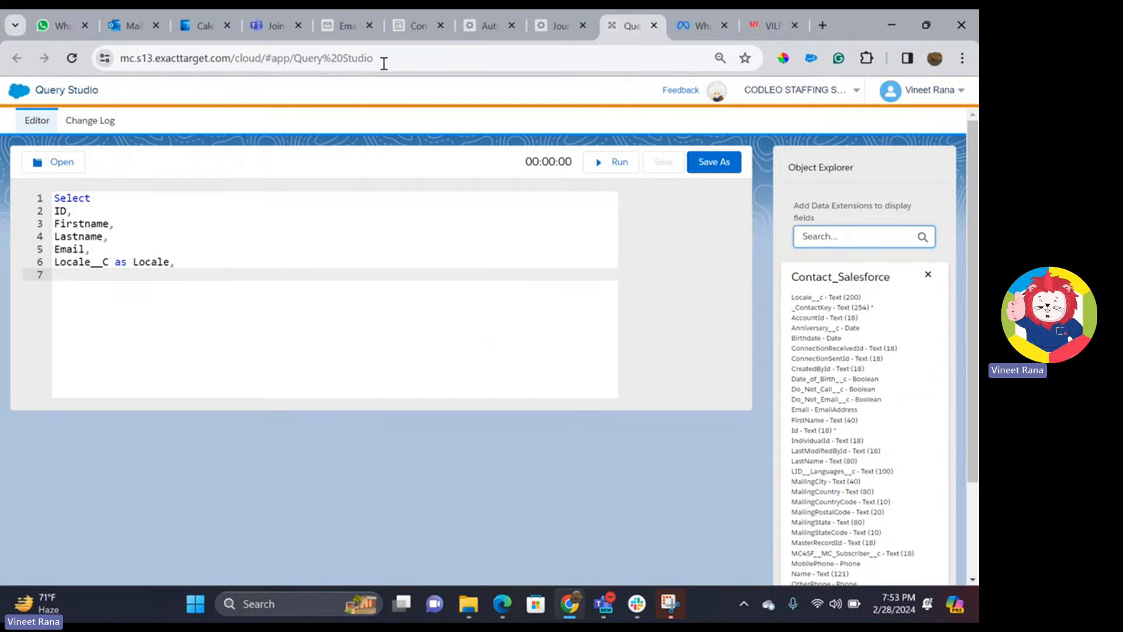
# - Check the new DEMO7482802 data extension in DEMO28, then return to the Query Studio tab
pyautogui.click(345, 25)
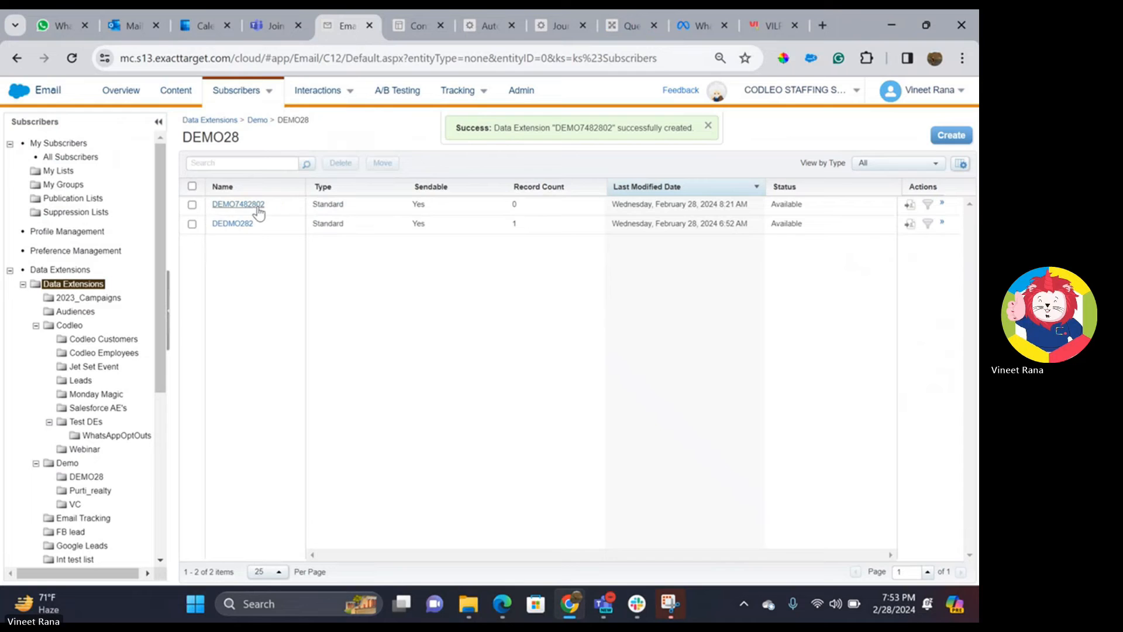
pyautogui.click(258, 206)
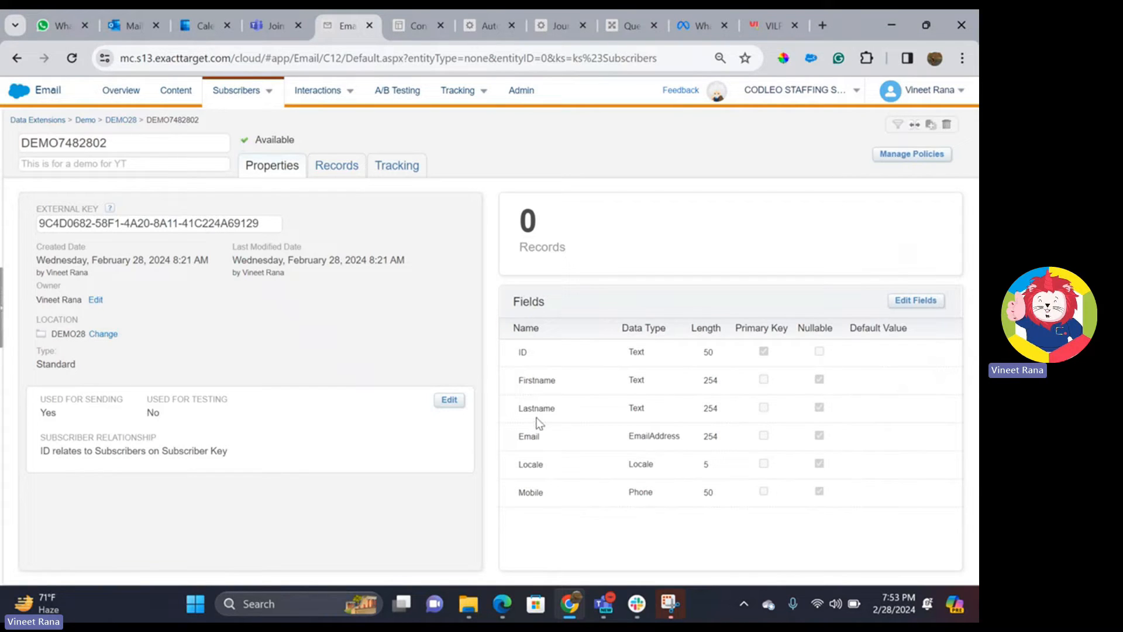
pyautogui.hotkey('ctrl', 'Tab')
pyautogui.hotkey('ctrl', 'Tab')
pyautogui.hotkey('ctrl', 'Tab')
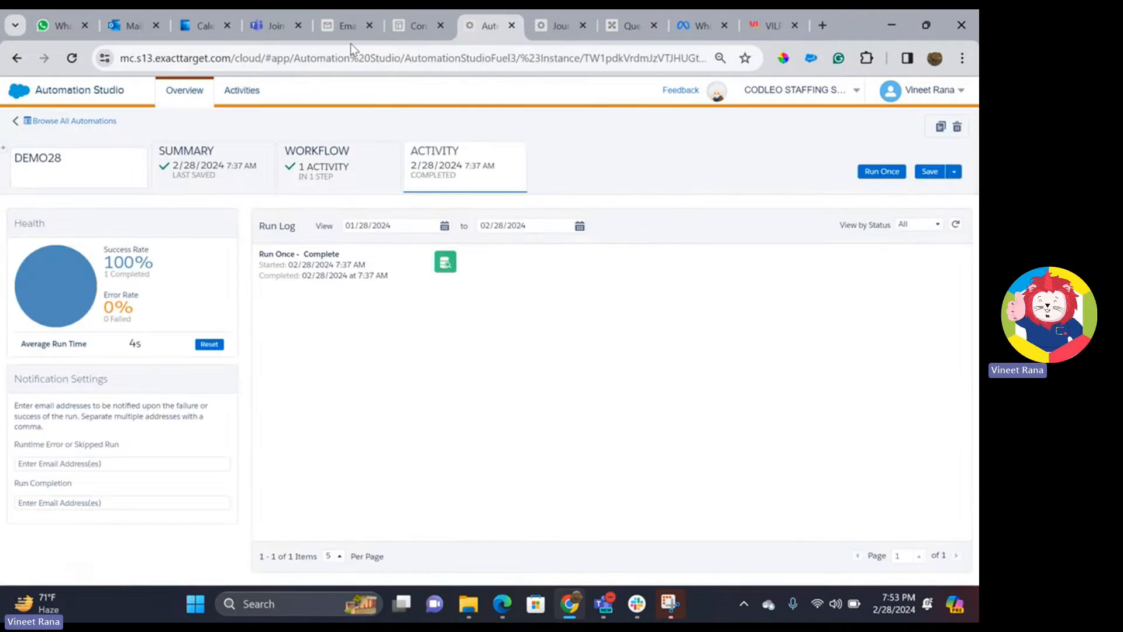
pyautogui.hotkey('ctrl', 'Tab')
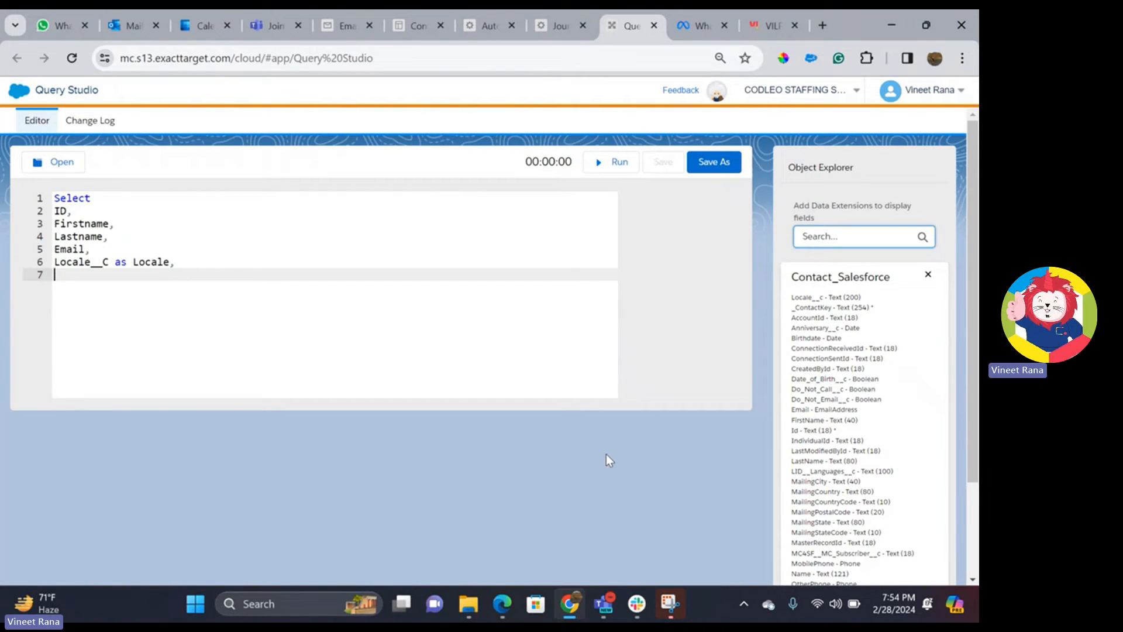
# - Complete the query with 'Mobilephone as Mobile' and 'from Contact_Salesforce', then run it
pyautogui.write('Mobilephone ad')
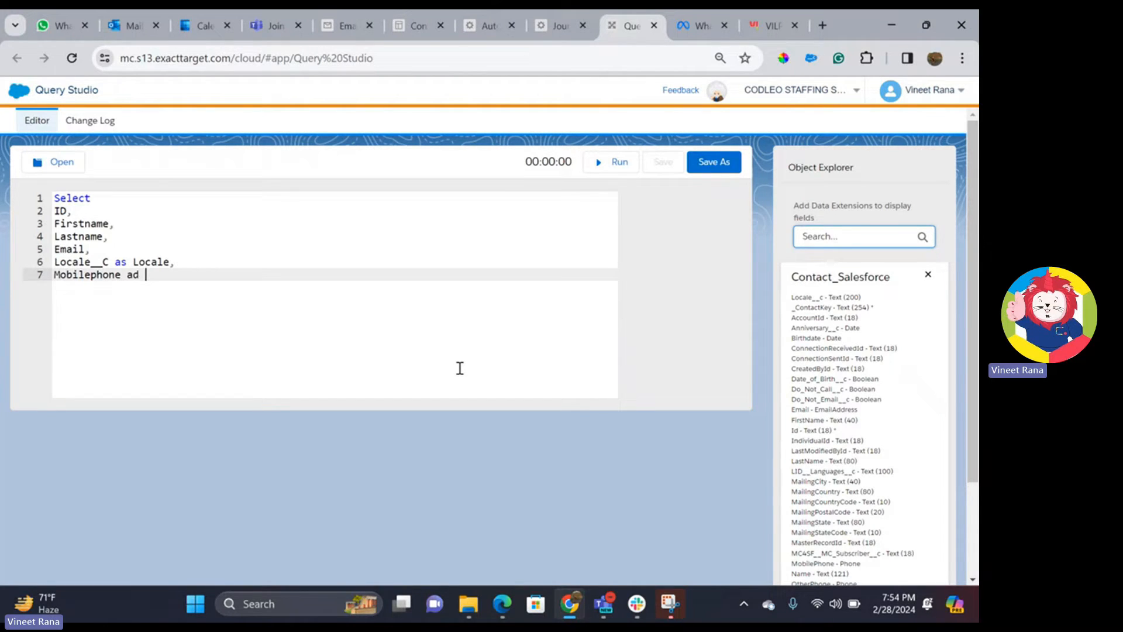
pyautogui.press('BackSpace')
pyautogui.write('s M')
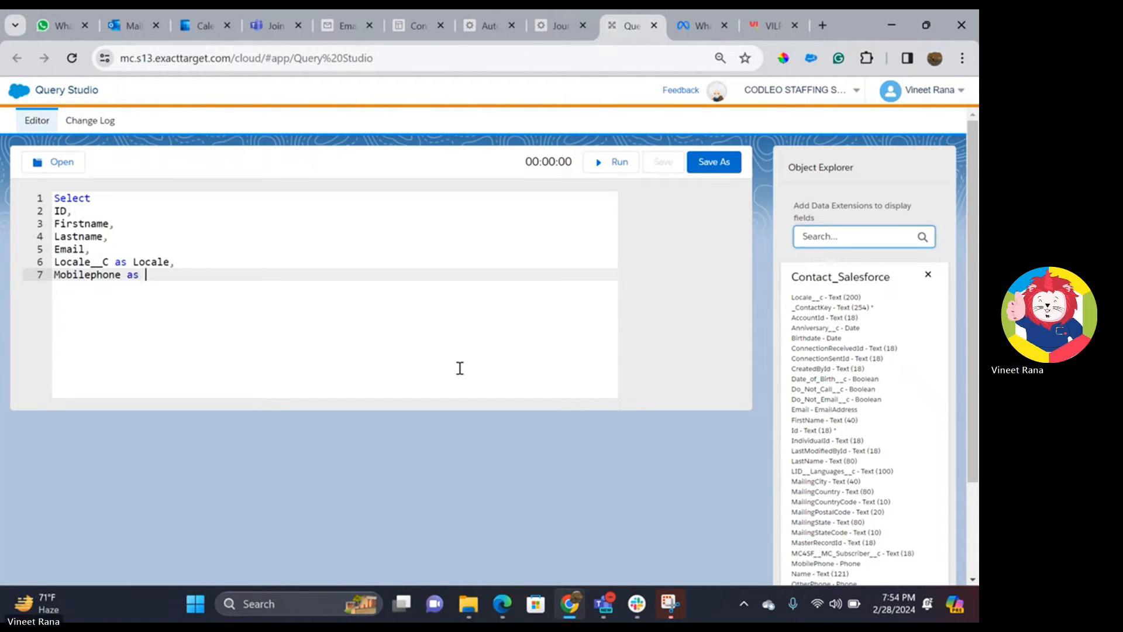
pyautogui.write('obile')
pyautogui.press('Return')
pyautogui.write('from ')
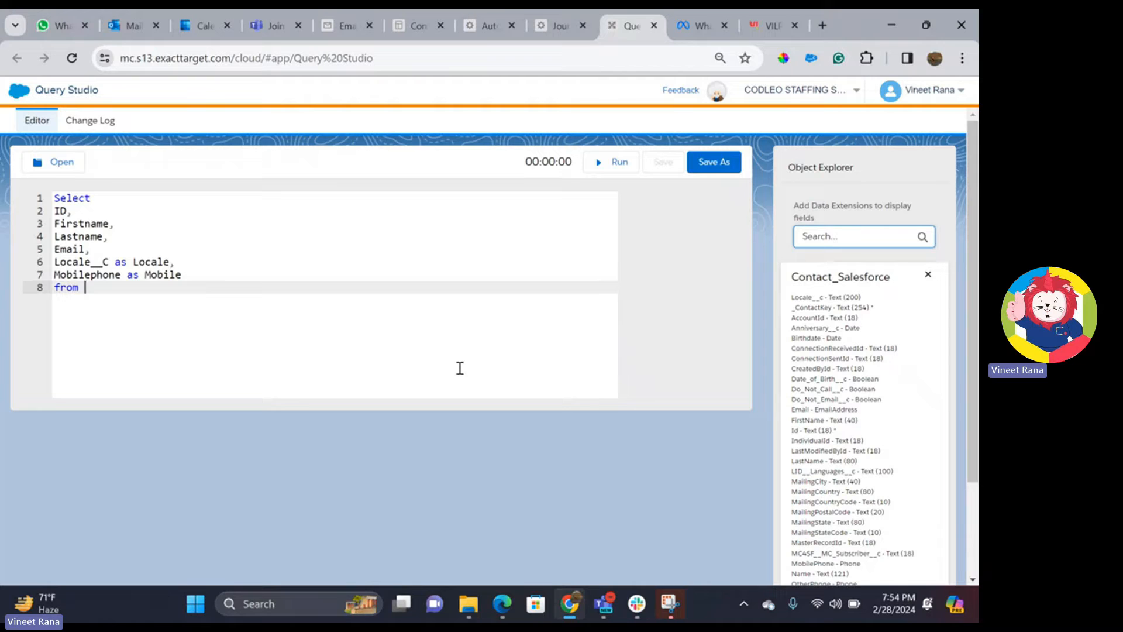
pyautogui.write('Contact_Salesforce')
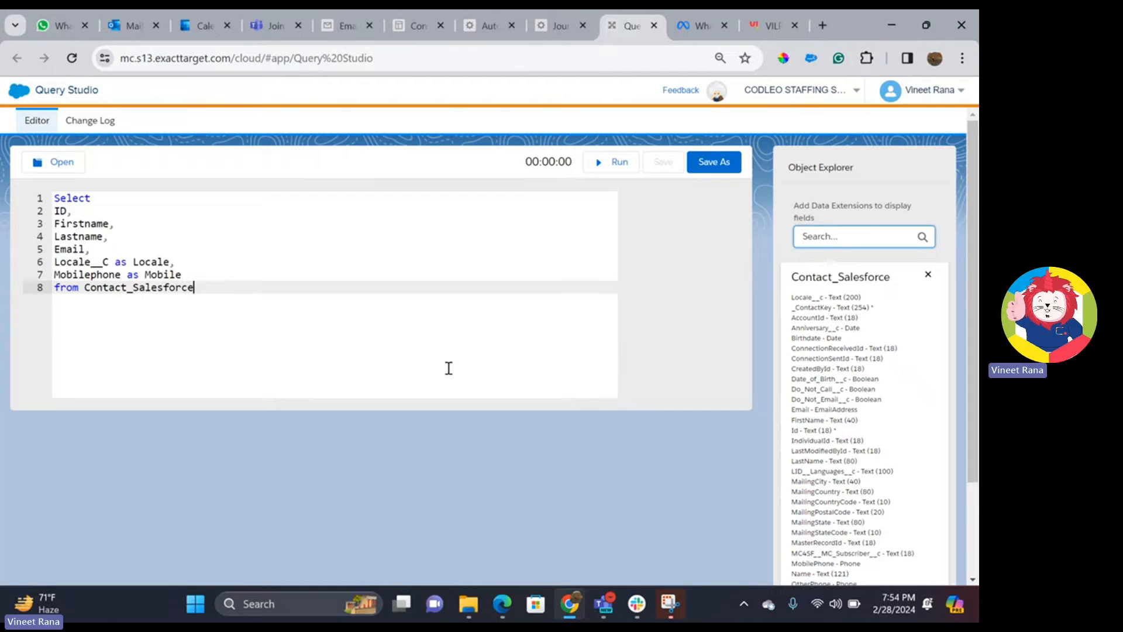
pyautogui.click(599, 169)
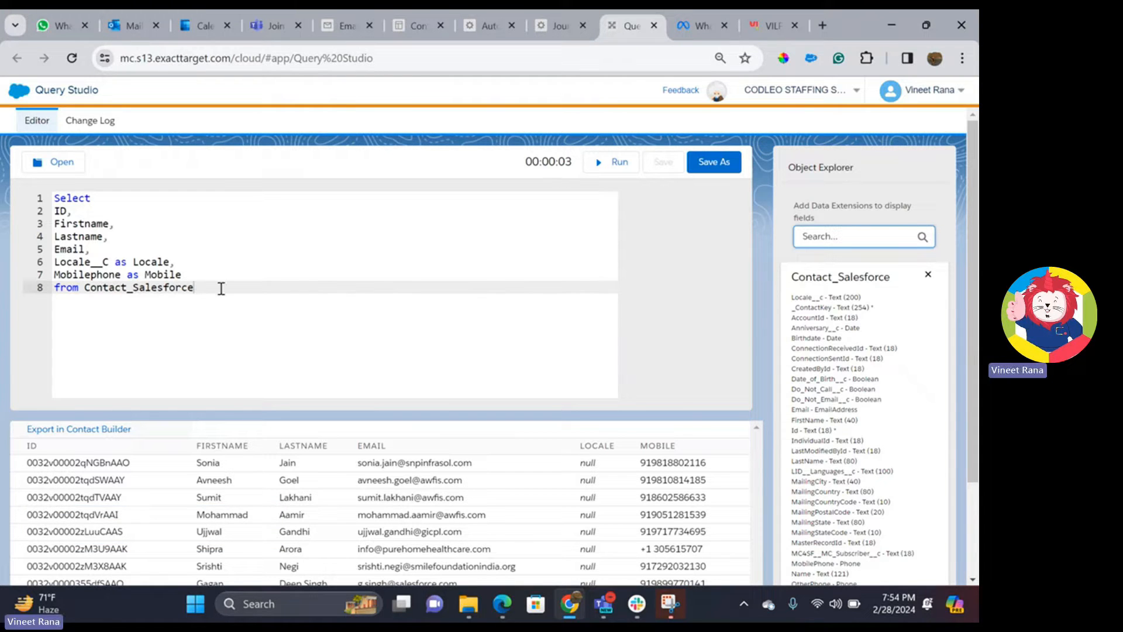
# - Add a where clause matching Email to one contact's address and run the query
pyautogui.press('Return')
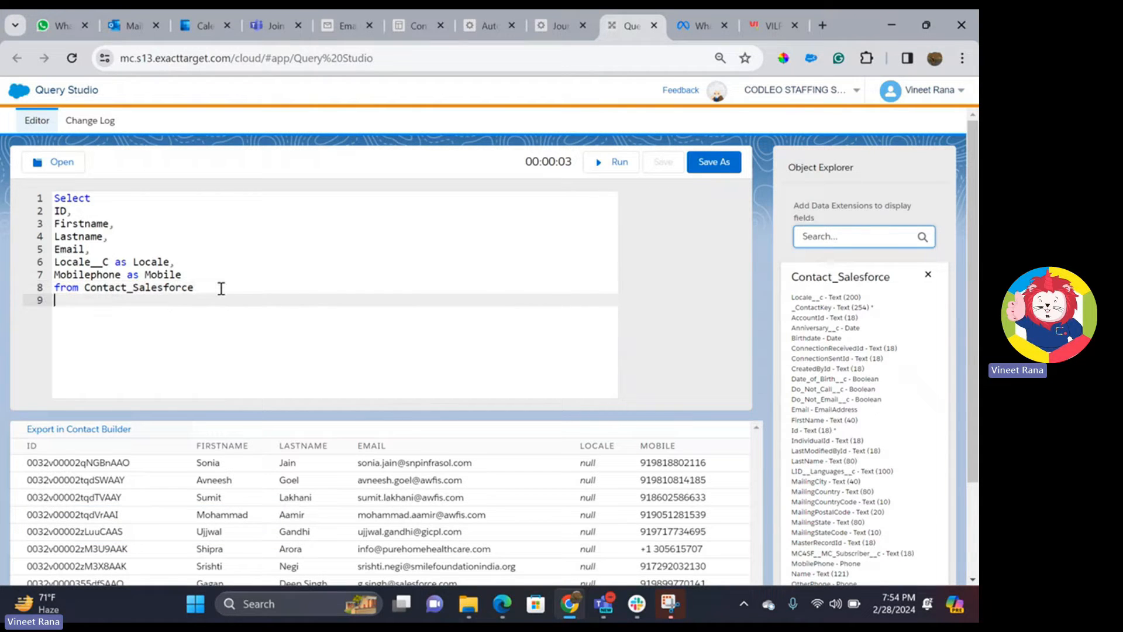
pyautogui.write('where Emai')
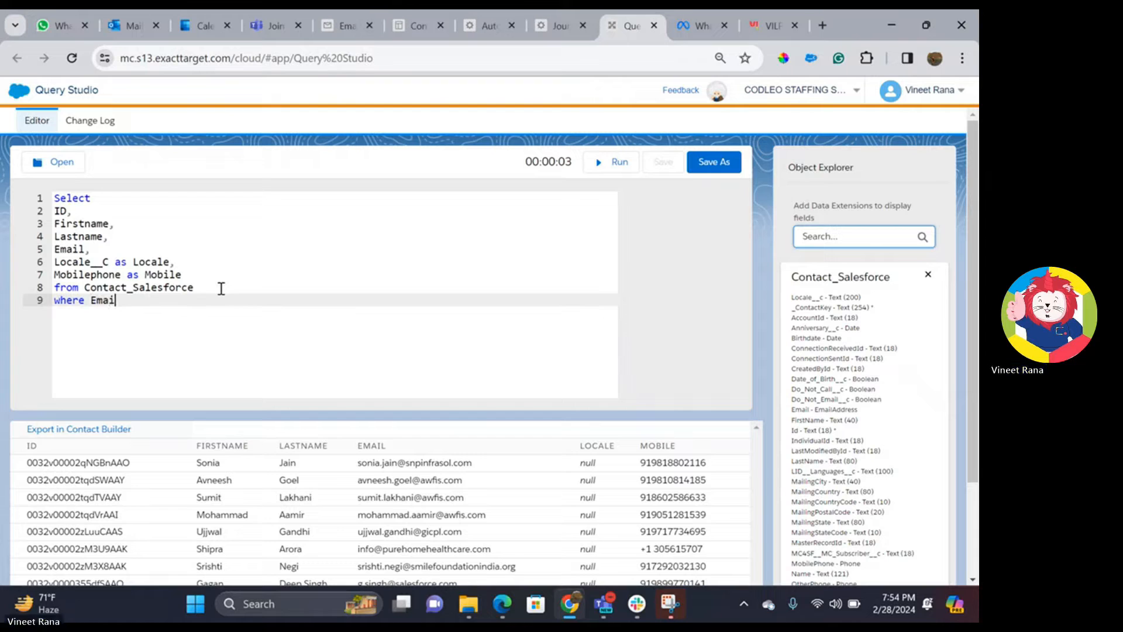
pyautogui.write("l =''")
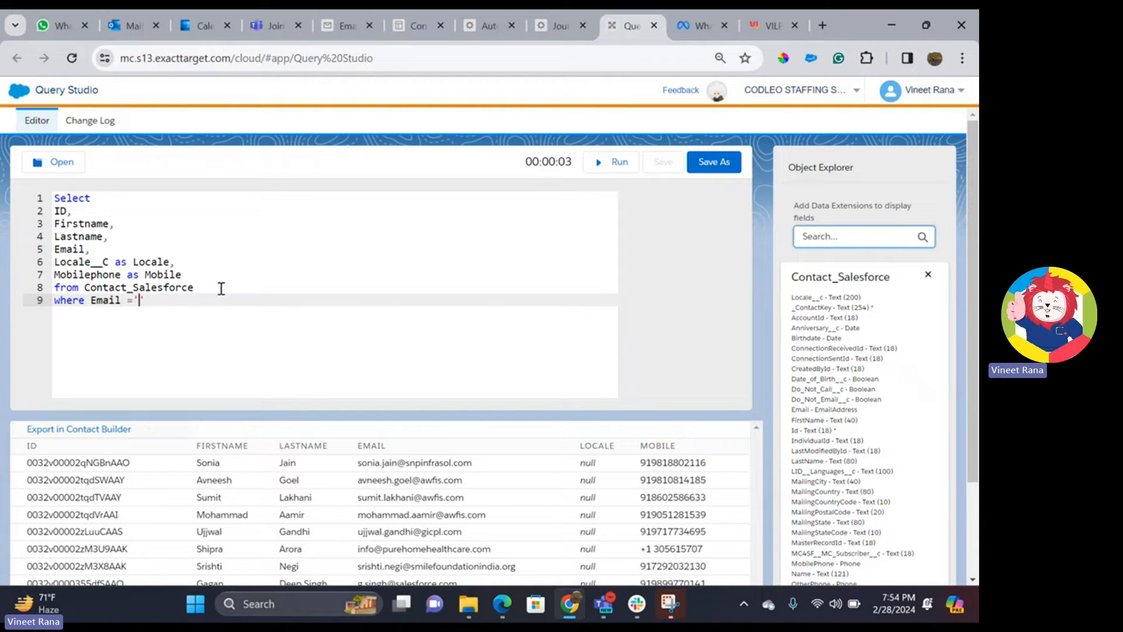
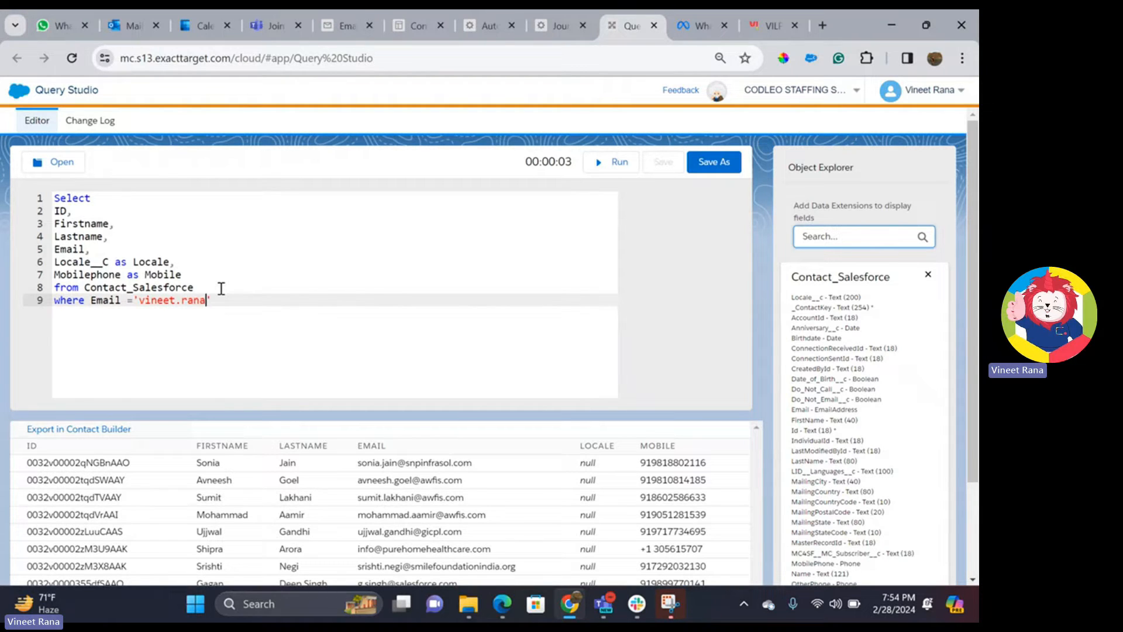
pyautogui.click(605, 166)
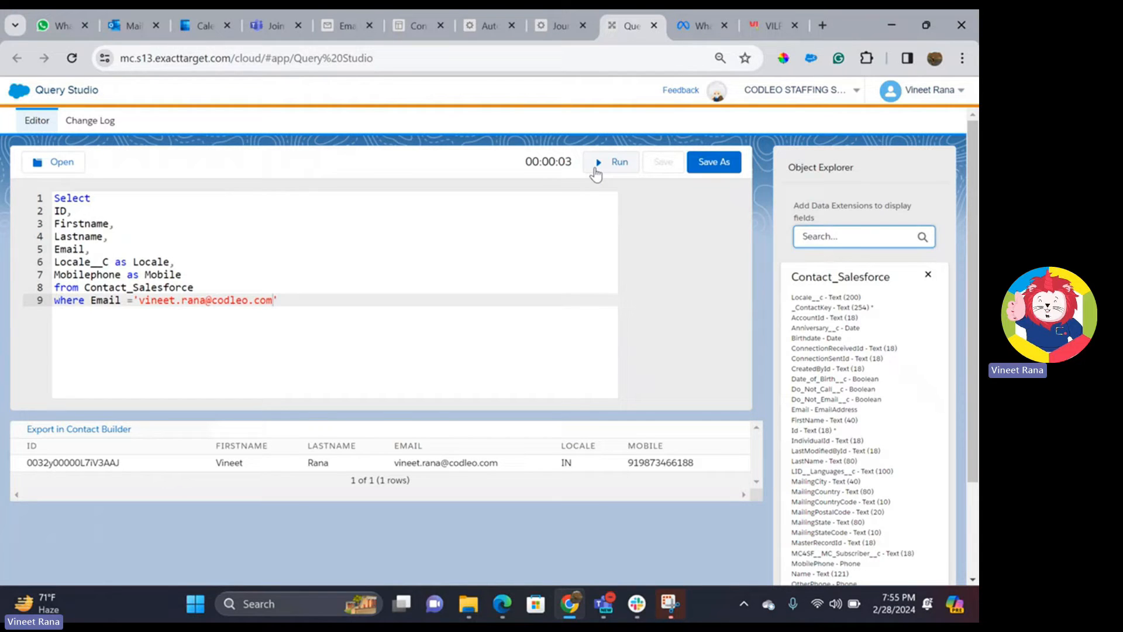
# - Cycle through the browser tabs back to the DEMO28 automation in Automation Studio
pyautogui.click(345, 26)
pyautogui.click(418, 26)
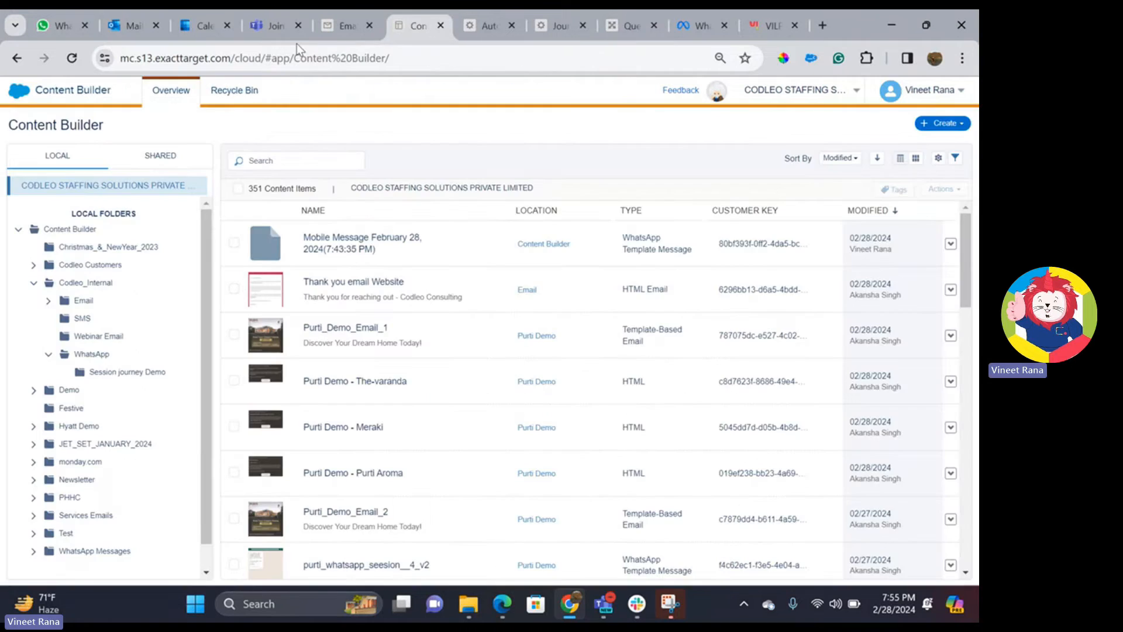
pyautogui.hotkey('ctrl', 'Tab')
pyautogui.hotkey('ctrl', 'Tab')
pyautogui.hotkey('ctrl', 'Tab')
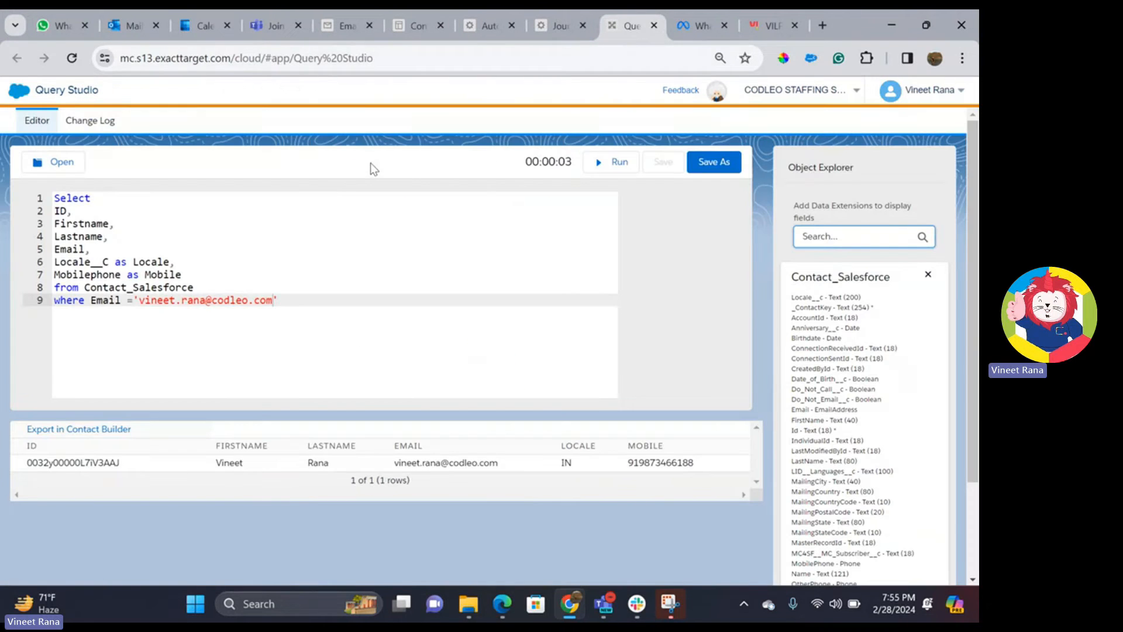
pyautogui.moveTo(280, 300); pyautogui.dragTo(53, 198)
pyautogui.hotkey('ctrl', 'c')
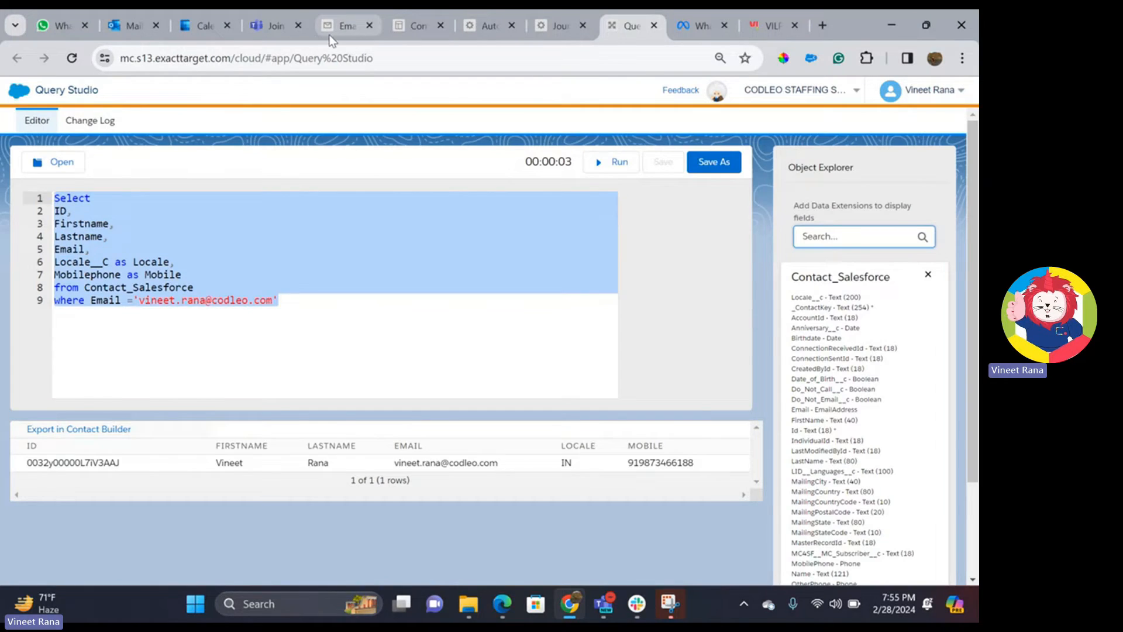
pyautogui.hotkey('ctrl', 'shift', 'Tab')
pyautogui.hotkey('ctrl', 'shift', 'Tab')
pyautogui.hotkey('ctrl', 'shift', 'Tab')
pyautogui.hotkey('ctrl', 'Tab')
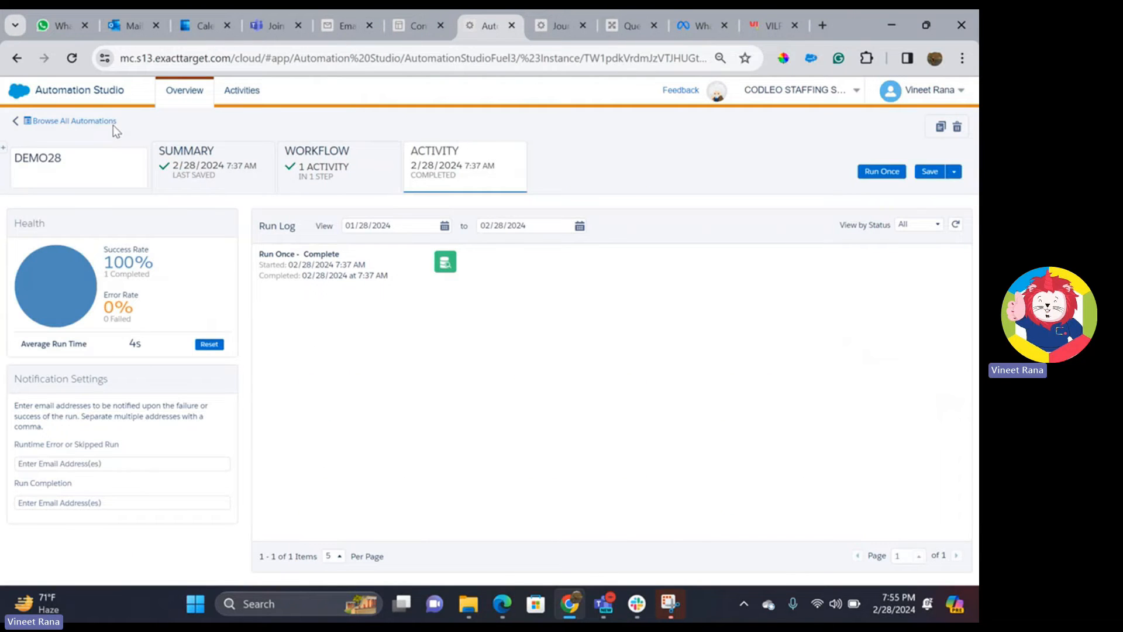
# - Create a new automation and name it DEMO0228
pyautogui.click(16, 128)
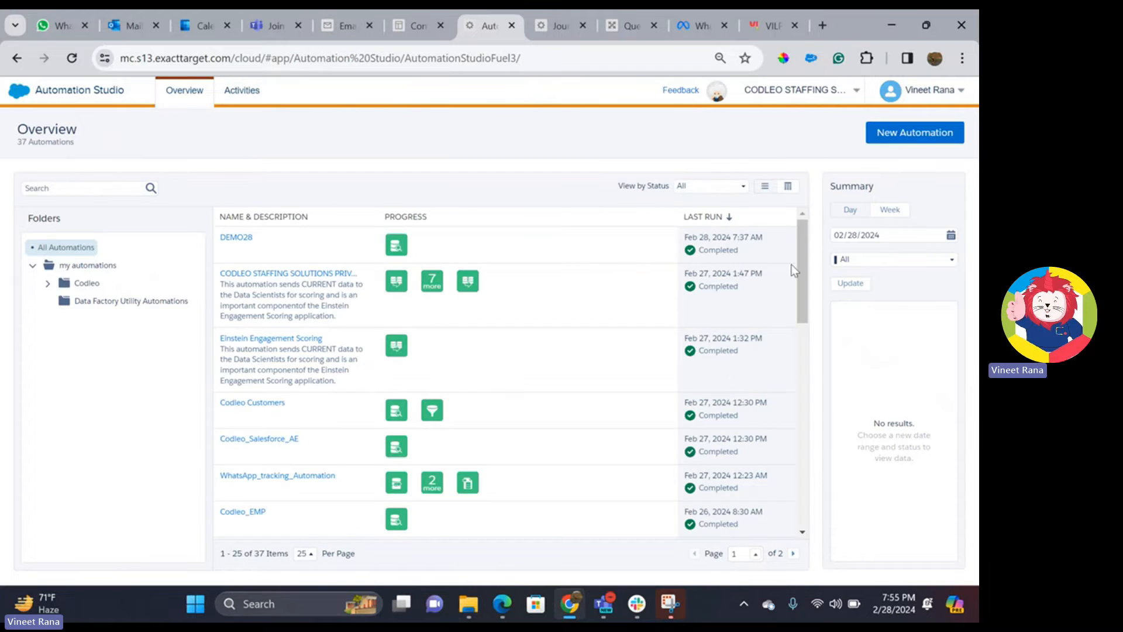
pyautogui.click(914, 144)
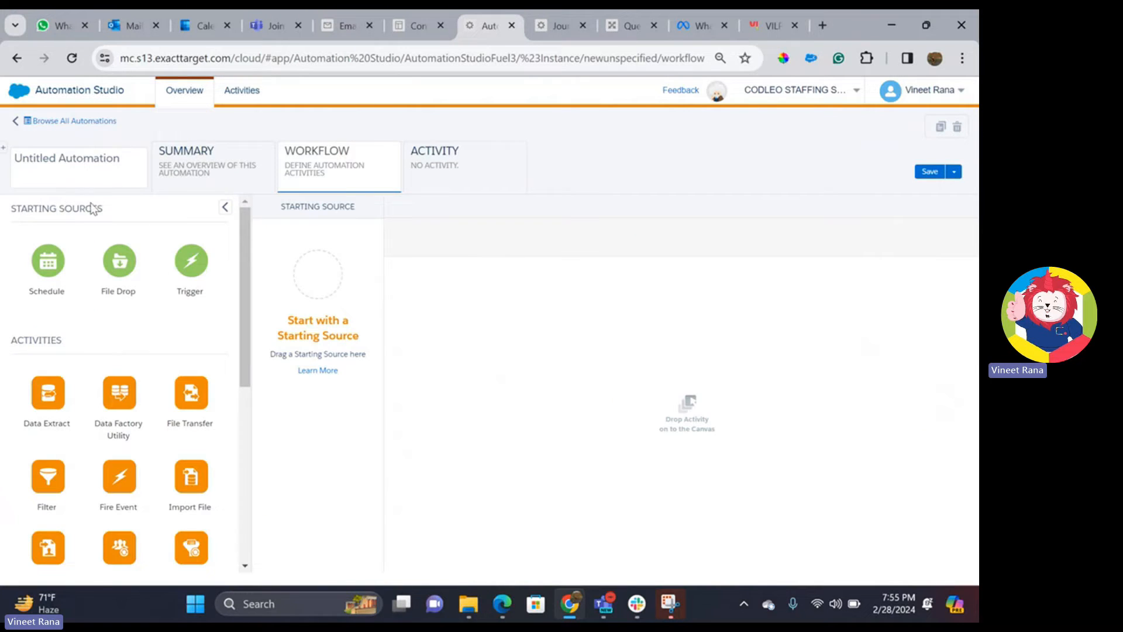
pyautogui.click(30, 166)
pyautogui.write('DEMO')
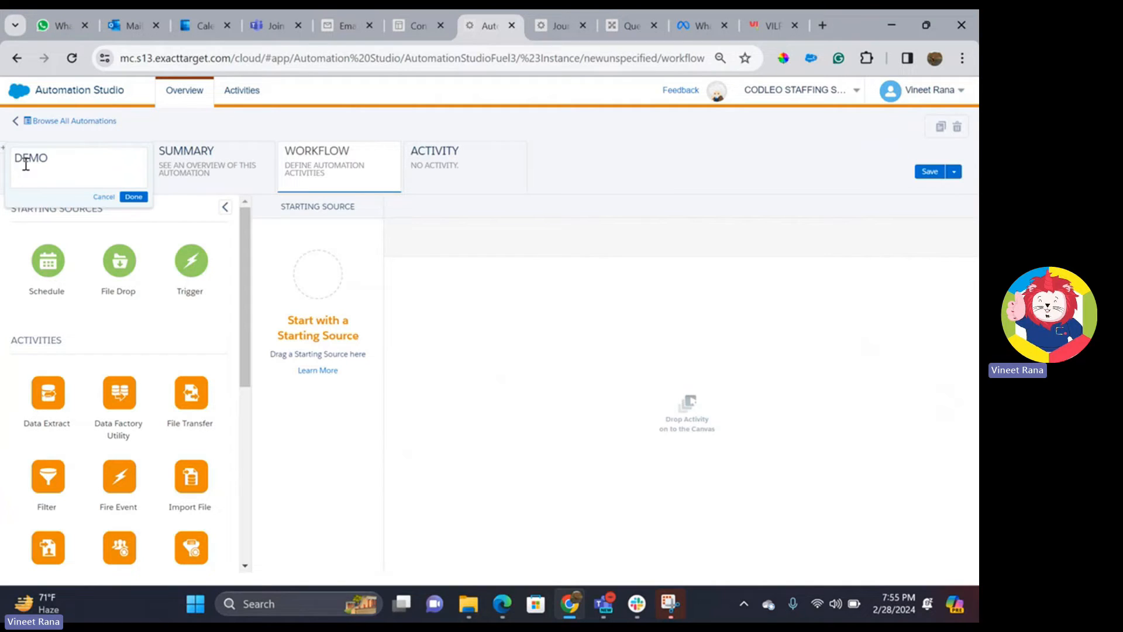
pyautogui.write('0228')
pyautogui.click(133, 196)
# - Make Schedule the starting source and add an SQL Query as Step 1
pyautogui.moveTo(47, 261); pyautogui.dragTo(322, 287)
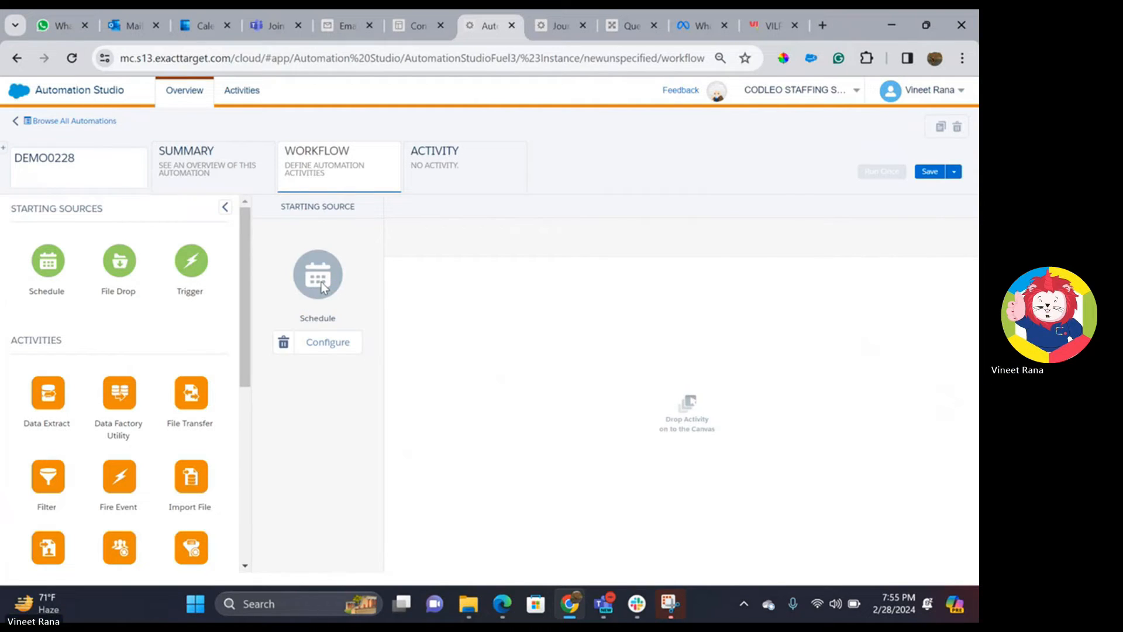
pyautogui.click(326, 341)
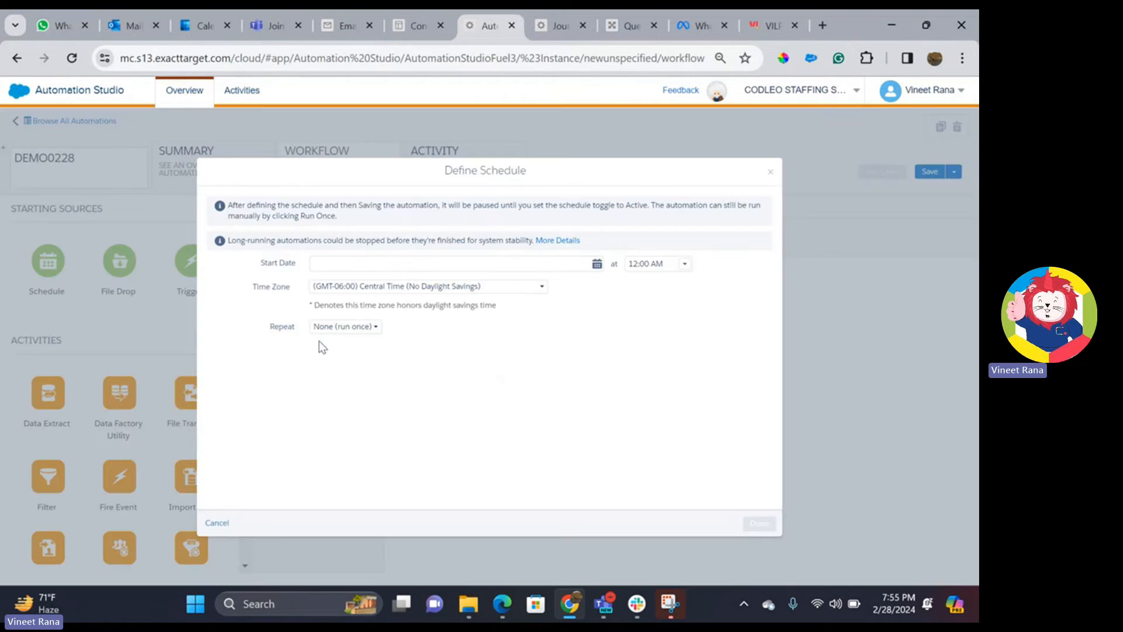
pyautogui.click(771, 171)
pyautogui.scroll(-3, 193, 304)
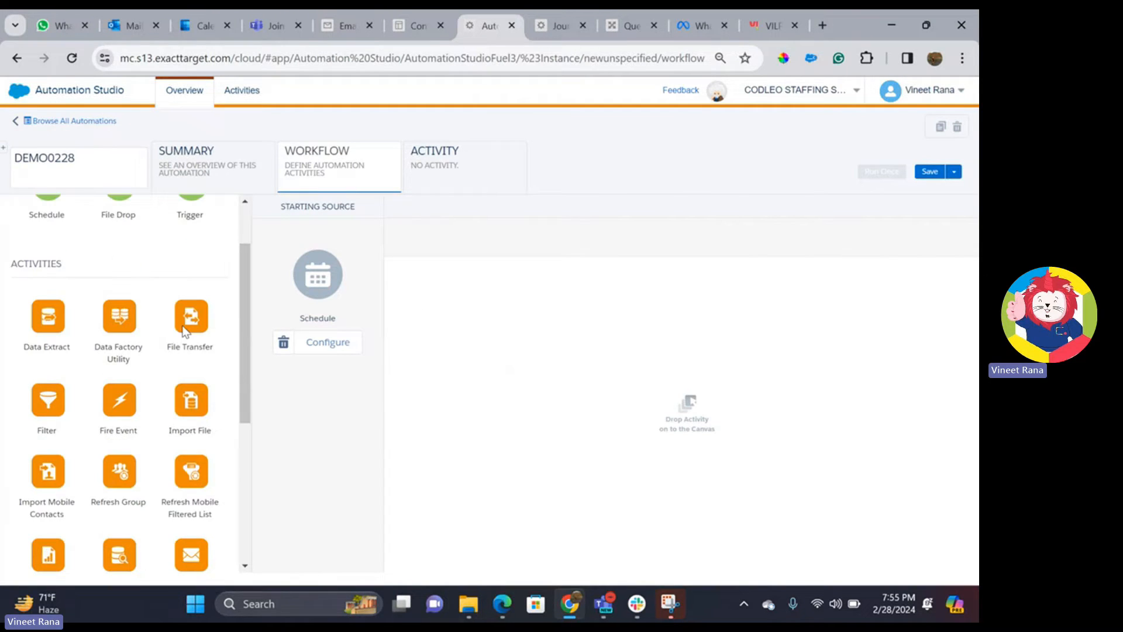
pyautogui.scroll(-2, 113, 377)
pyautogui.scroll(-2, 110, 375)
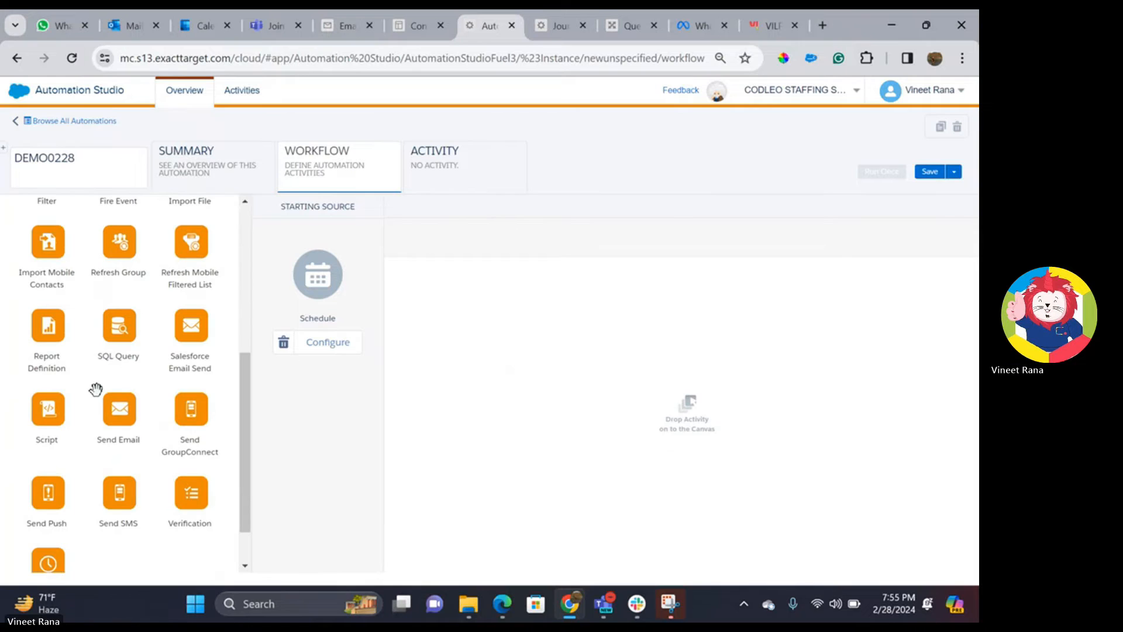
pyautogui.scroll(-1, 117, 406)
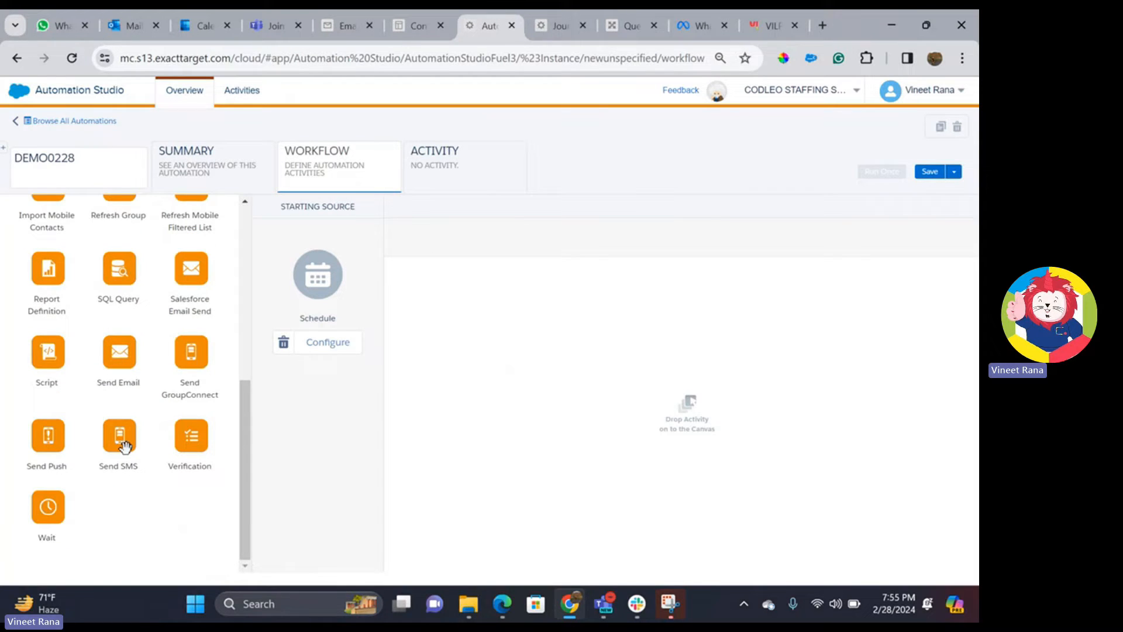
pyautogui.scroll(2, 118, 365)
pyautogui.scroll(1, 118, 366)
pyautogui.moveTo(119, 418); pyautogui.dragTo(431, 290)
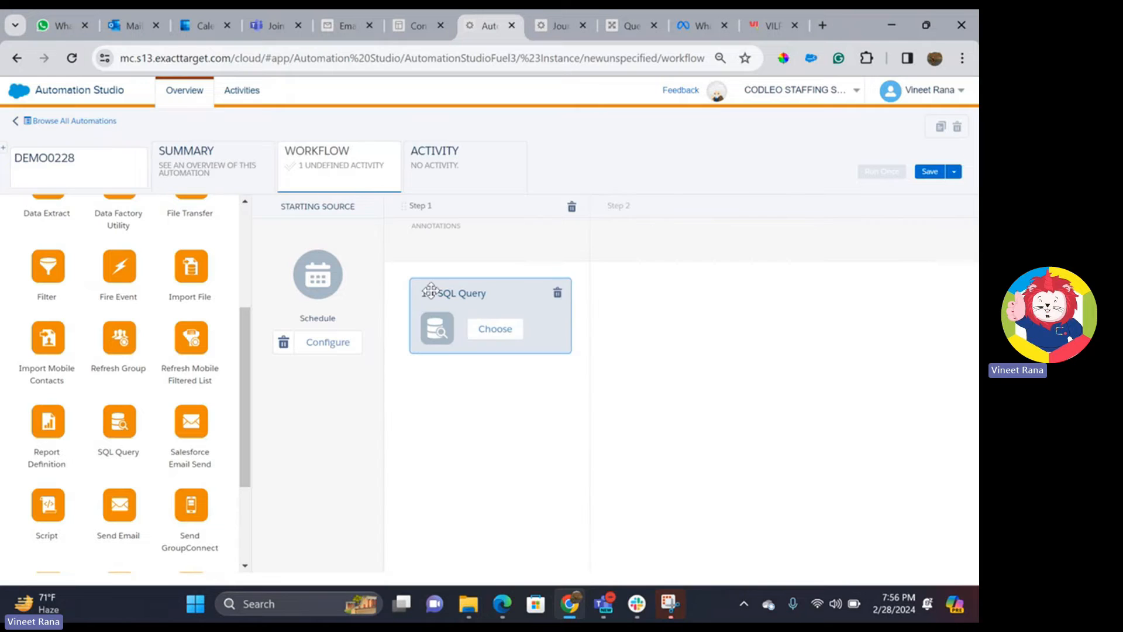
pyautogui.click(495, 334)
# - Create a new query activity named DEMO280 and paste in the SQL query
pyautogui.click(814, 183)
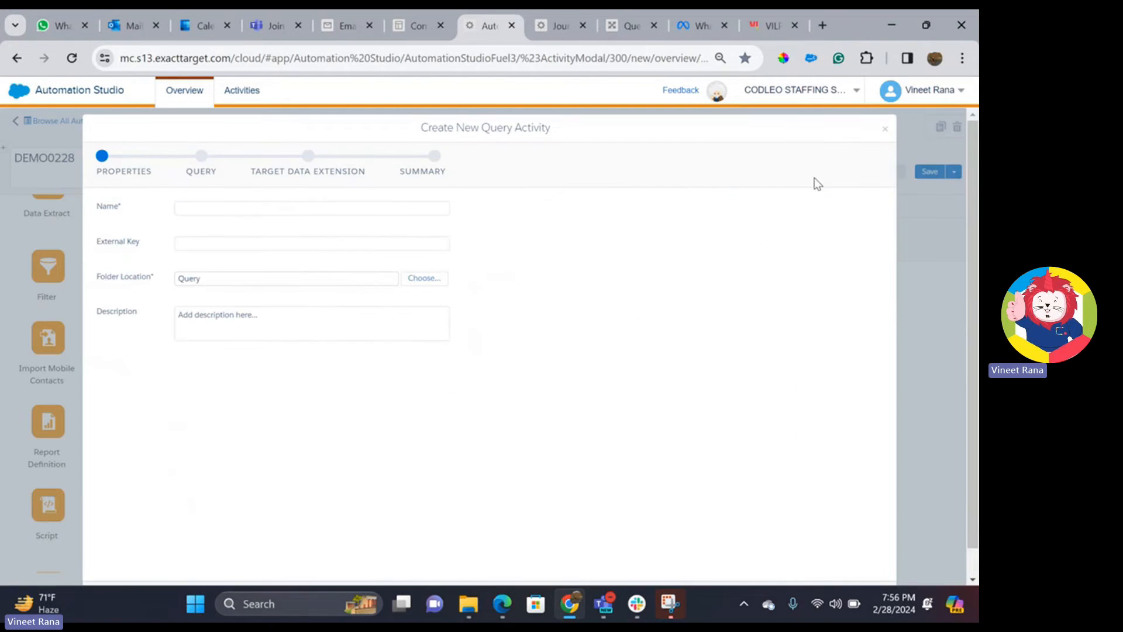
pyautogui.click(263, 206)
pyautogui.write('DEMO')
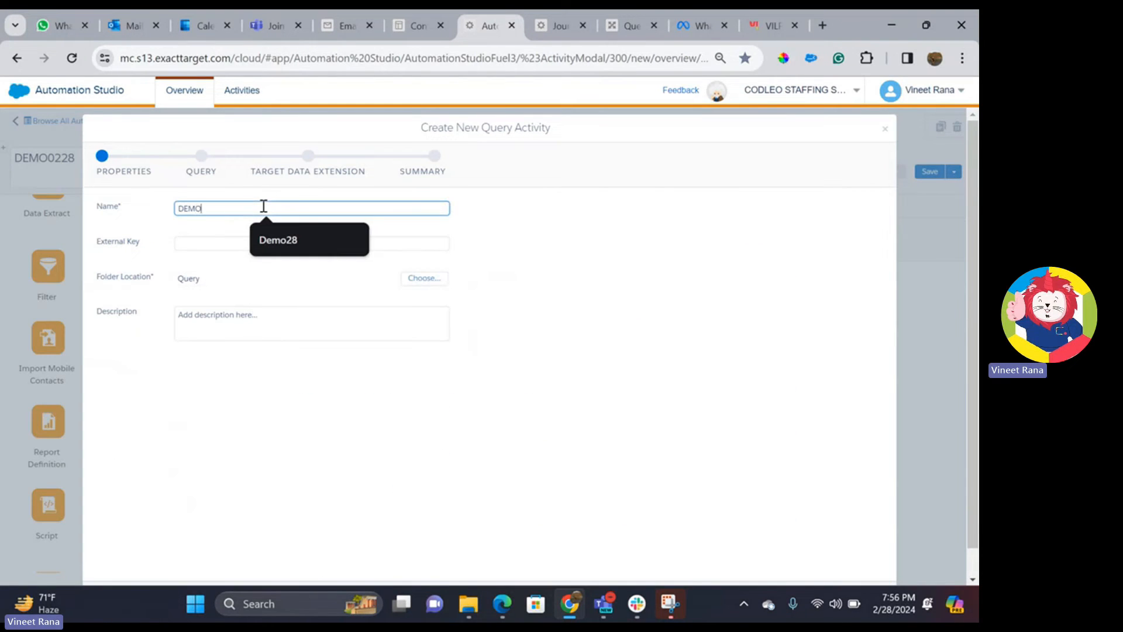
pyautogui.write('2')
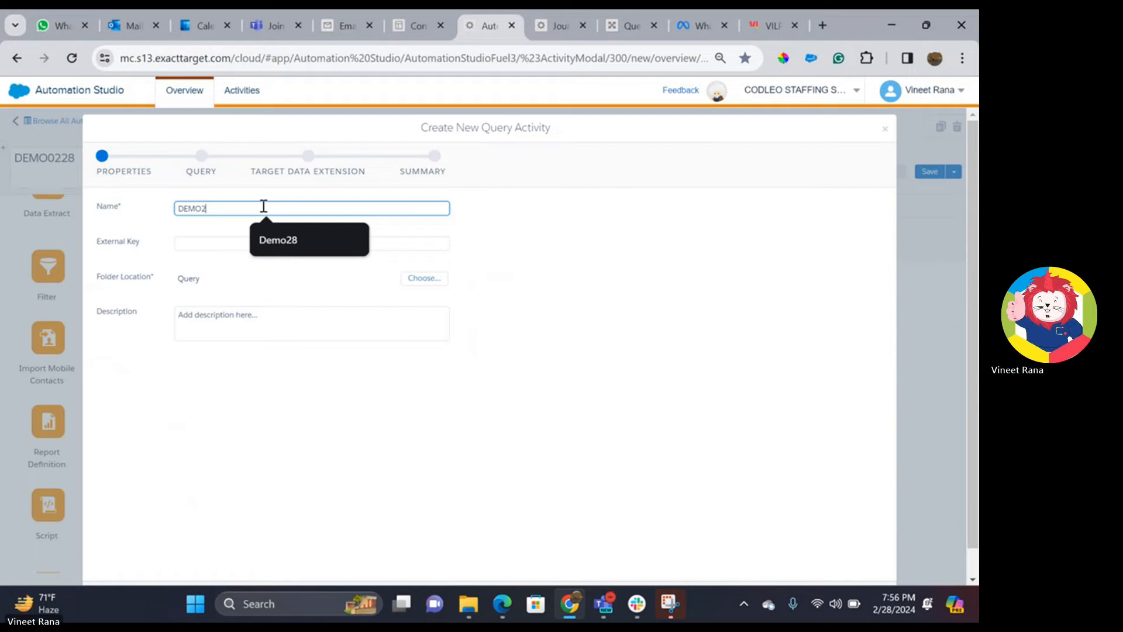
pyautogui.write('802')
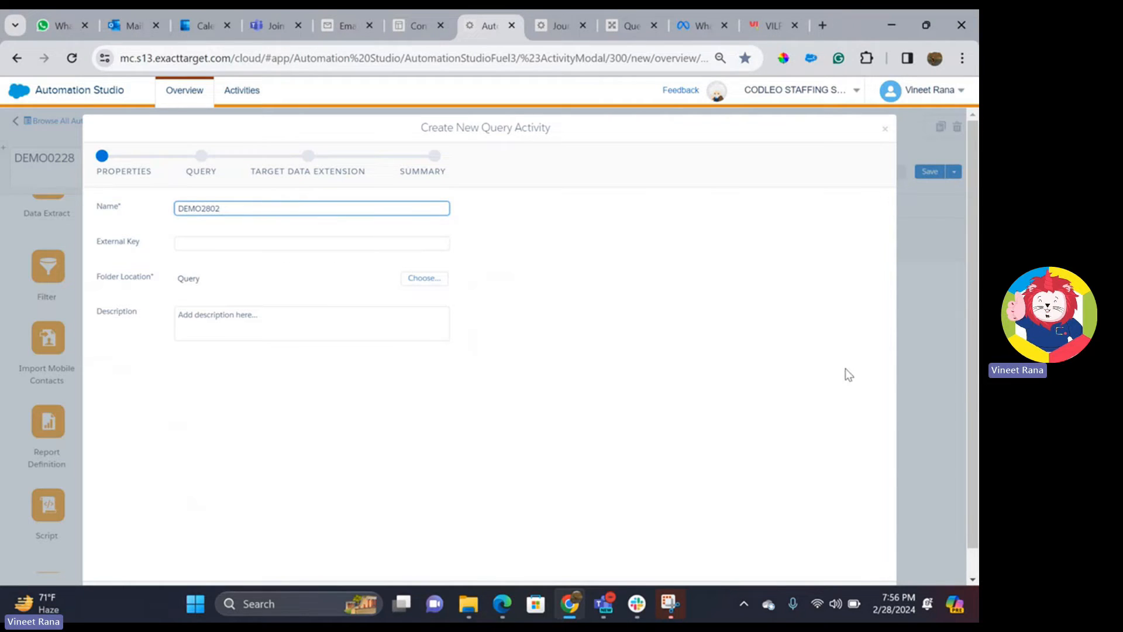
pyautogui.scroll(-1, 690, 338)
pyautogui.click(874, 565)
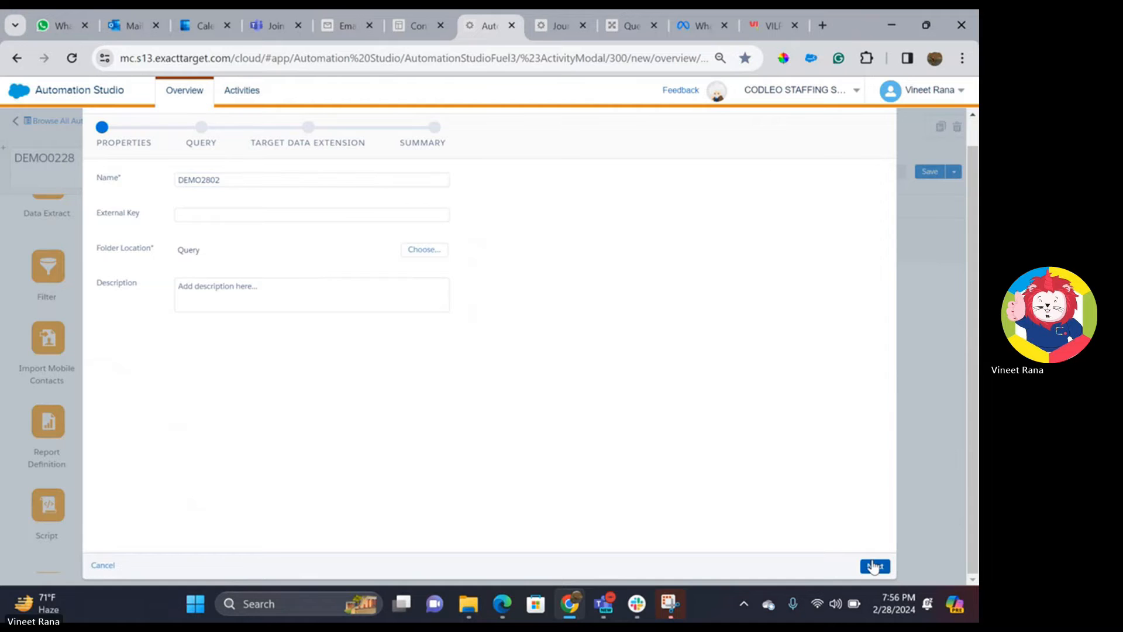
pyautogui.hotkey('ctrl', 'v')
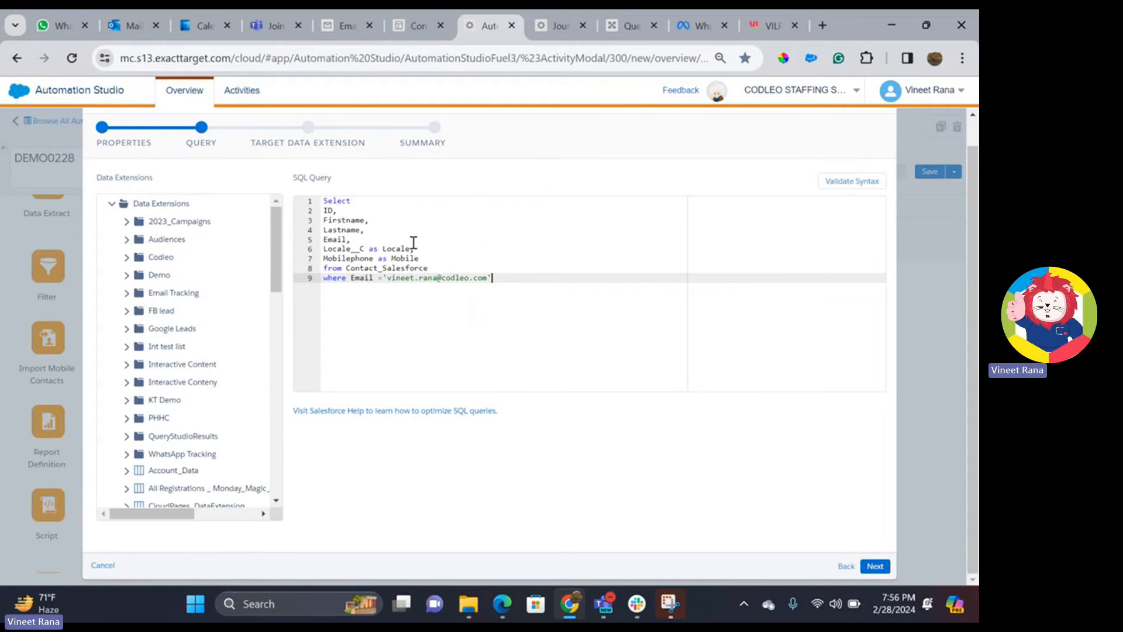
pyautogui.click(875, 566)
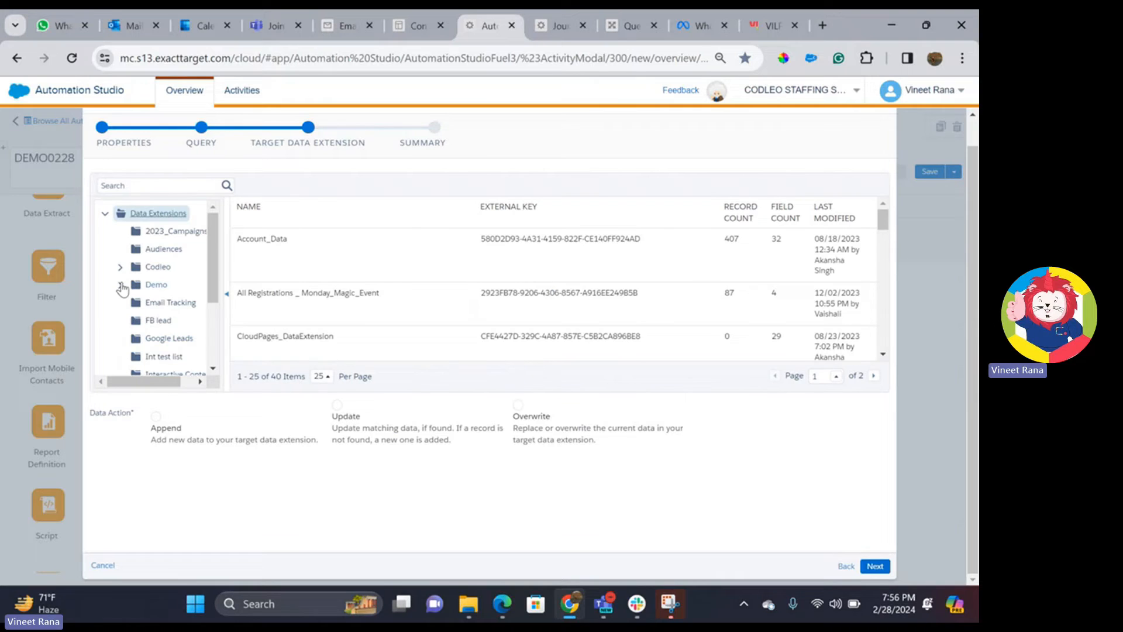
# - Target data extension DEMO7482802 in Demo > DEMO28 with the Overwrite data action
pyautogui.click(120, 285)
pyautogui.click(182, 304)
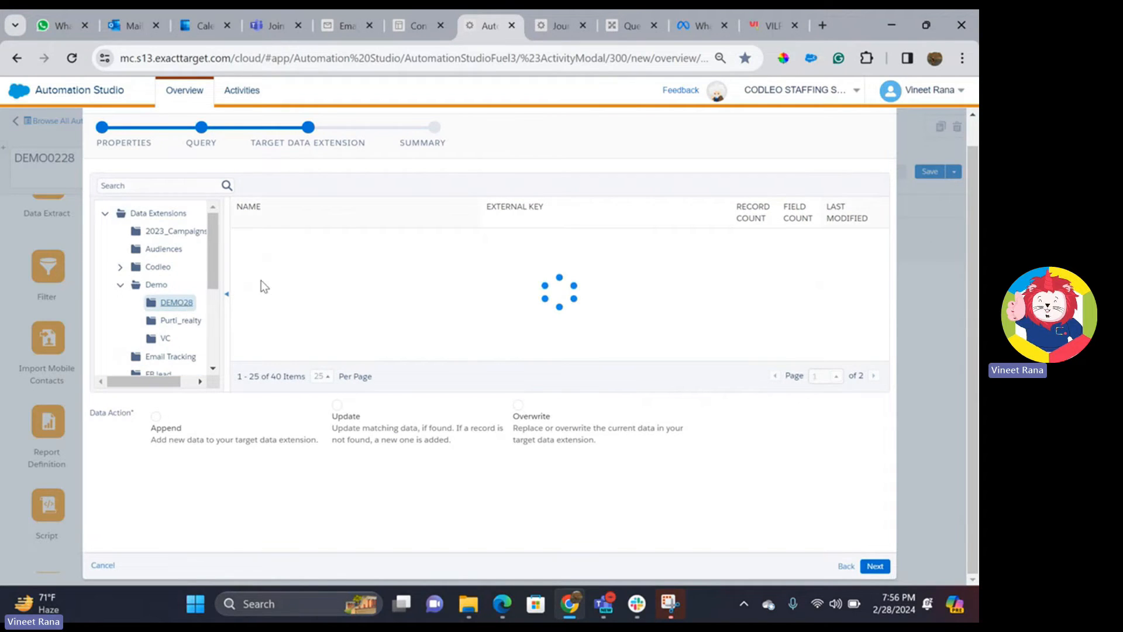
pyautogui.click(310, 294)
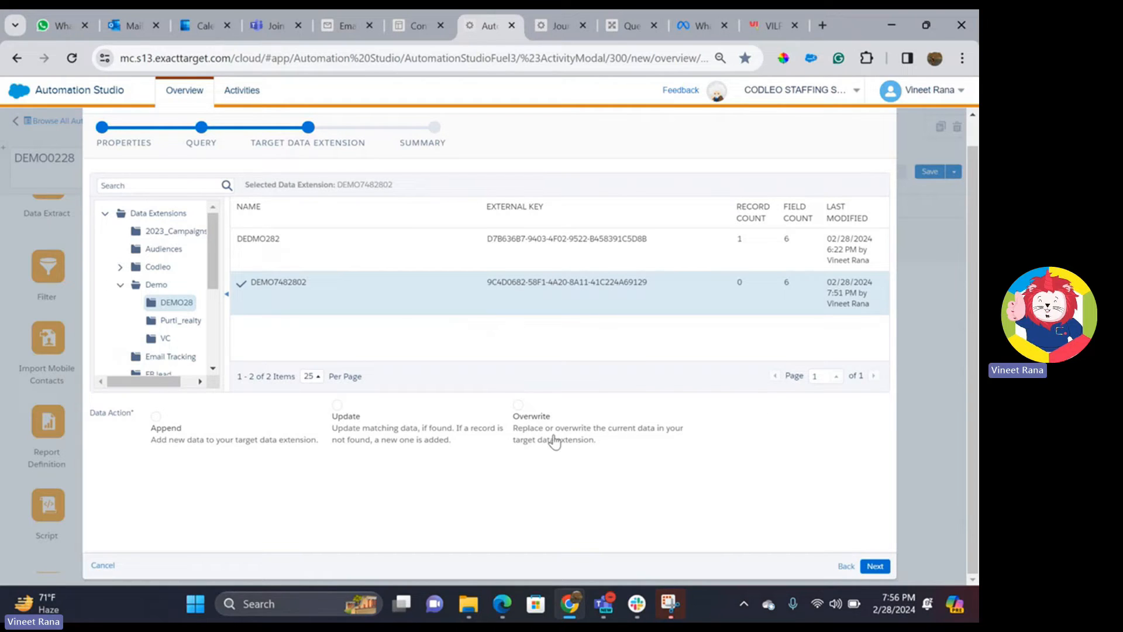
pyautogui.click(528, 417)
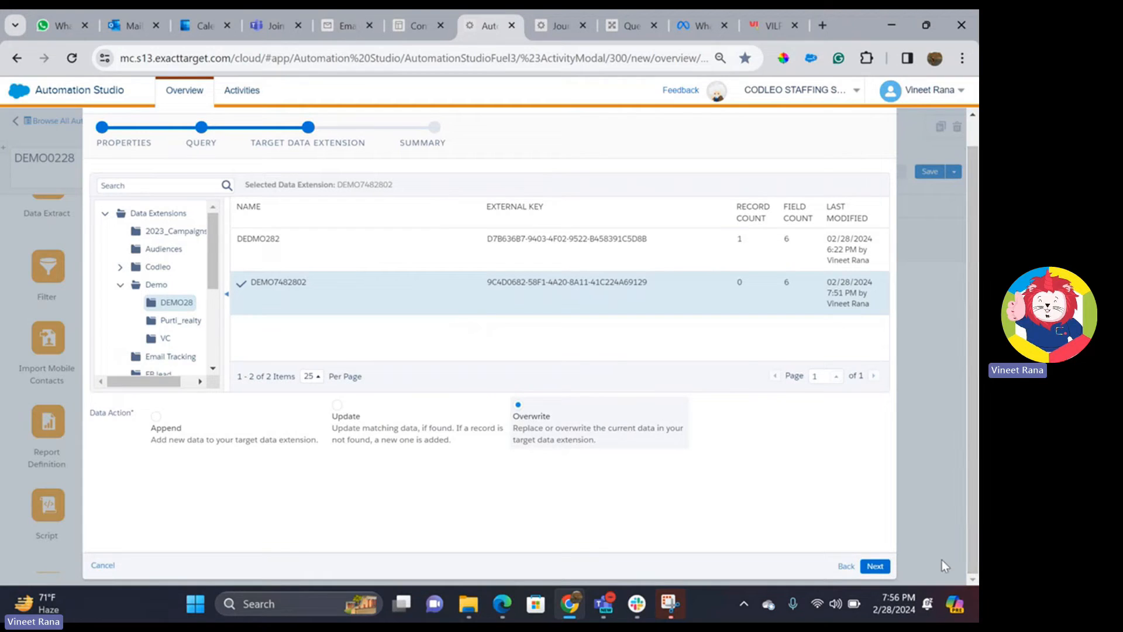
pyautogui.click(876, 567)
# - Finish the query activity, save automation DEMO0228, and run Step 1 once now
pyautogui.click(877, 569)
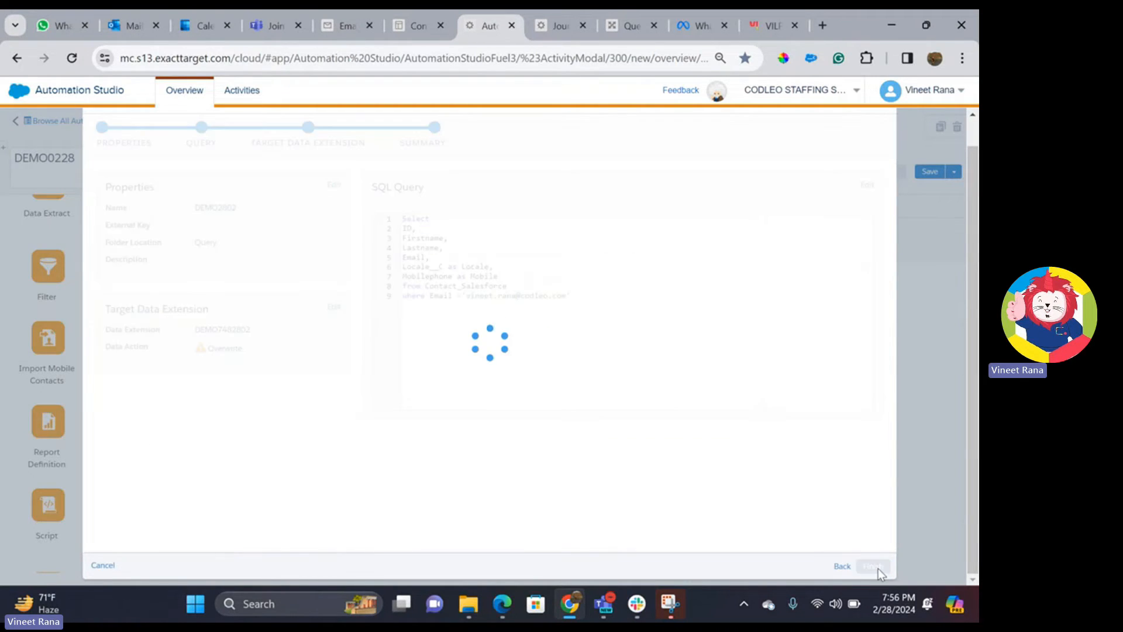
pyautogui.click(927, 172)
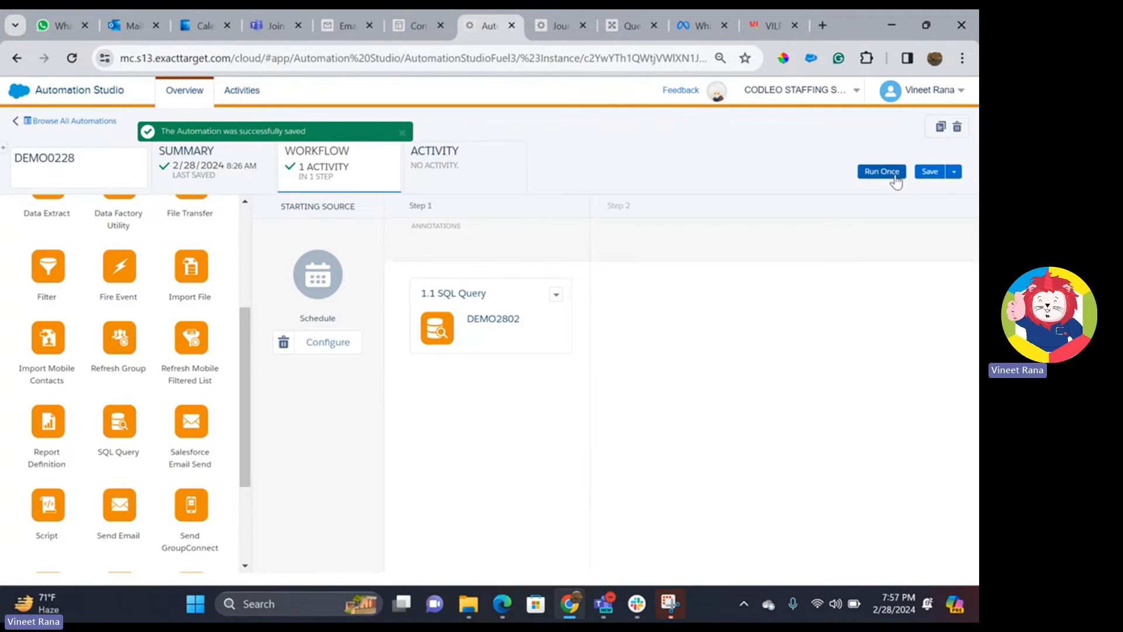
pyautogui.click(886, 172)
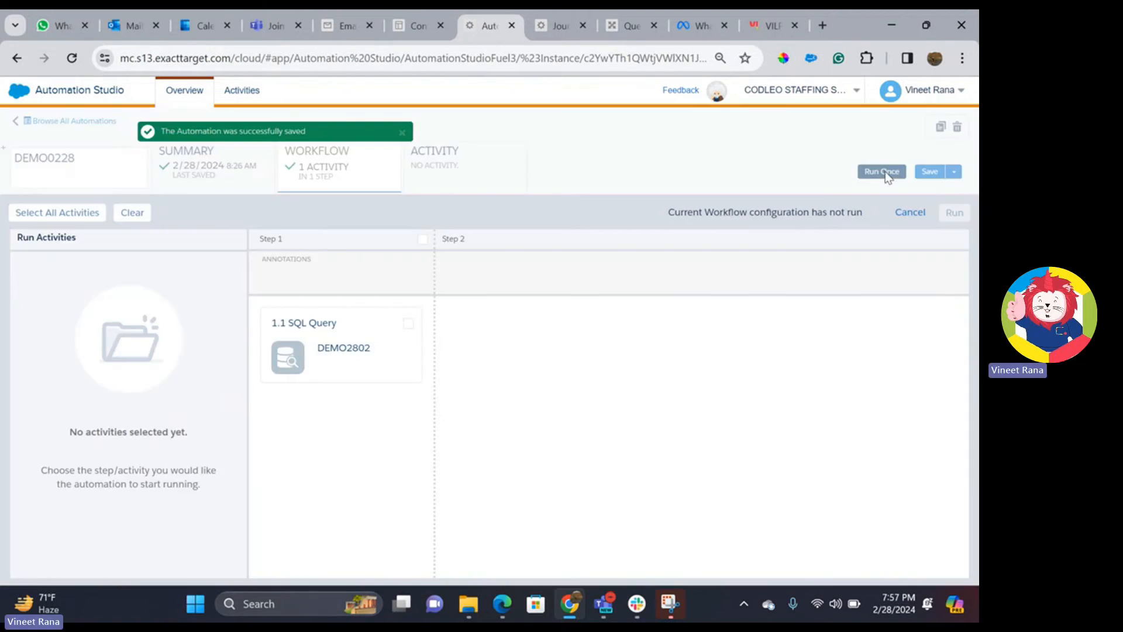
pyautogui.click(422, 240)
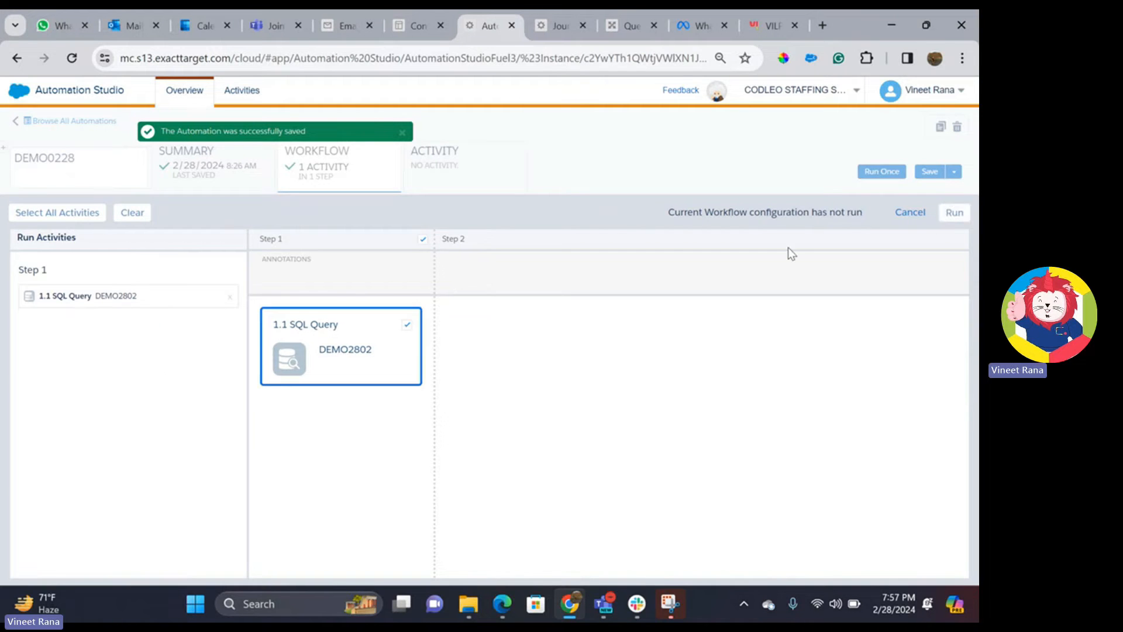
pyautogui.click(954, 212)
pyautogui.click(818, 559)
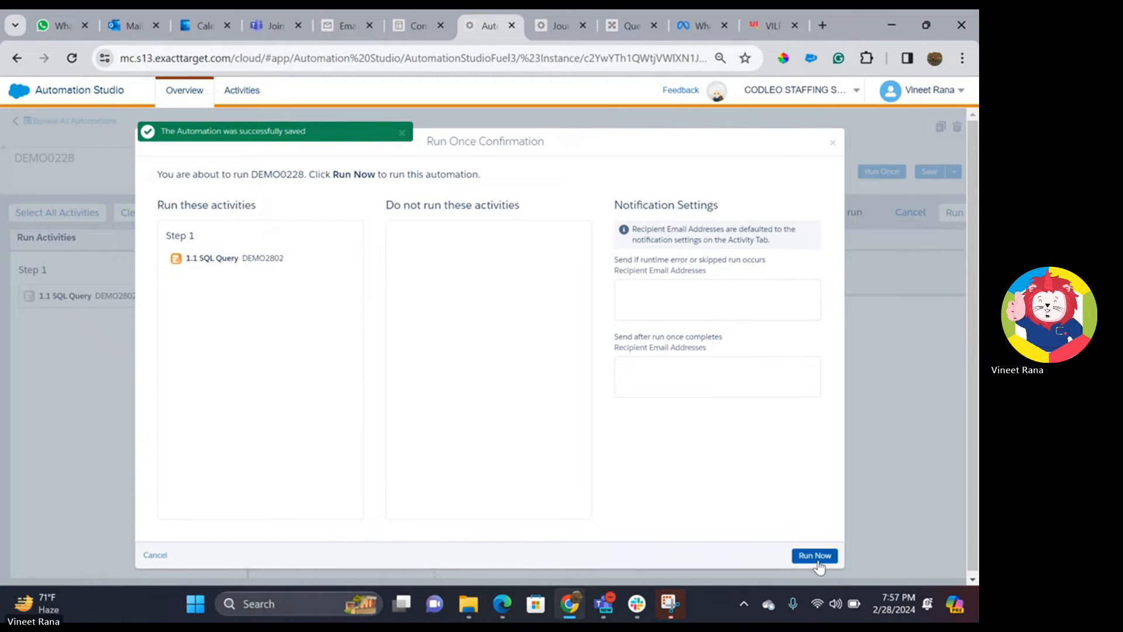
# - Check the Activity run log for successful completion, then go to DEMO7482802's page
pyautogui.click(458, 171)
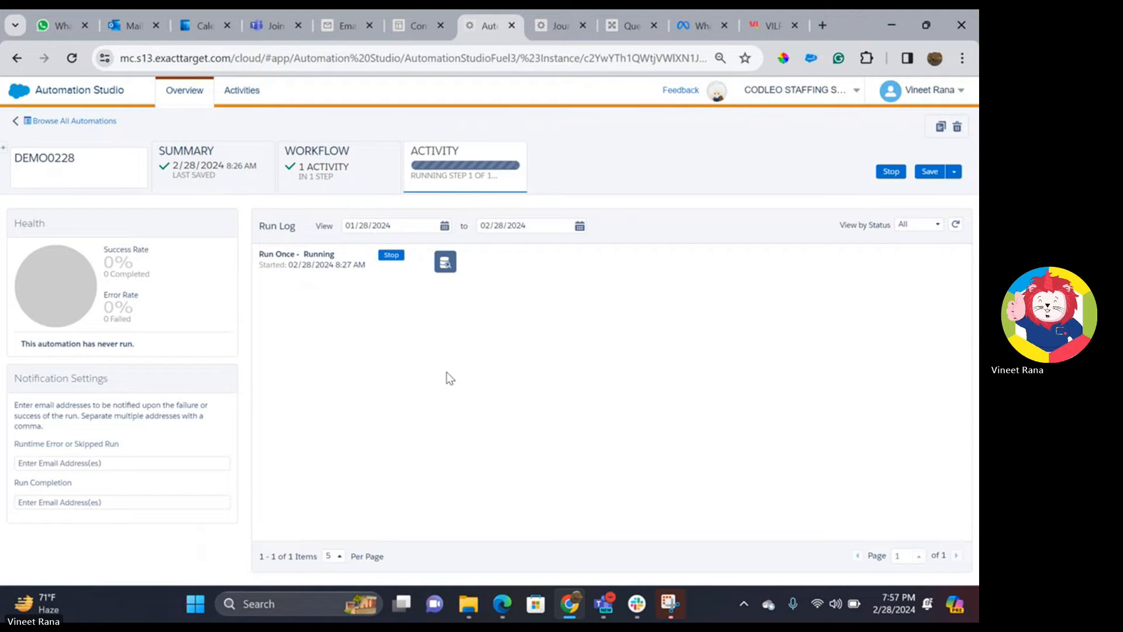
pyautogui.click(344, 179)
pyautogui.click(459, 170)
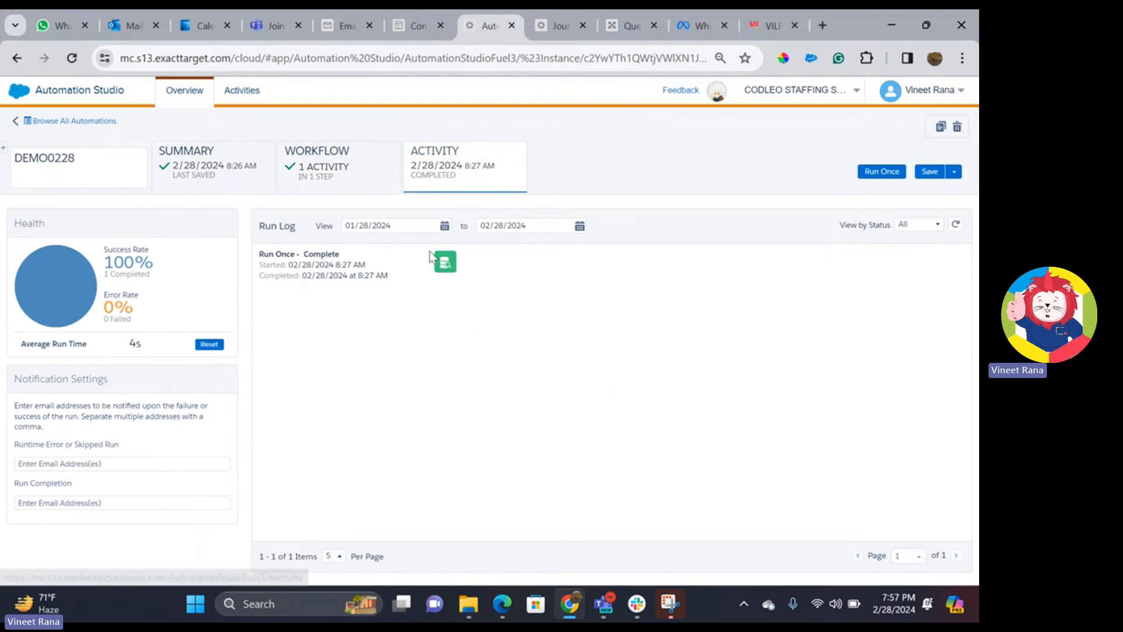
pyautogui.click(335, 25)
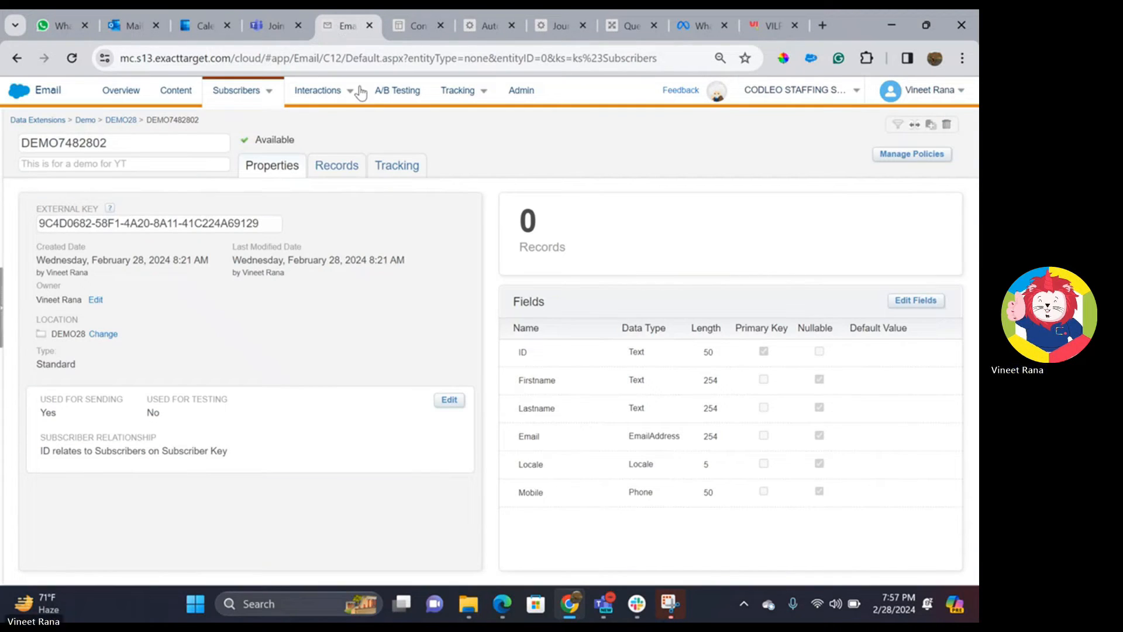
# - Reload and open DEMO7482802 under Demo > DEMO28 to check its one stored record
pyautogui.click(80, 61)
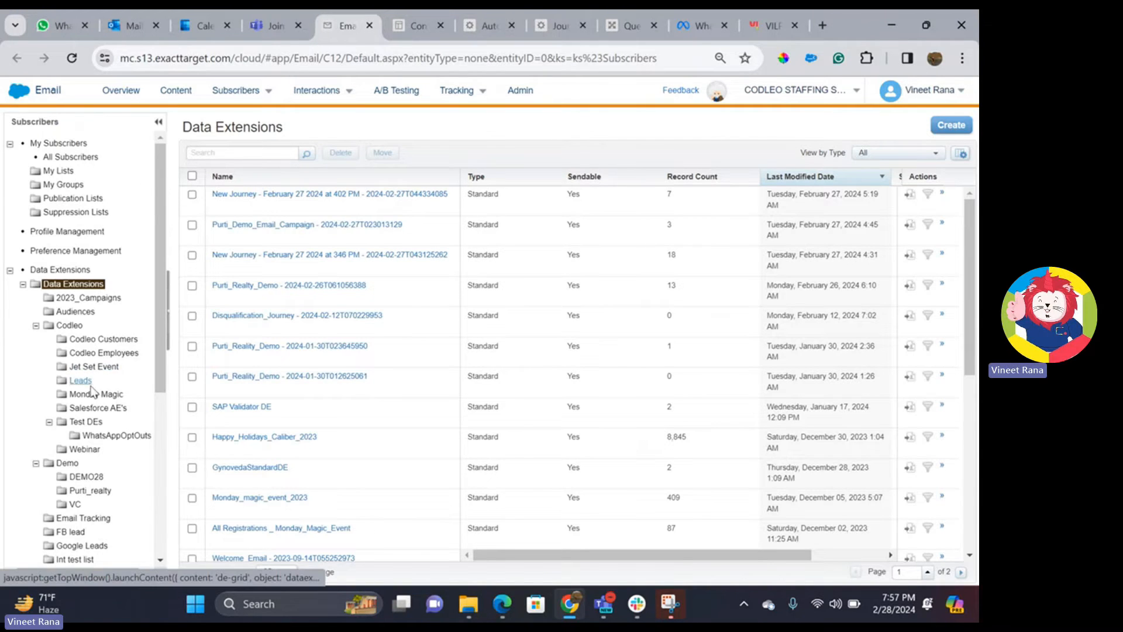
pyautogui.scroll(-3, 94, 421)
pyautogui.scroll(-3, 94, 468)
pyautogui.scroll(4, 95, 420)
pyautogui.click(87, 348)
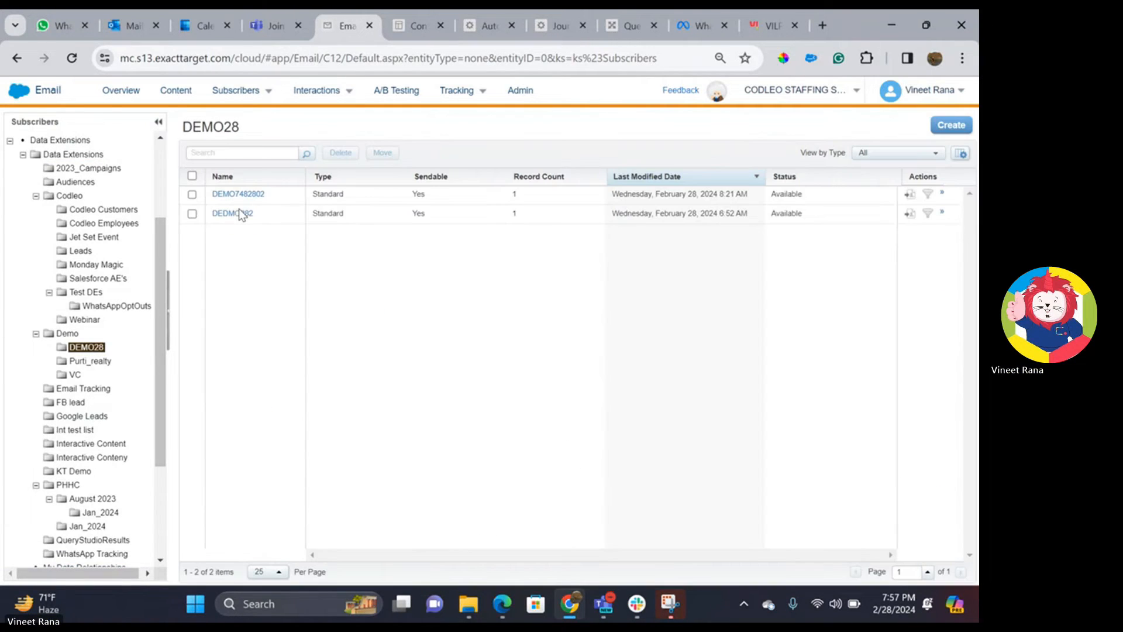
pyautogui.click(244, 204)
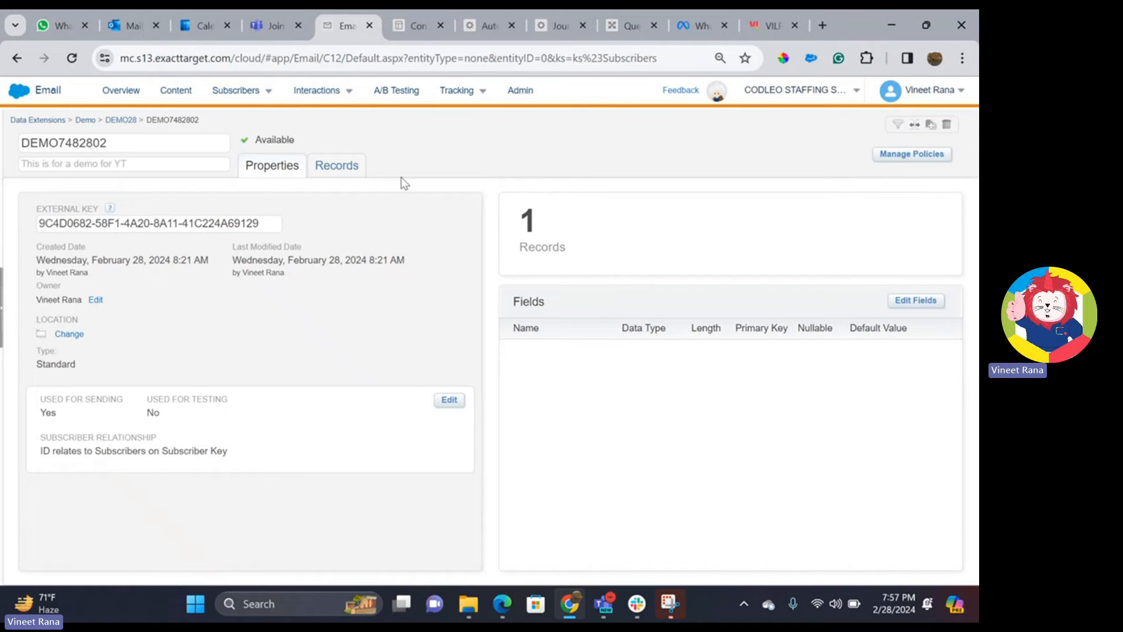
pyautogui.click(350, 170)
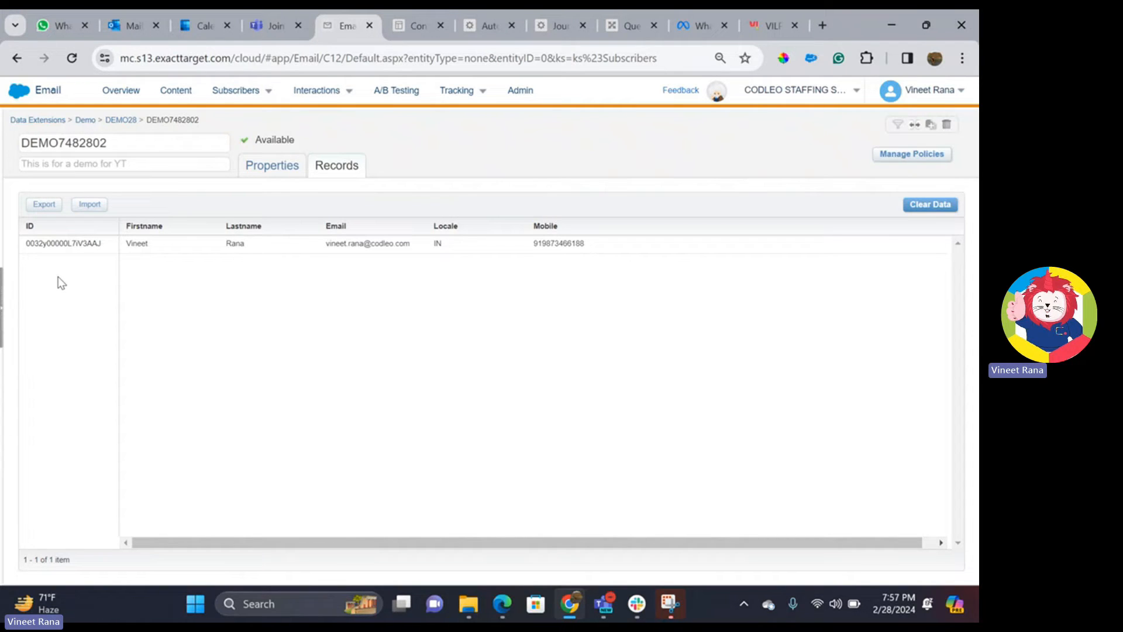
pyautogui.click(286, 167)
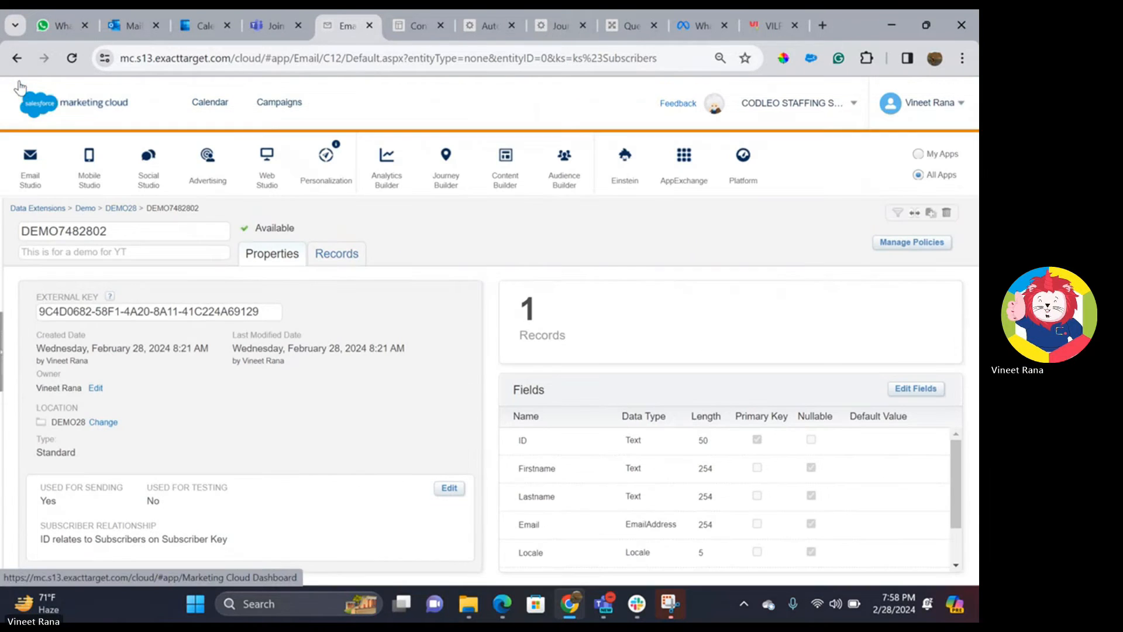
pyautogui.moveTo(20, 93)
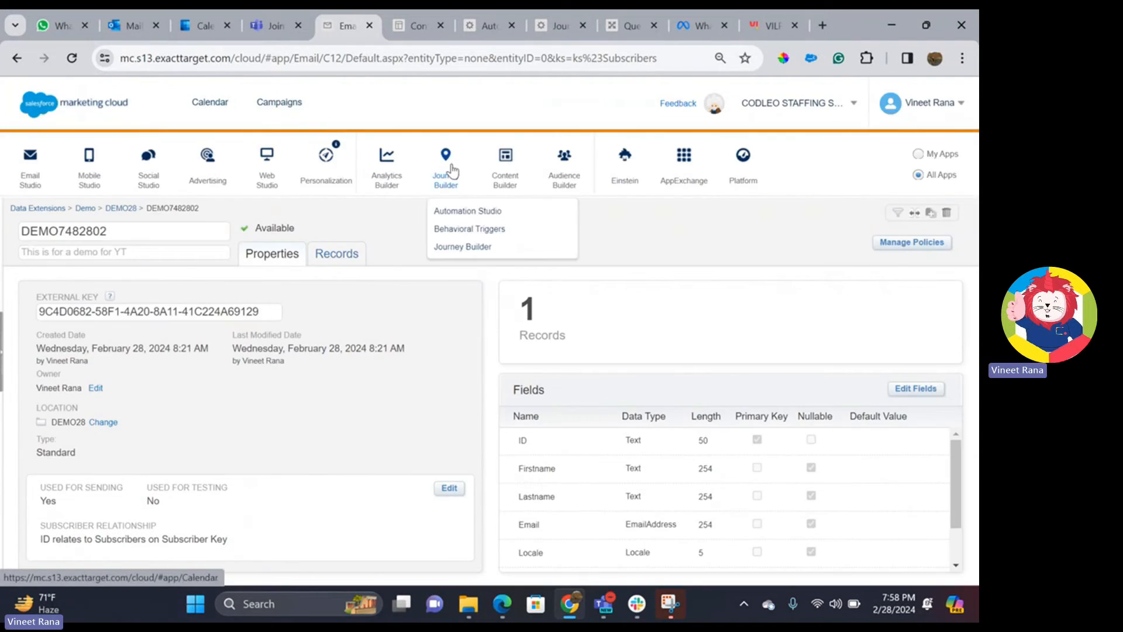
# - Start a new SMS message in Content Builder
pyautogui.moveTo(503, 179)
pyautogui.click(514, 226)
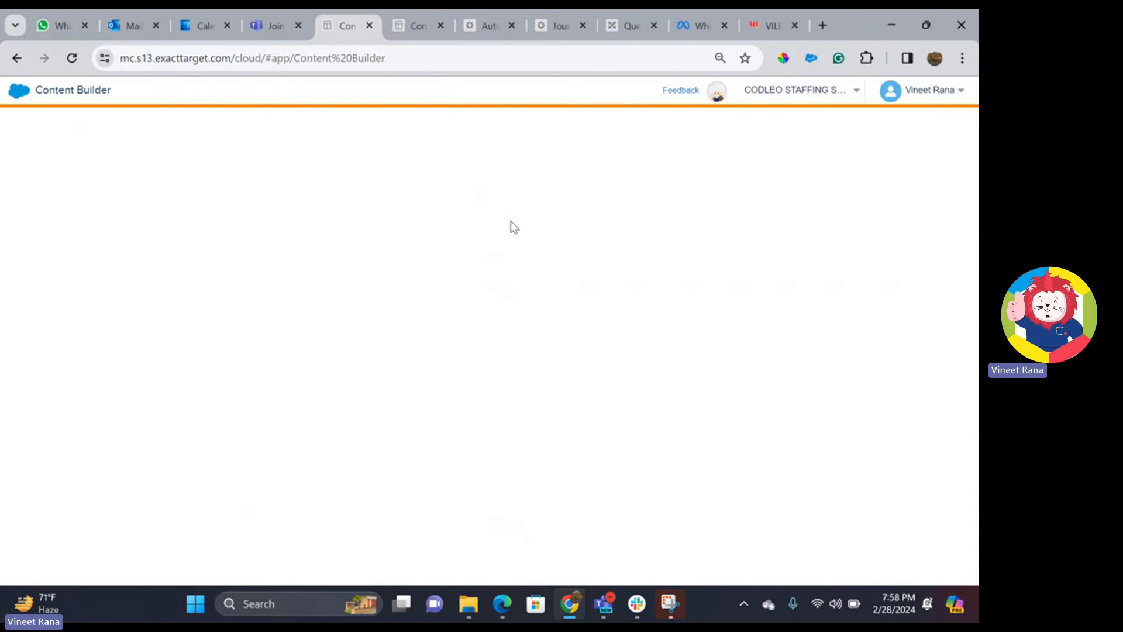
pyautogui.click(929, 126)
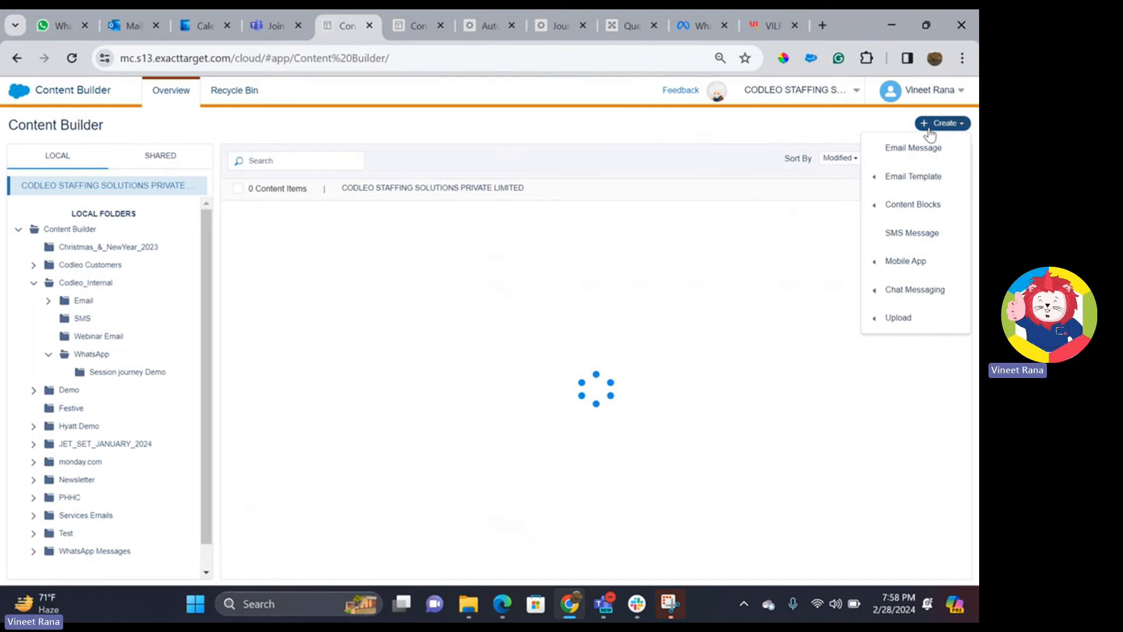
pyautogui.click(918, 233)
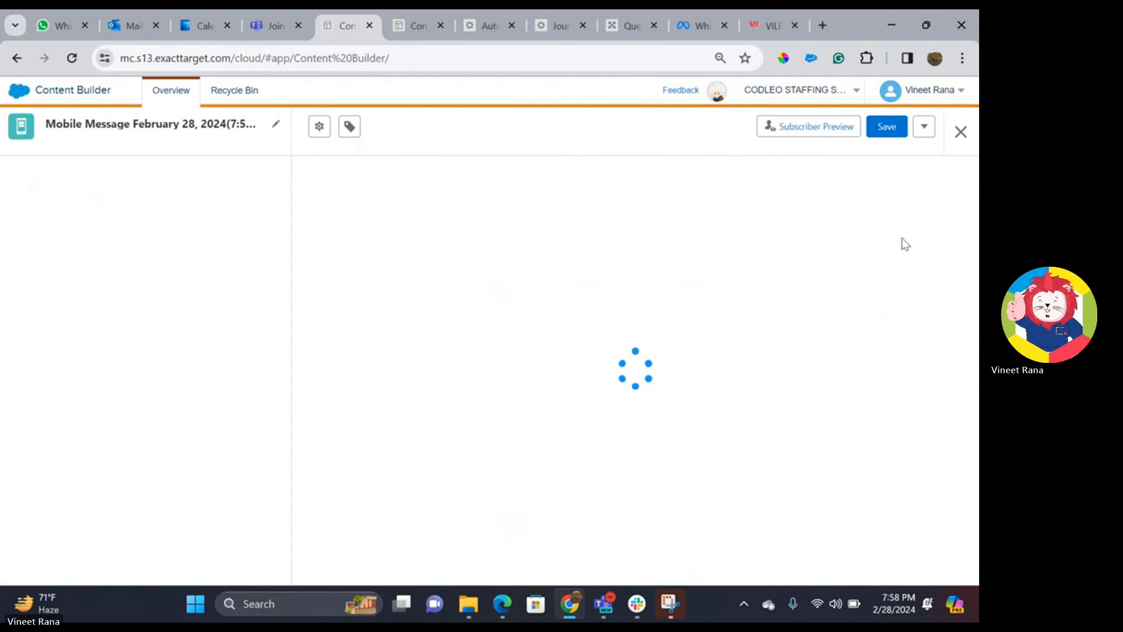
# - Write 'Hello This is form demo' ending with %%firstname%%, previewing with the GB code
pyautogui.click(53, 253)
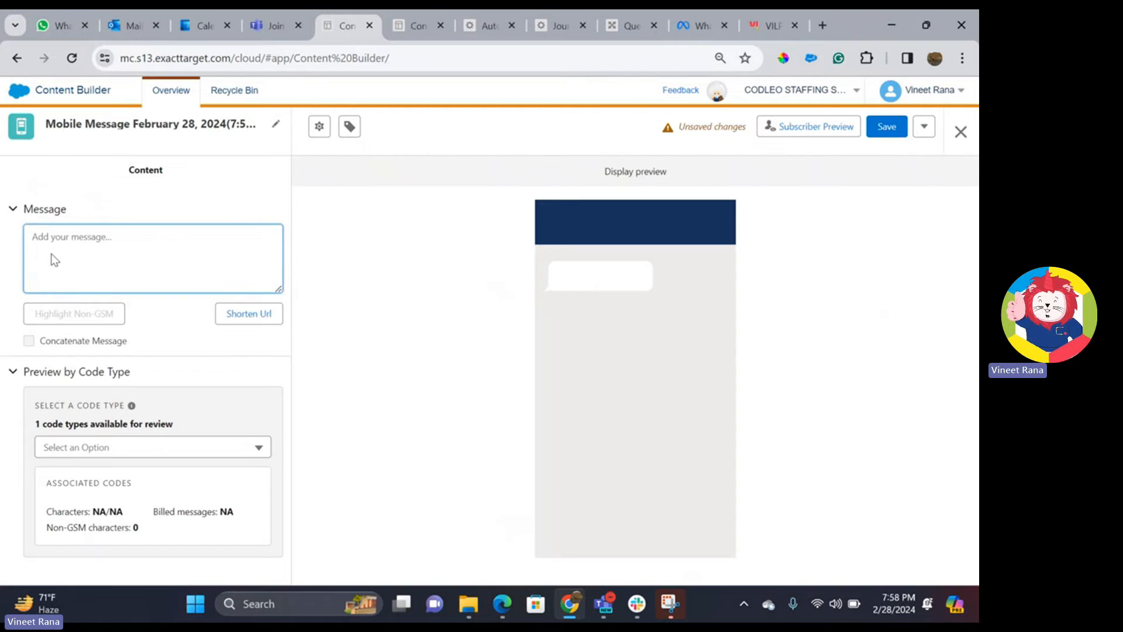
pyautogui.write('Hello ')
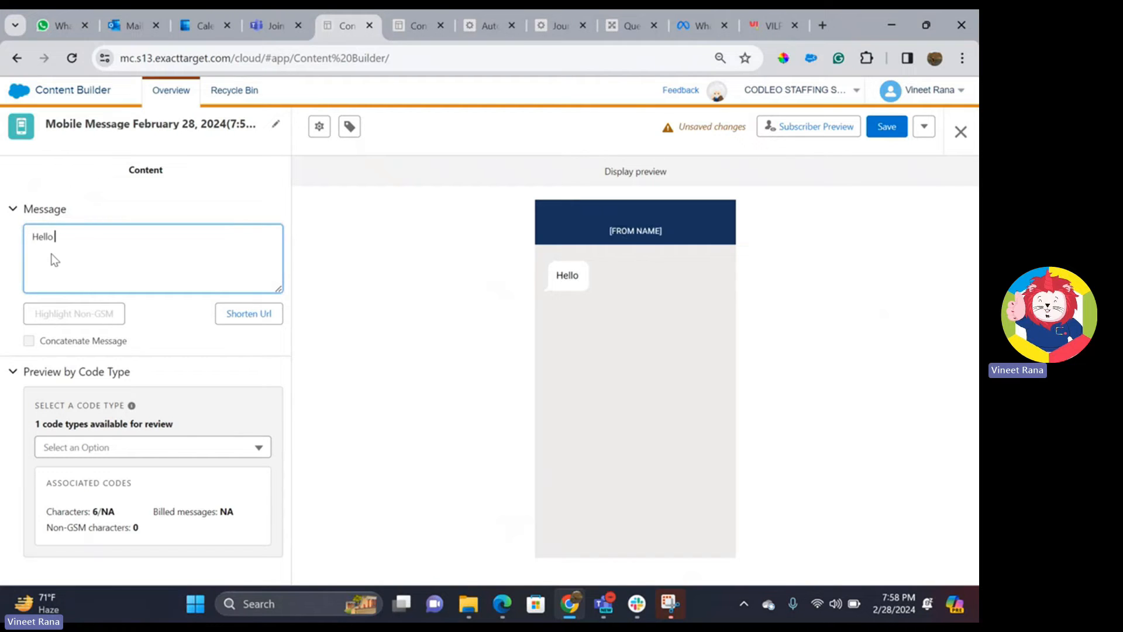
pyautogui.write('This ')
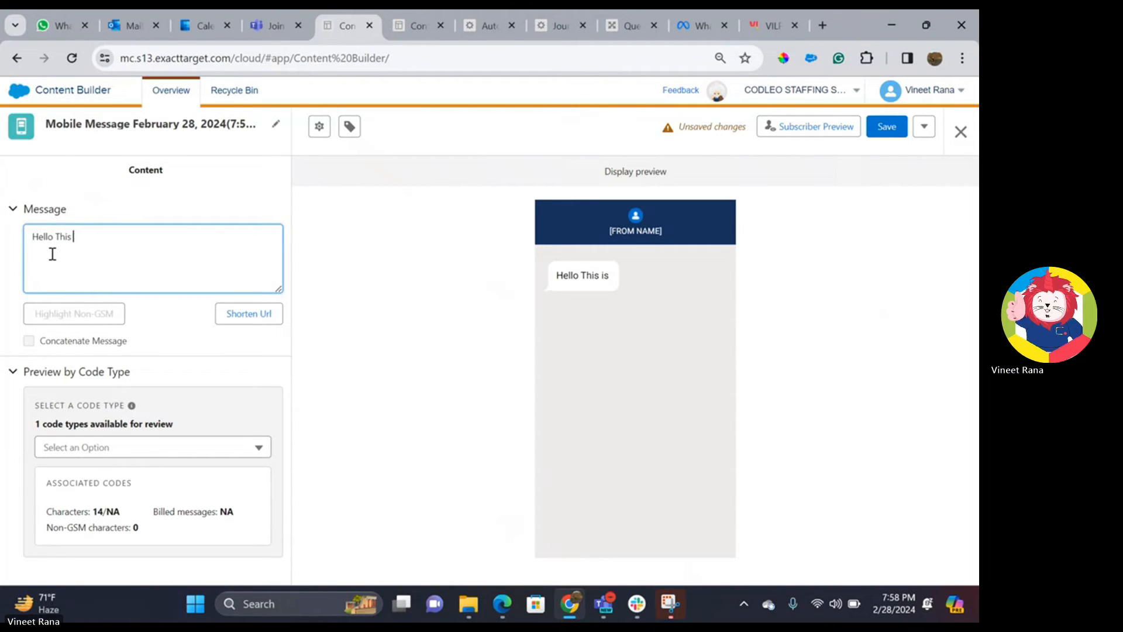
pyautogui.write('is form demo')
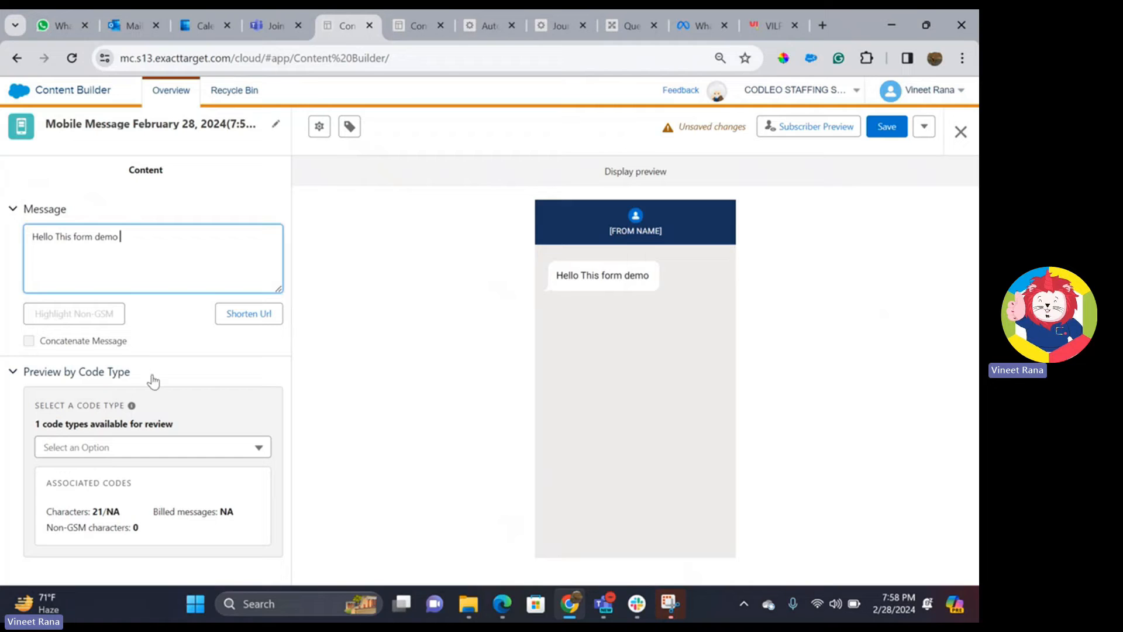
pyautogui.click(94, 449)
pyautogui.click(96, 478)
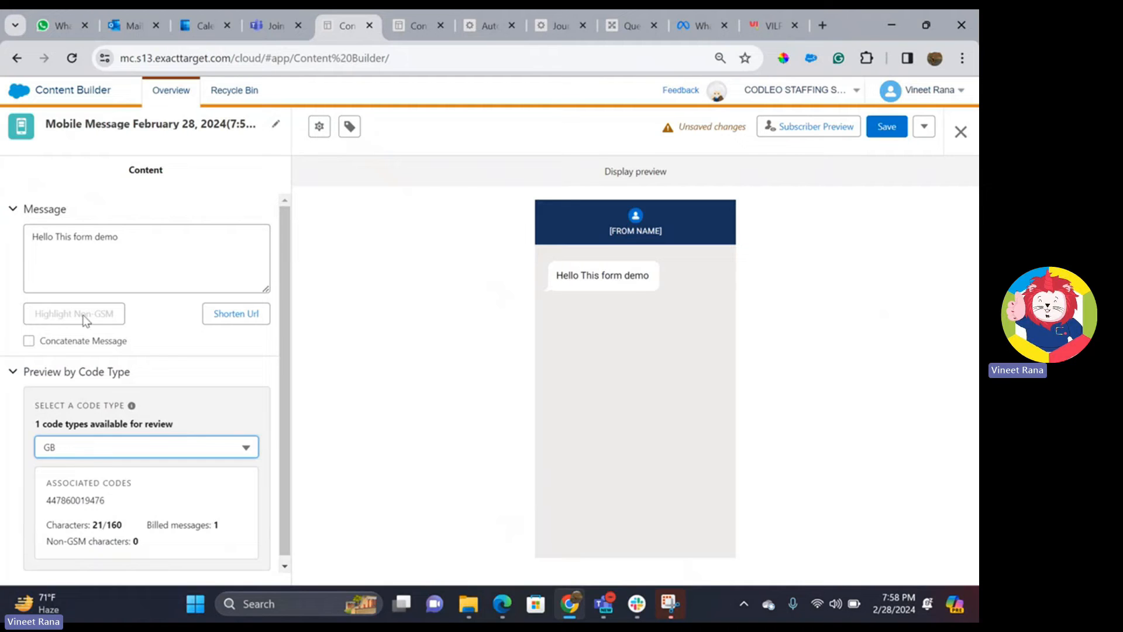
pyautogui.click(143, 237)
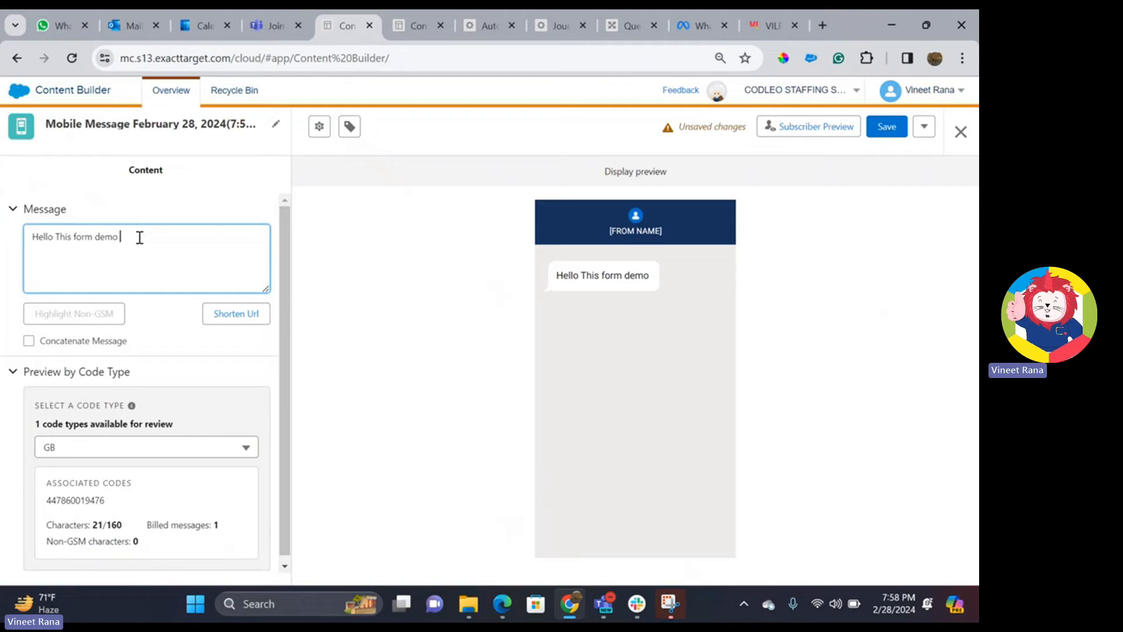
pyautogui.write('%%firstname')
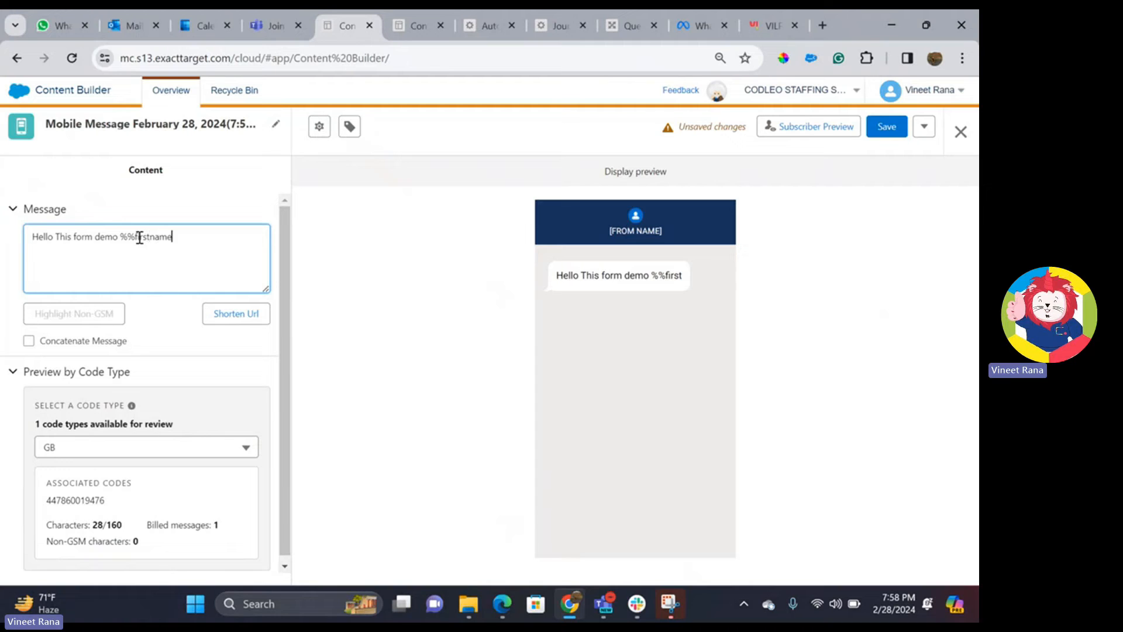
pyautogui.write('%%')
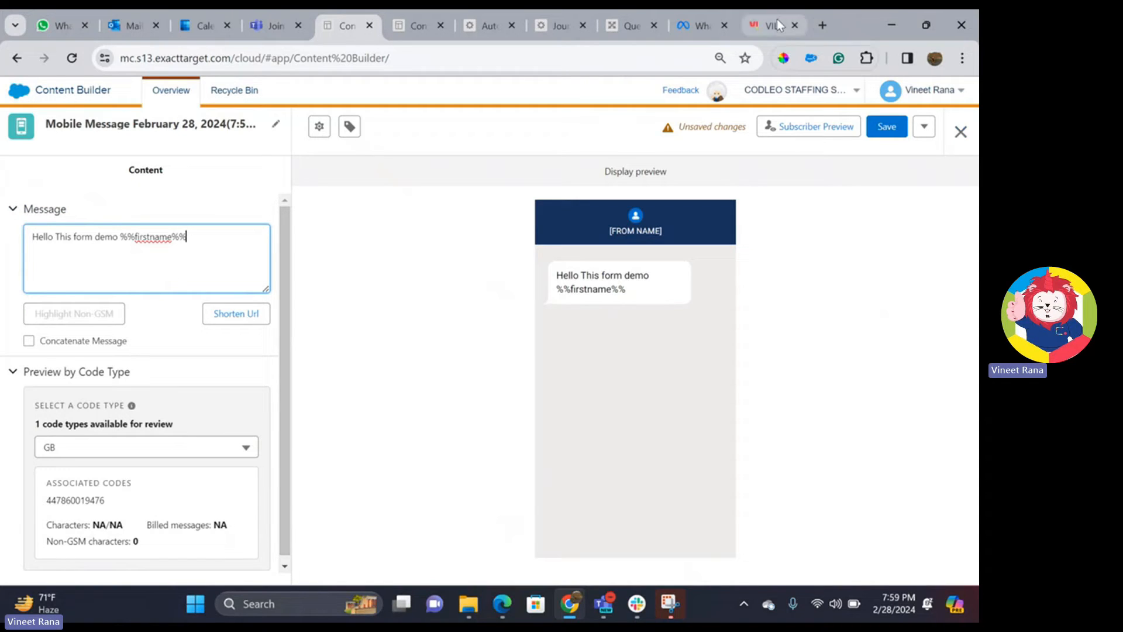
pyautogui.moveTo(775, 25)
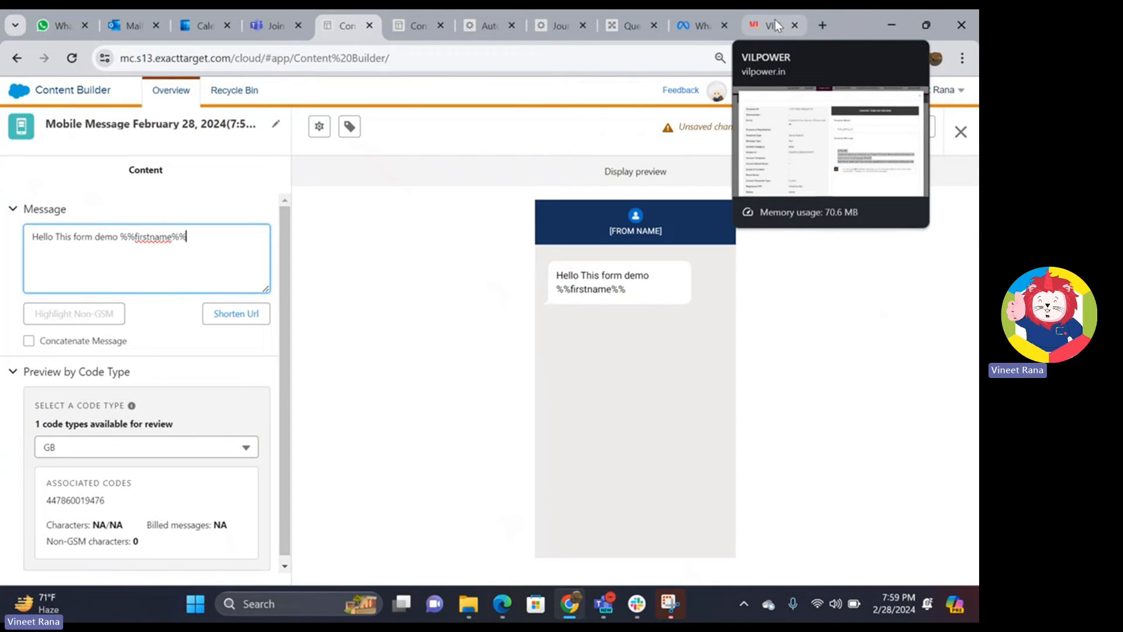
# - In the Vilpower portal, start adding a new content template
pyautogui.click(775, 22)
pyautogui.click(876, 114)
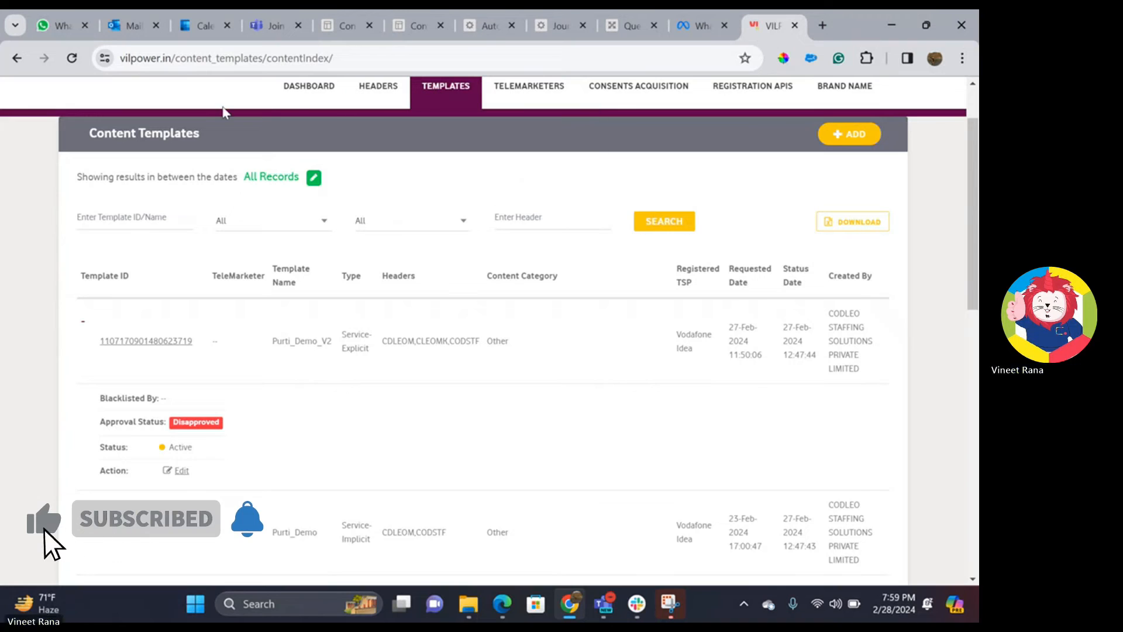
pyautogui.click(309, 95)
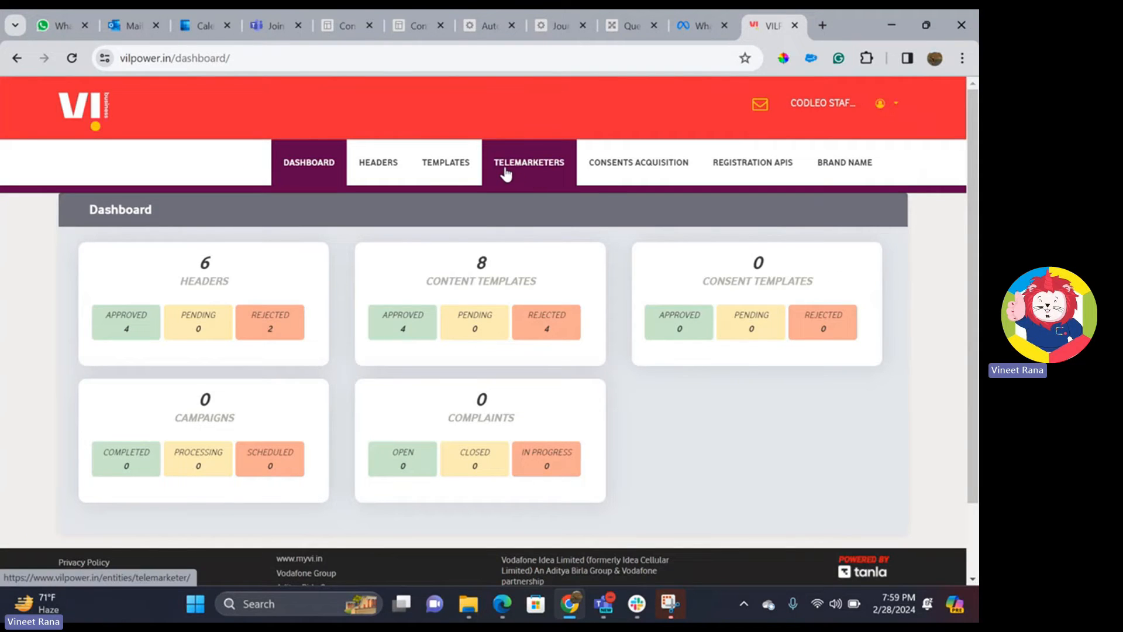
pyautogui.moveTo(446, 162)
pyautogui.click(458, 227)
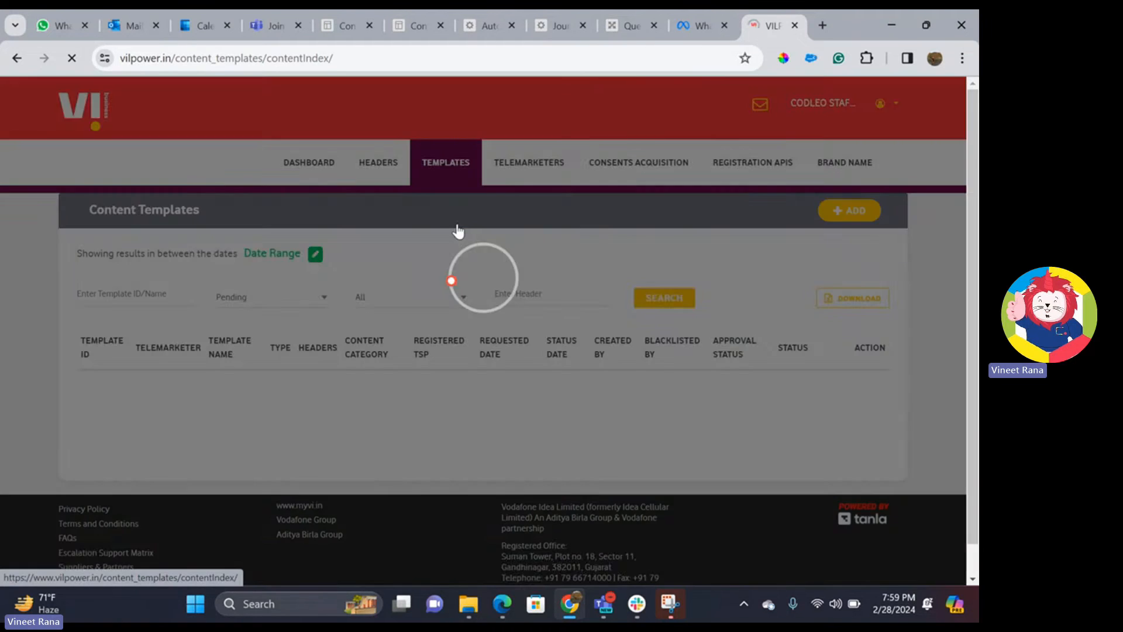
pyautogui.click(850, 213)
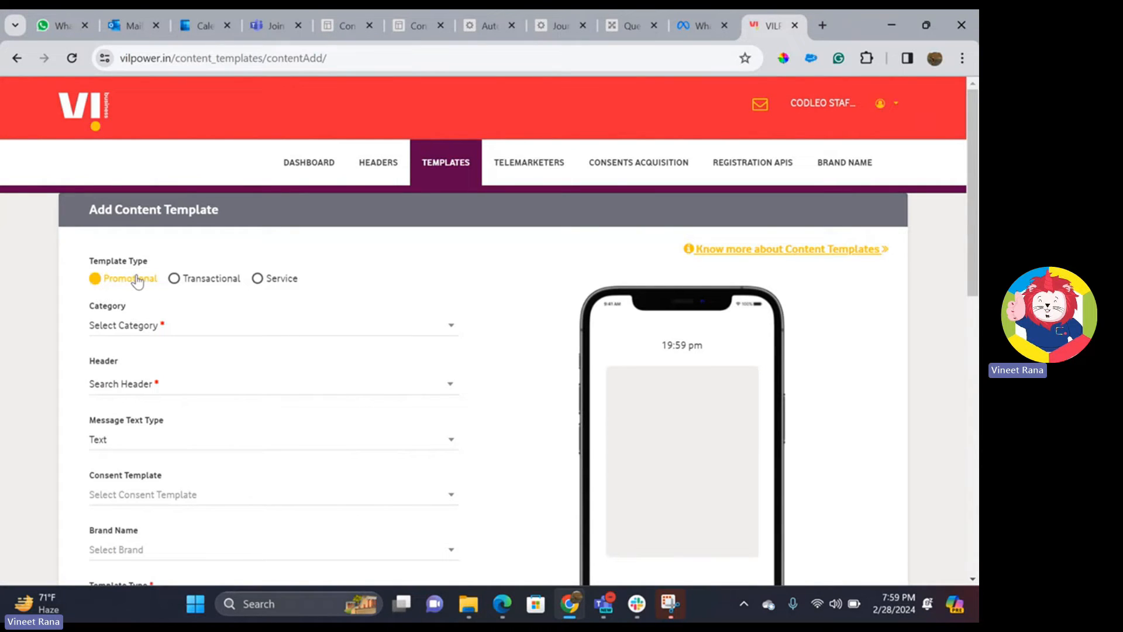
# - Set type Service, category Communication/Broadcasting/Entertainment/IT, header CODSTF, and Text message type
pyautogui.click(284, 285)
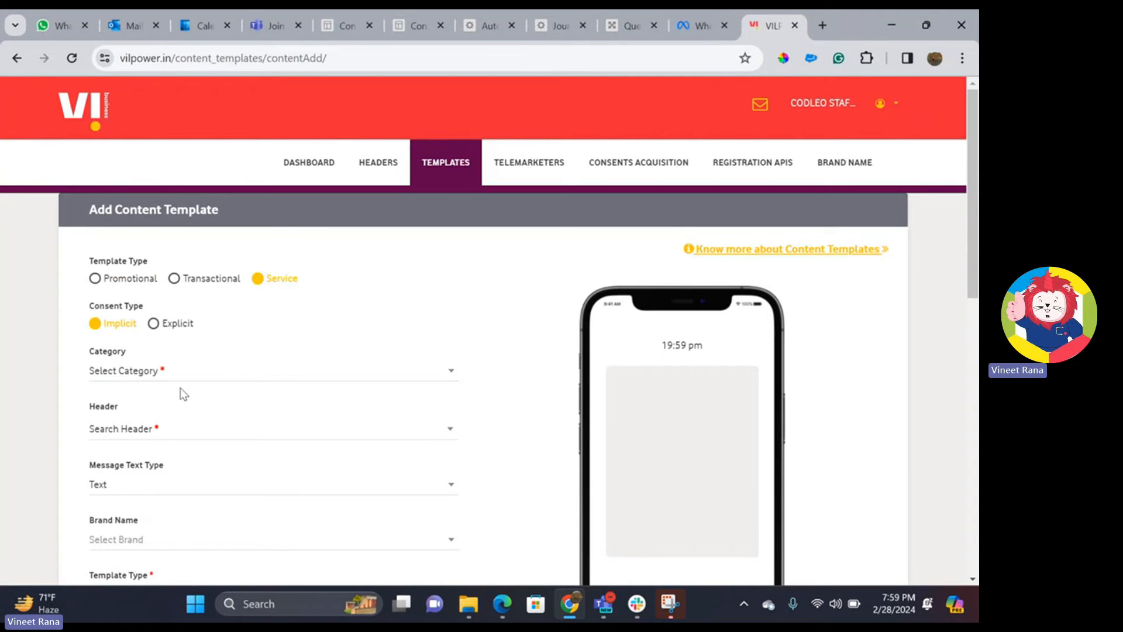
pyautogui.click(176, 372)
pyautogui.scroll(-2, 221, 427)
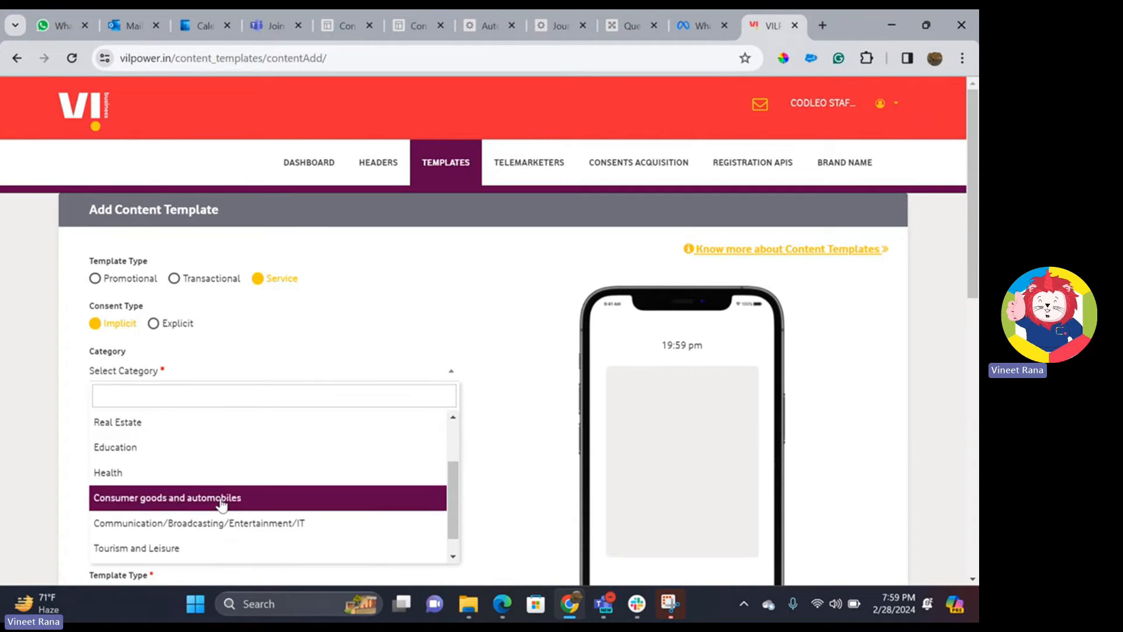
pyautogui.click(233, 524)
pyautogui.click(158, 437)
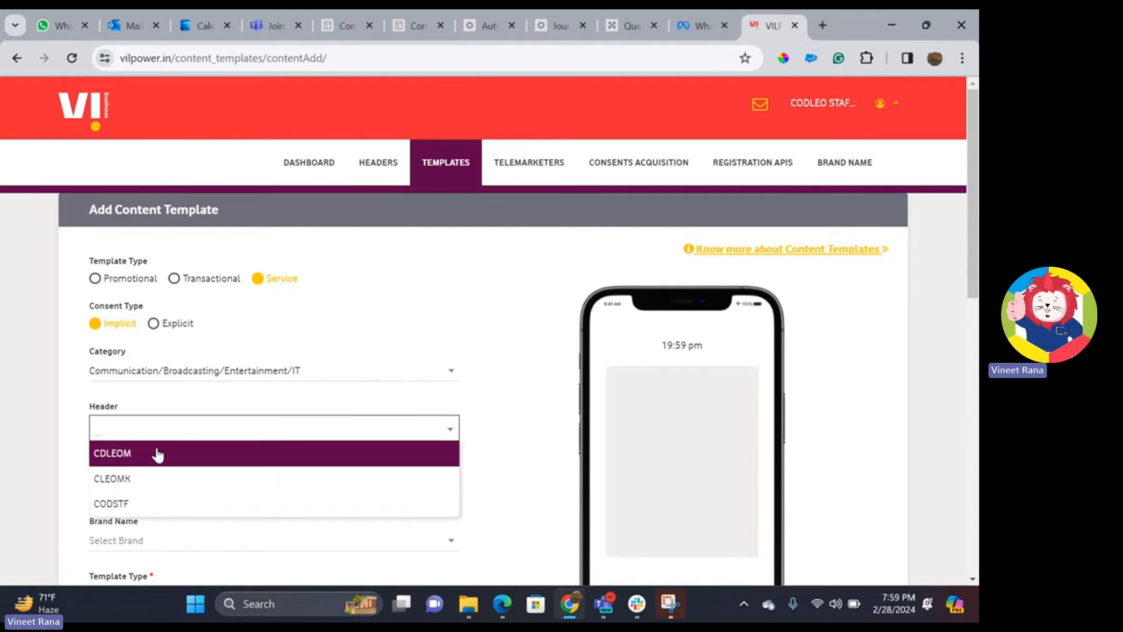
pyautogui.click(150, 515)
pyautogui.scroll(-1, 343, 384)
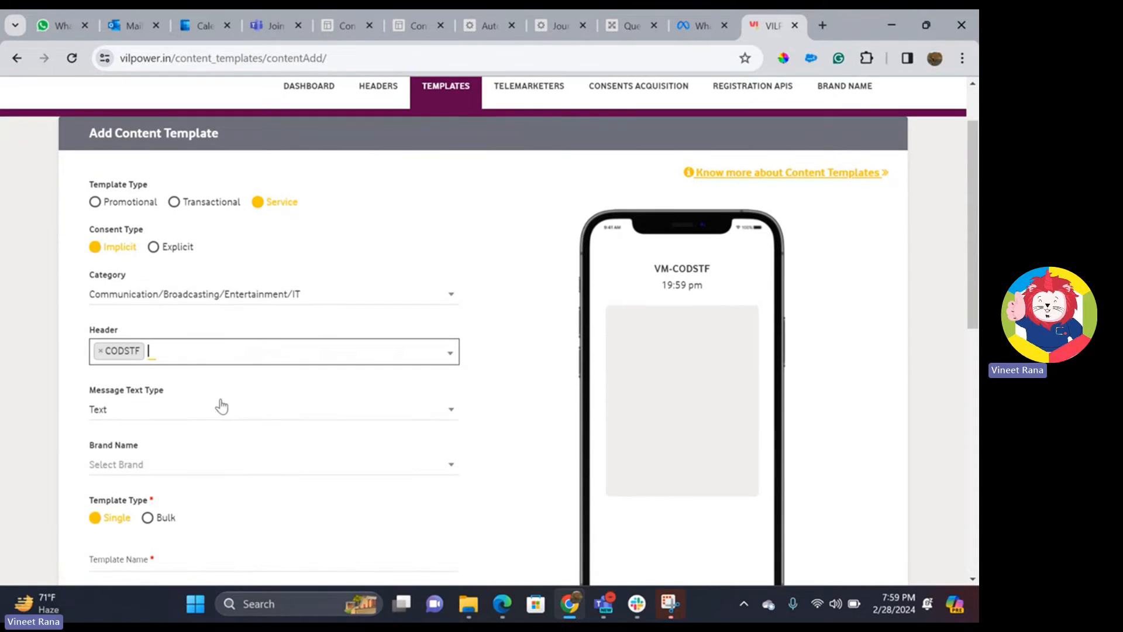
pyautogui.click(134, 417)
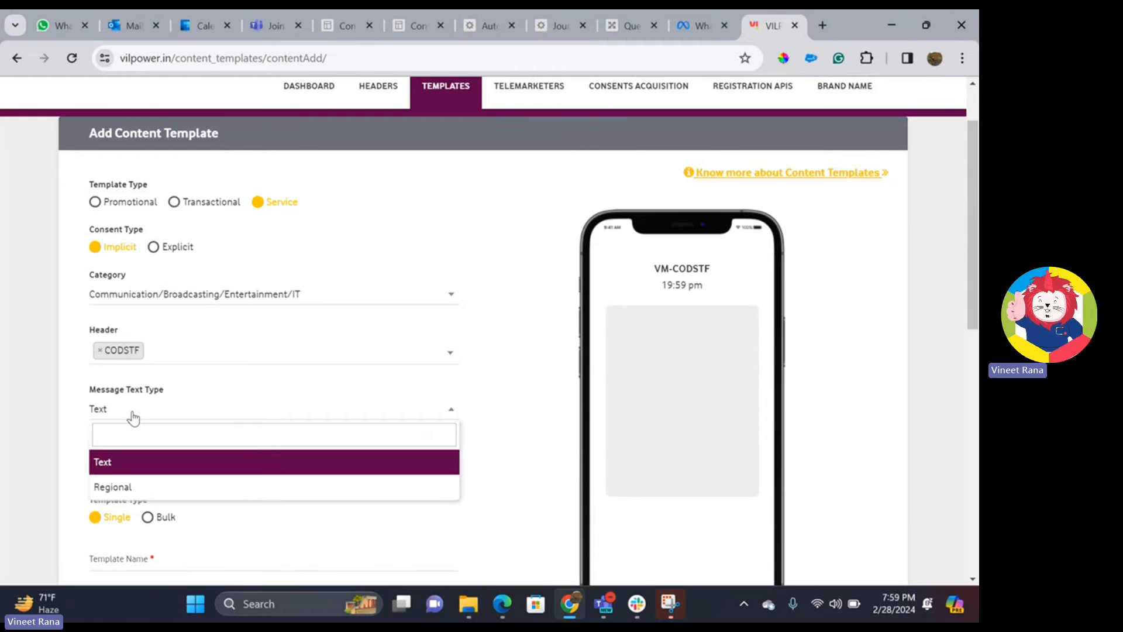
pyautogui.click(134, 465)
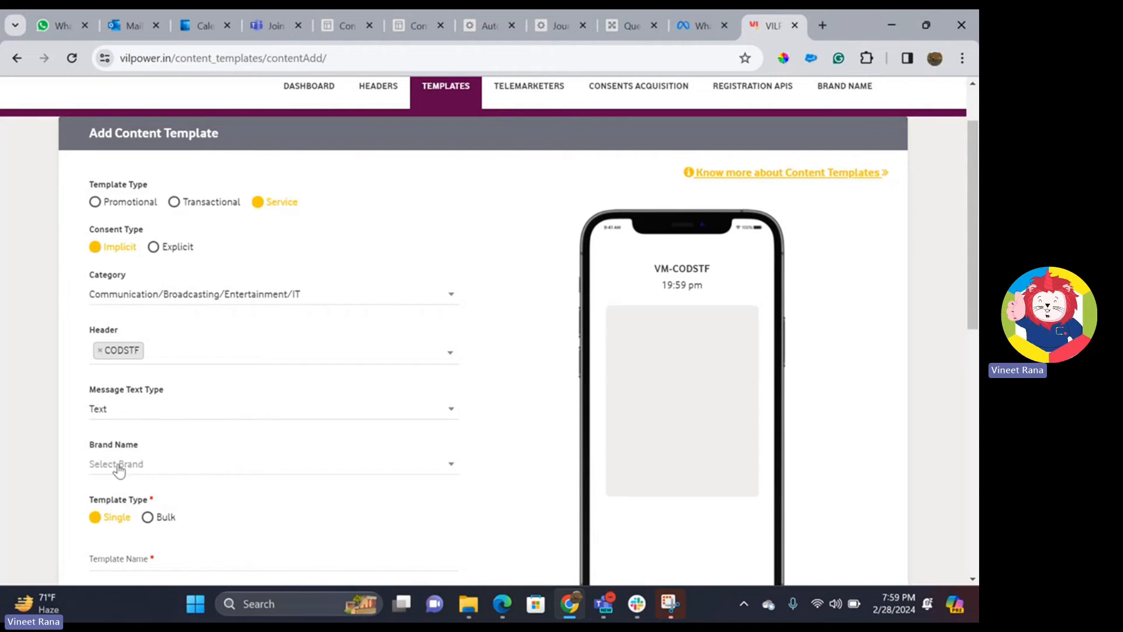
# - Name it DEMO0228, enter message 'Hello {#var#}, this is for a demo', and submit
pyautogui.scroll(-3, 217, 422)
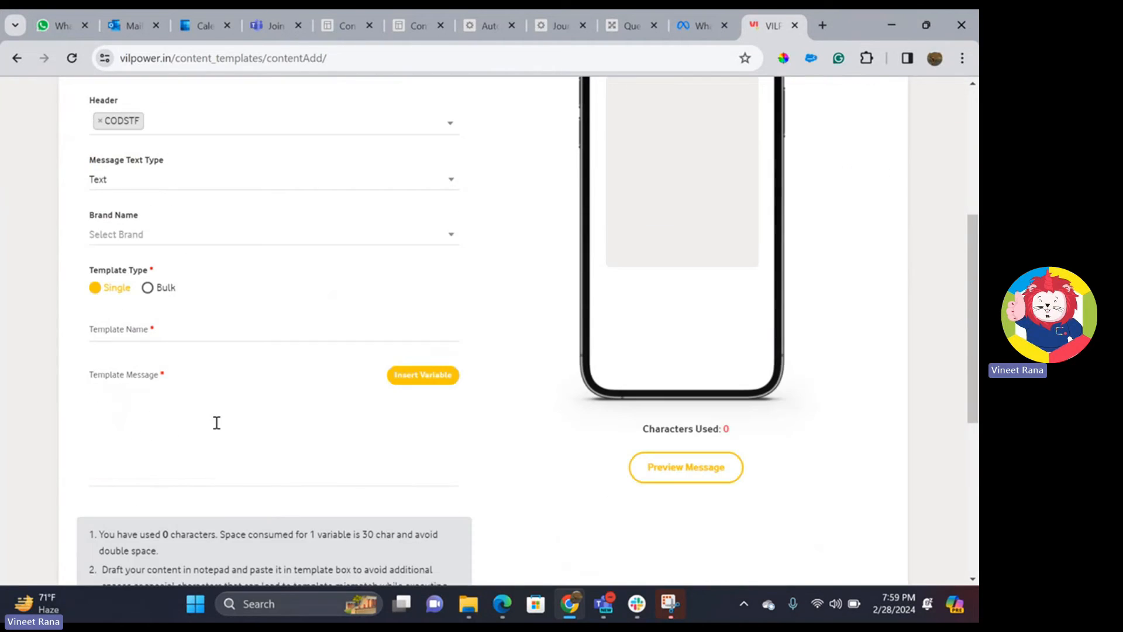
pyautogui.click(124, 328)
pyautogui.write('DEMO1')
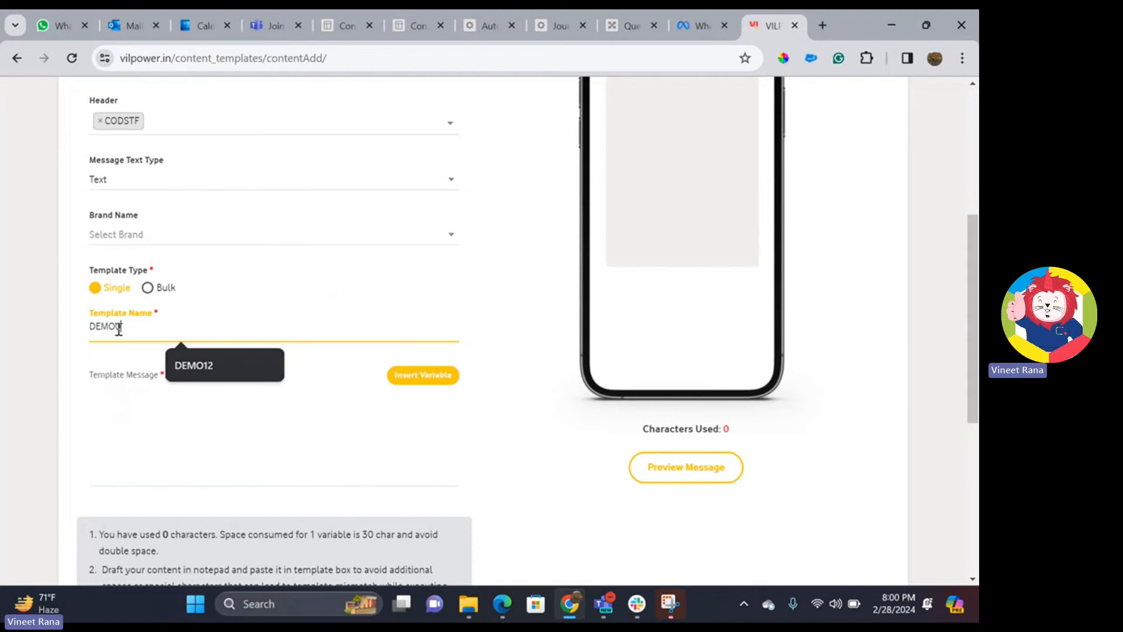
pyautogui.write('228')
pyautogui.click(230, 428)
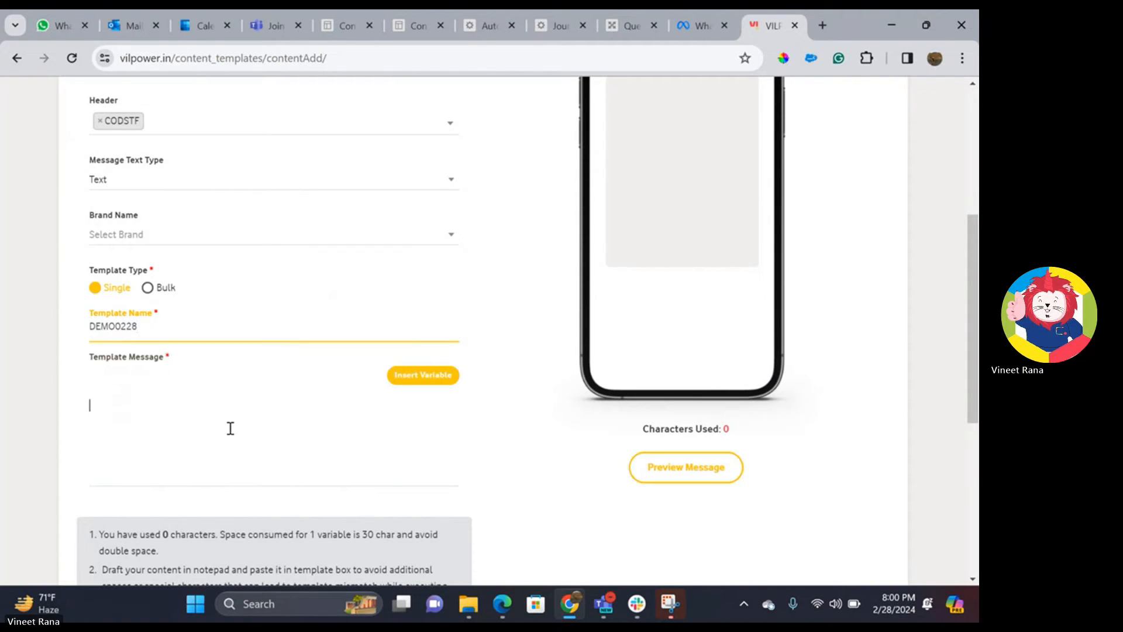
pyautogui.write('Hello This')
pyautogui.press('BackSpace')
pyautogui.press('BackSpace')
pyautogui.press('BackSpace')
pyautogui.press('BackSpace')
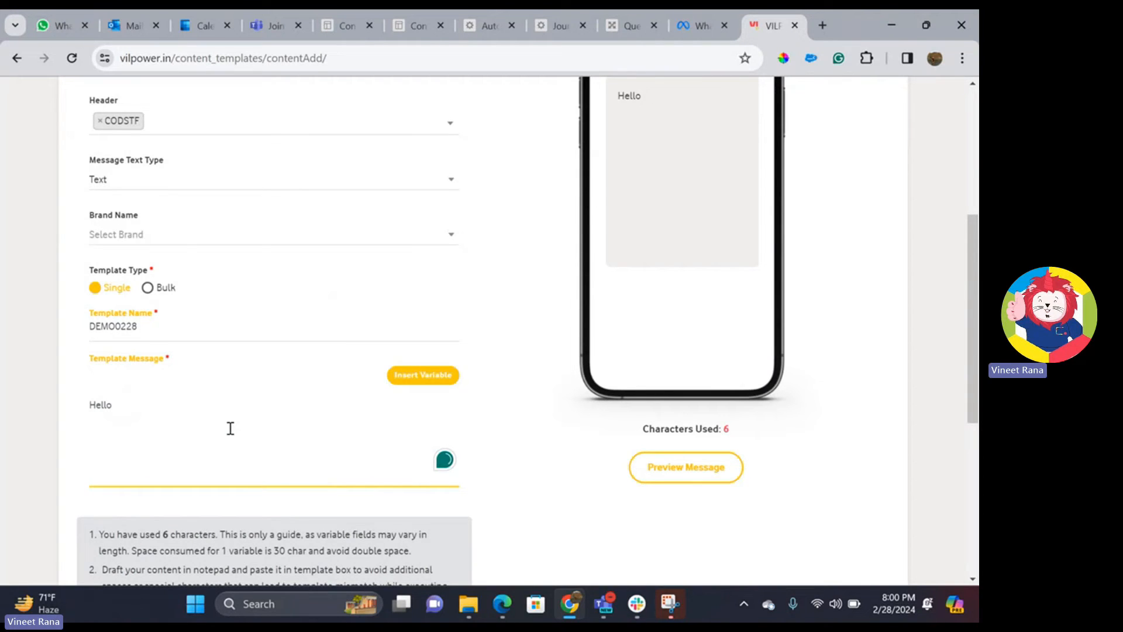
pyautogui.click(418, 379)
pyautogui.write(', this is for a deo')
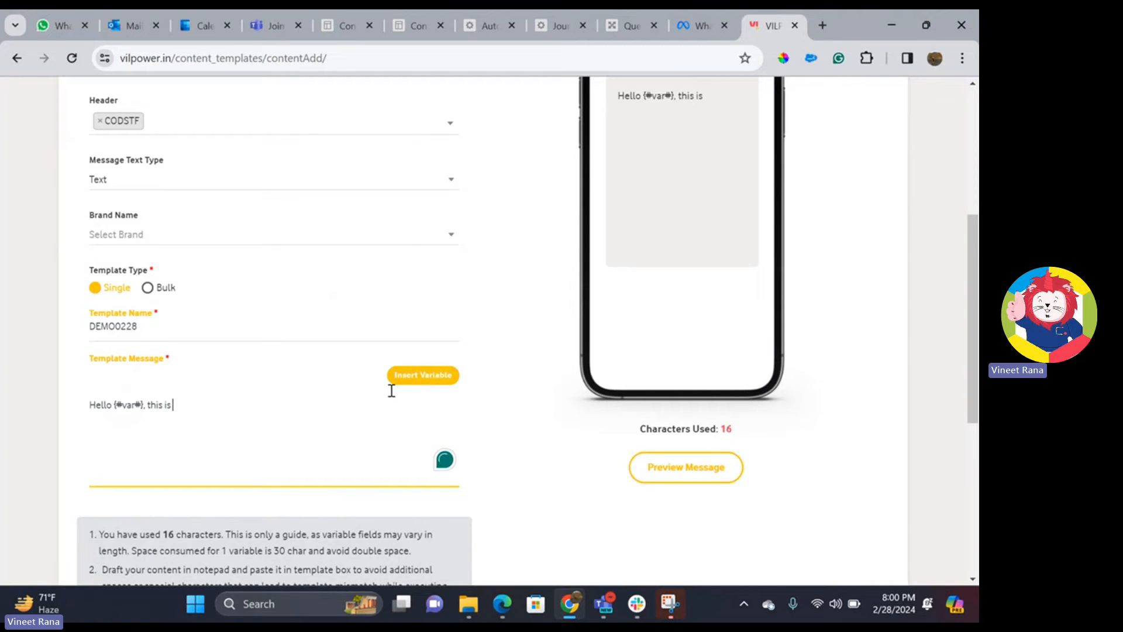
pyautogui.press('BackSpace')
pyautogui.write('mo')
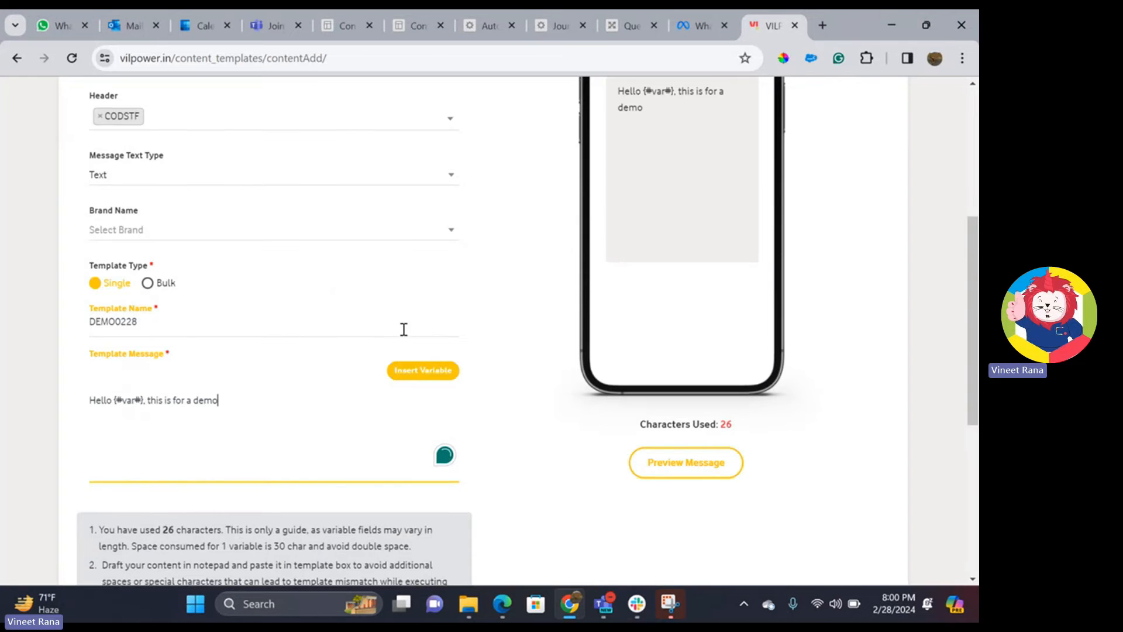
pyautogui.scroll(-6, 402, 326)
pyautogui.click(178, 402)
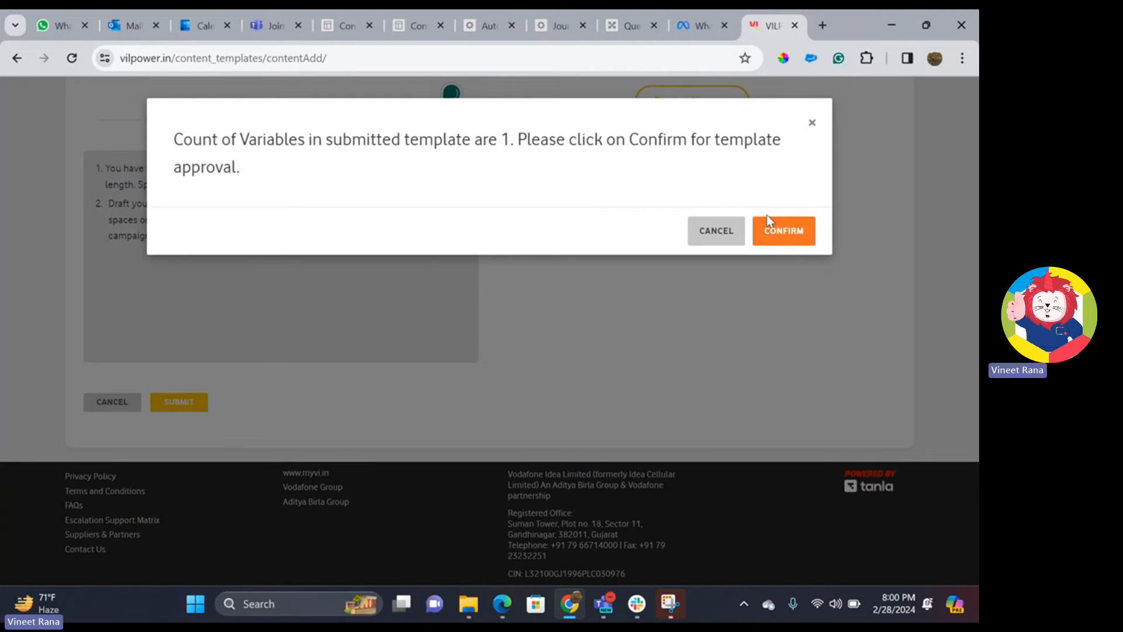
# - Confirm the DEMO0228 submission and copy its template message from the details popup
pyautogui.click(769, 233)
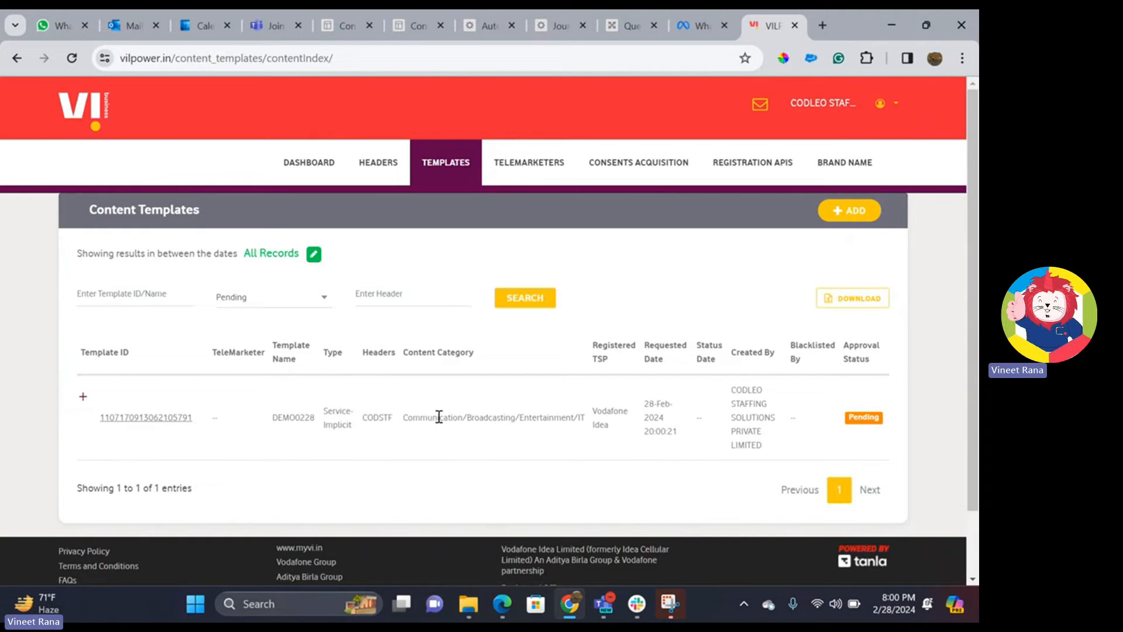
pyautogui.click(336, 27)
pyautogui.moveTo(206, 236); pyautogui.dragTo(12, 260)
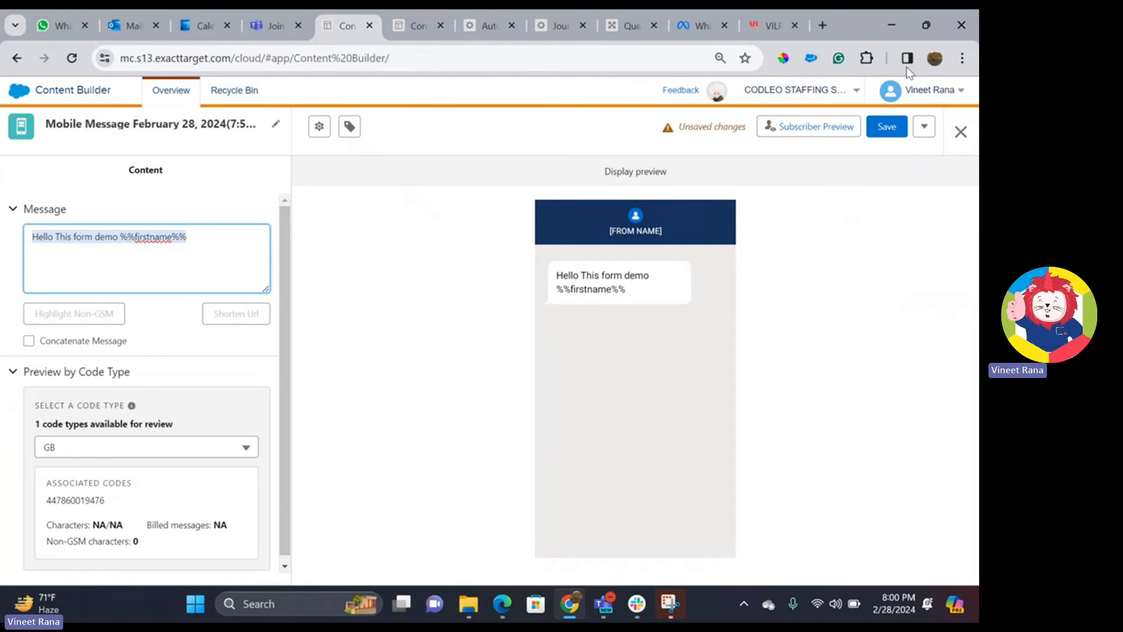
pyautogui.click(770, 32)
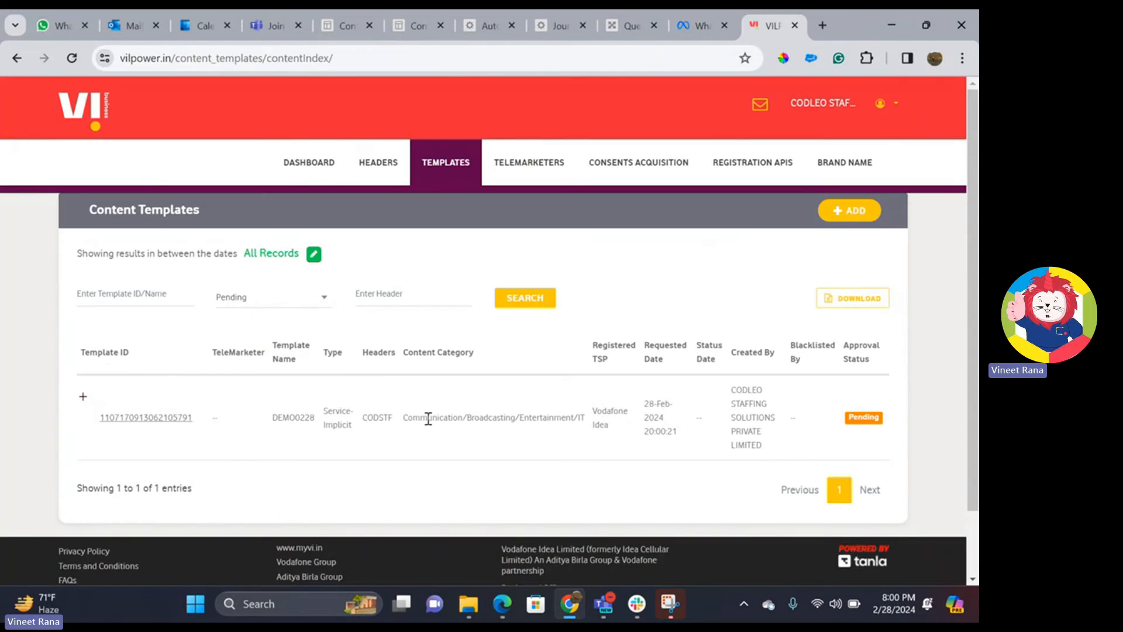
pyautogui.click(161, 421)
pyautogui.moveTo(658, 365); pyautogui.dragTo(500, 368)
pyautogui.hotkey('ctrl', 'c')
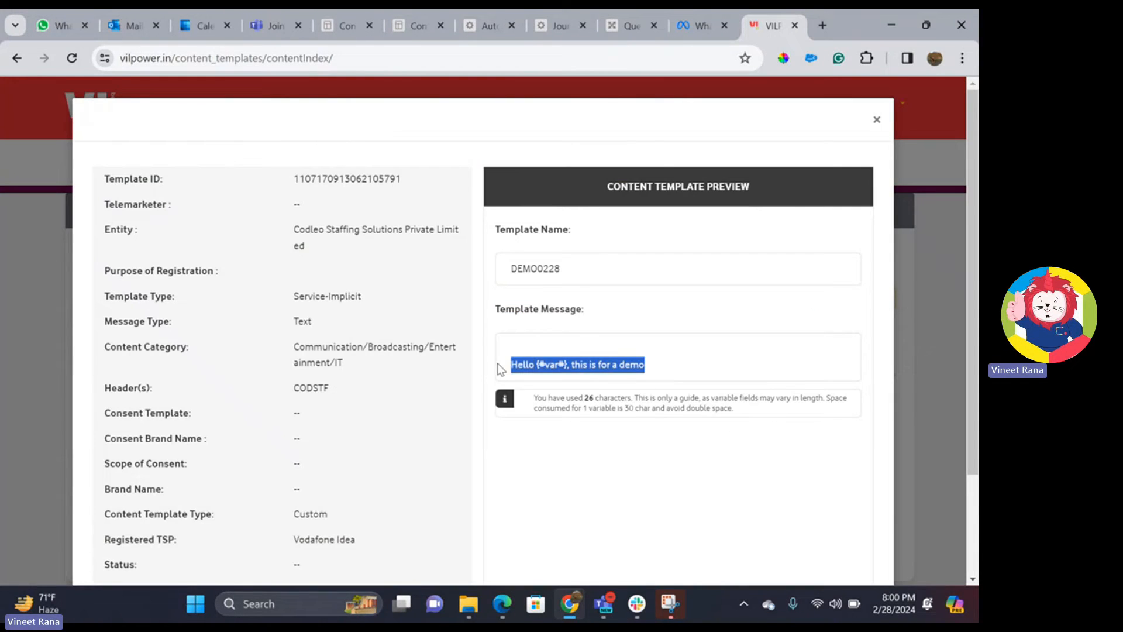
pyautogui.click(340, 32)
# - Paste the template message into the SMS, replacing {#var#} with %%firstname%%
pyautogui.doubleClick(191, 238)
pyautogui.hotkey('ctrl', 'a')
pyautogui.hotkey('ctrl', 'v')
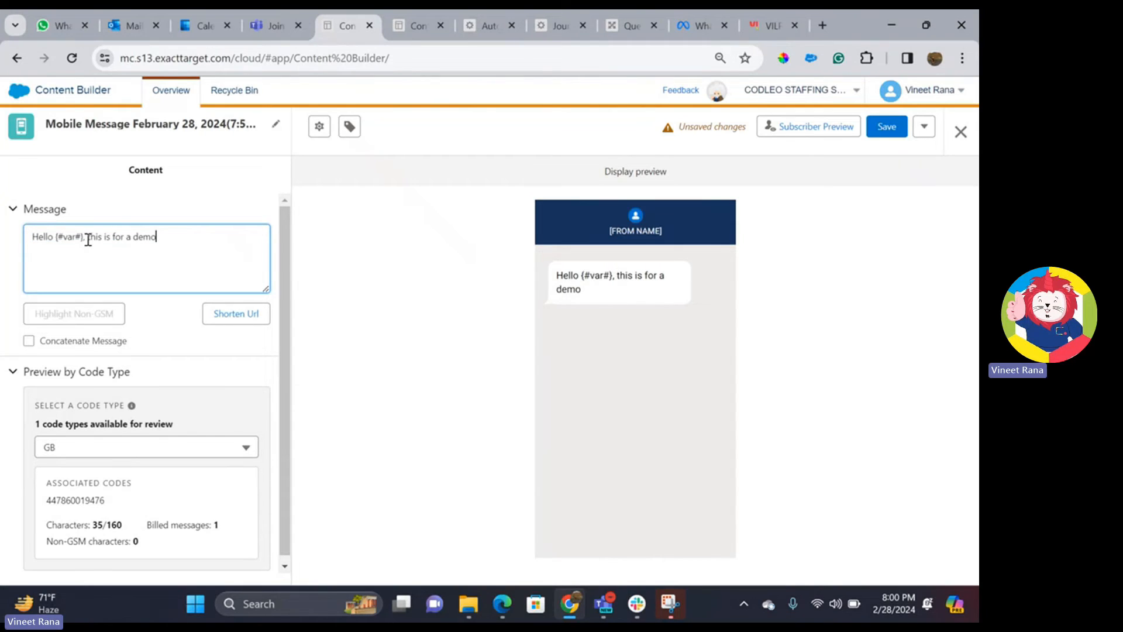
pyautogui.moveTo(85, 238); pyautogui.dragTo(57, 240)
pyautogui.write('%%first')
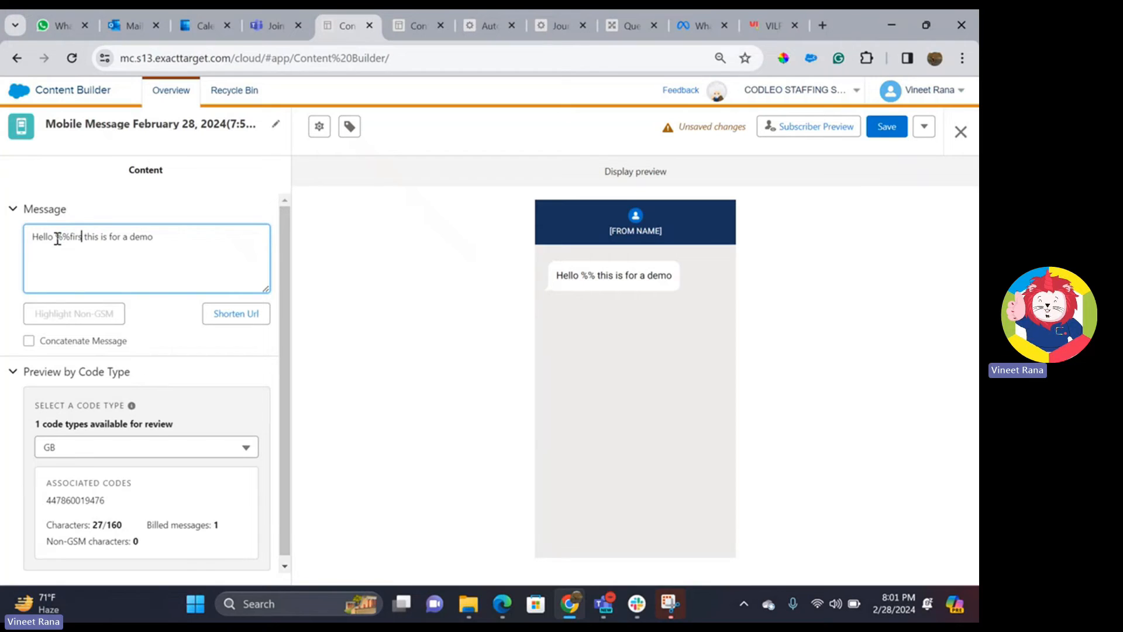
pyautogui.write('name%%')
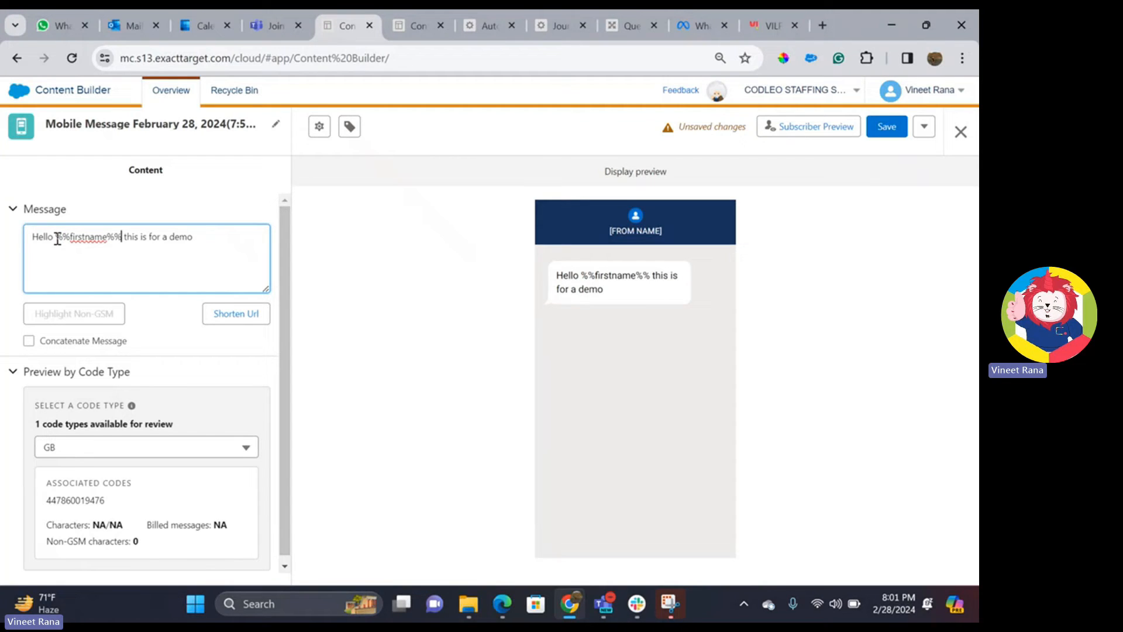
# - Save the SMS message and close the editor
pyautogui.scroll(-1, 170, 384)
pyautogui.click(901, 127)
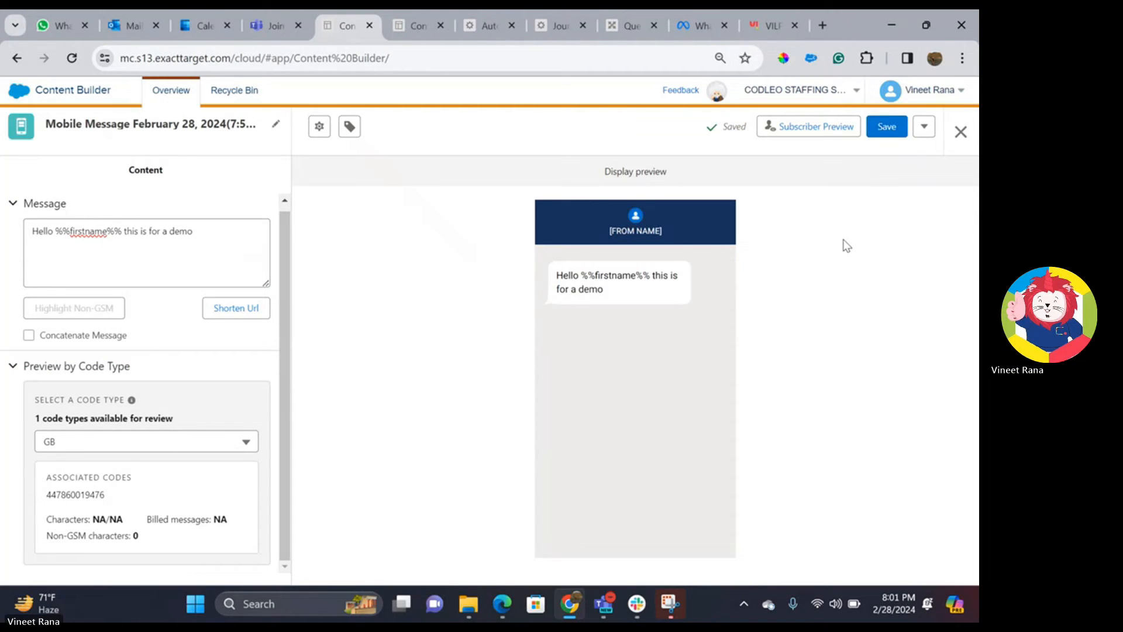
pyautogui.click(880, 131)
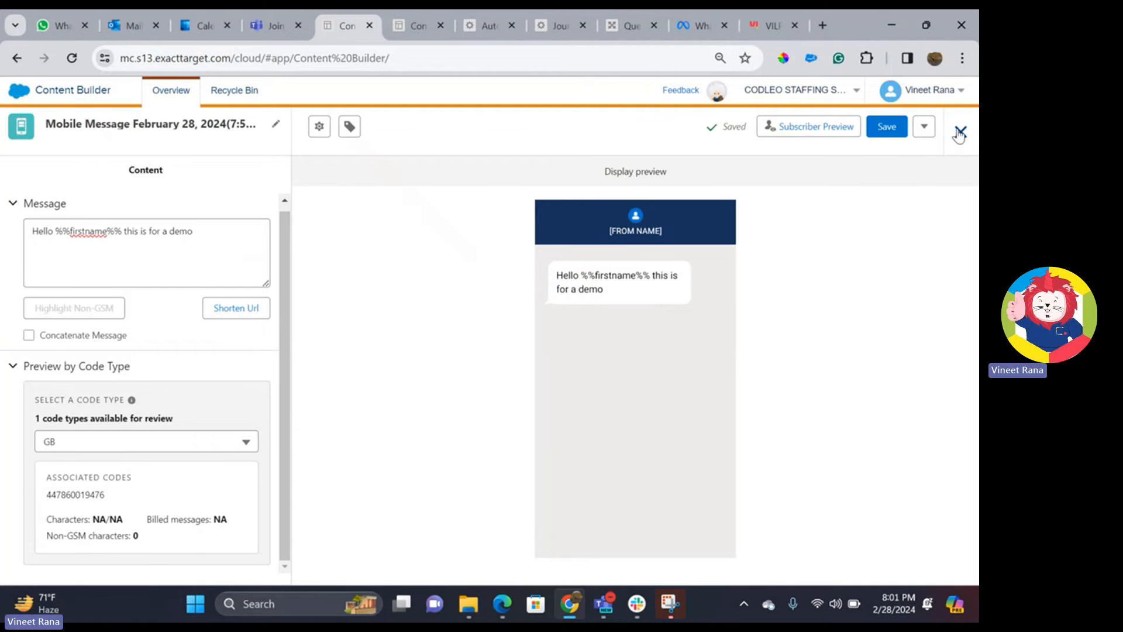
pyautogui.click(959, 133)
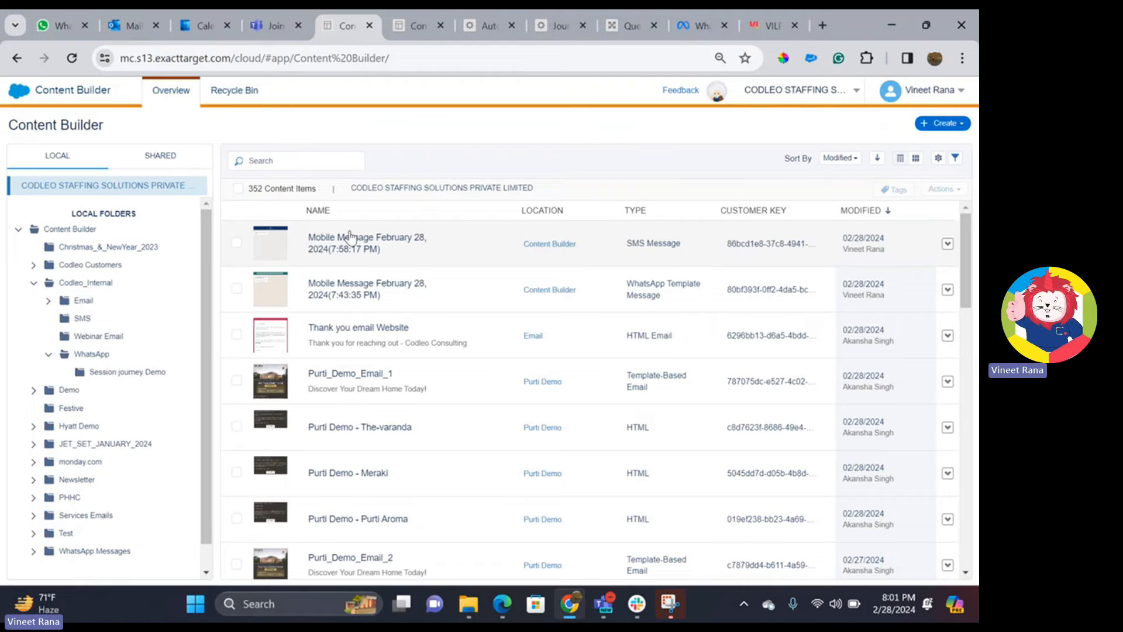
pyautogui.click(943, 123)
# - Create a WhatsApp Template Message from Content Builder's Chat Messaging options
pyautogui.moveTo(923, 272)
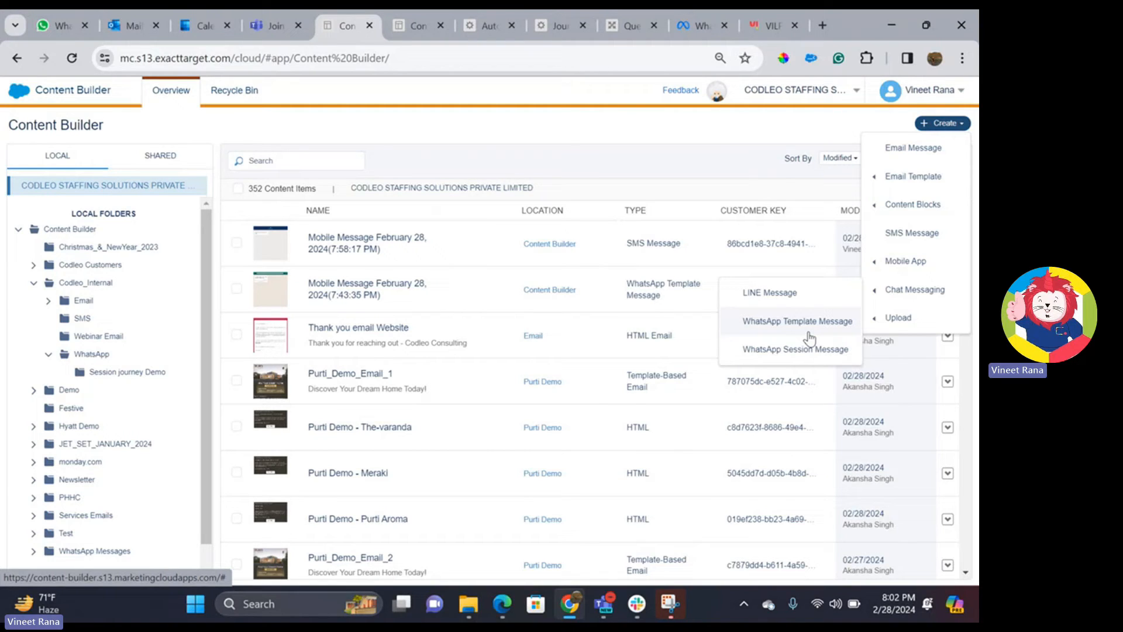
pyautogui.click(808, 336)
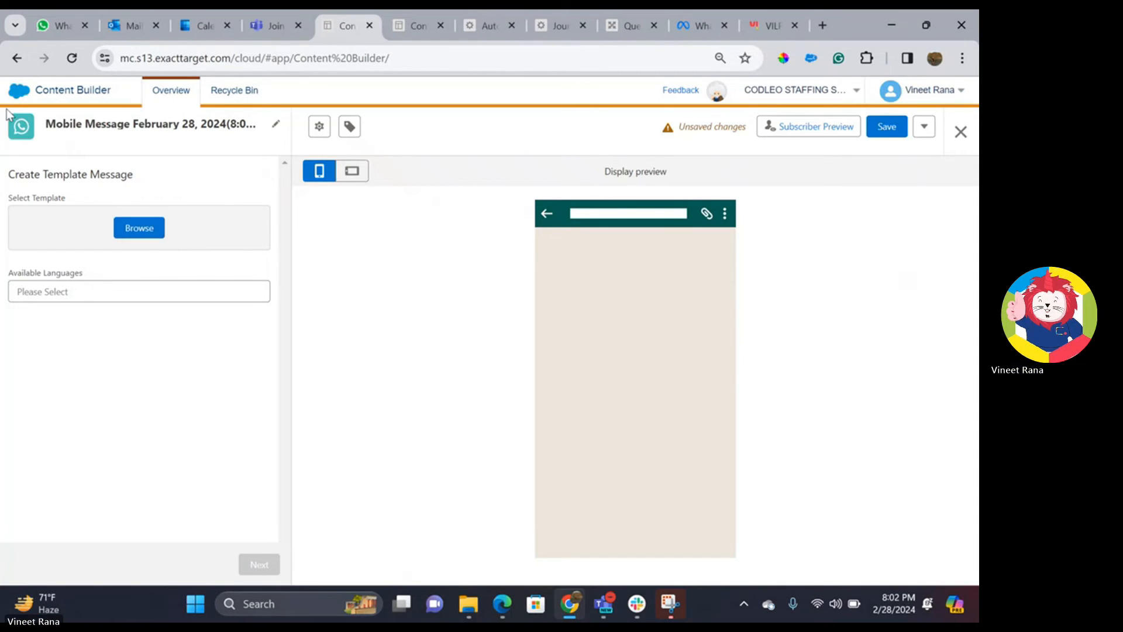
# - Open Mobile Studio's WhatsApp page in a new tab and show the connected account's actions
pyautogui.moveTo(11, 100)
pyautogui.moveTo(19, 151)
pyautogui.moveTo(99, 164)
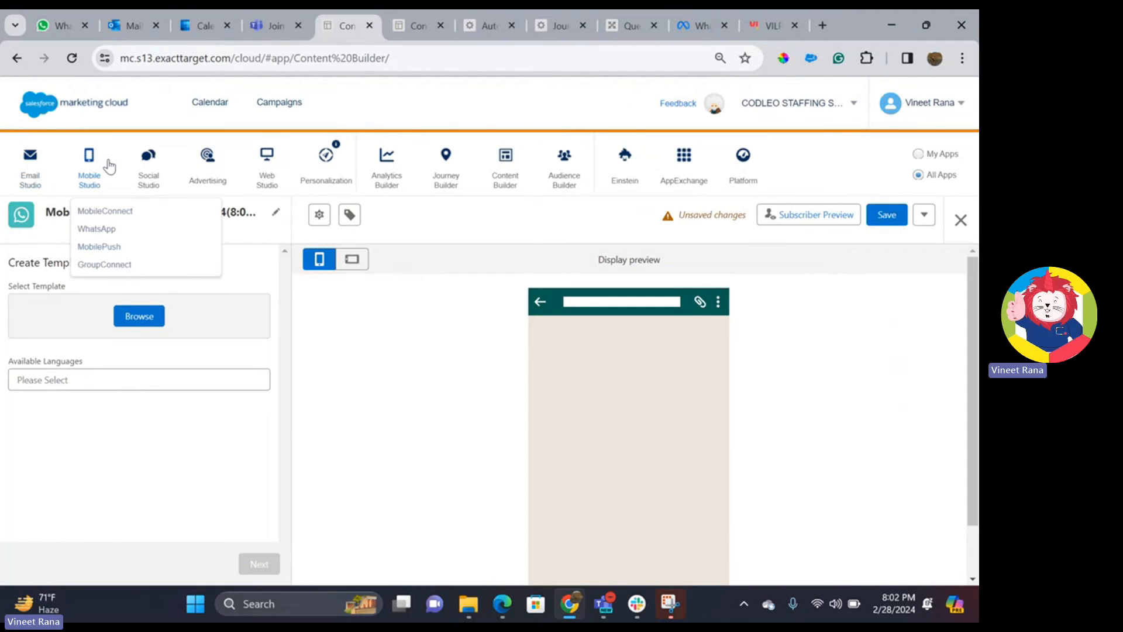
pyautogui.rightClick(123, 228)
pyautogui.click(146, 240)
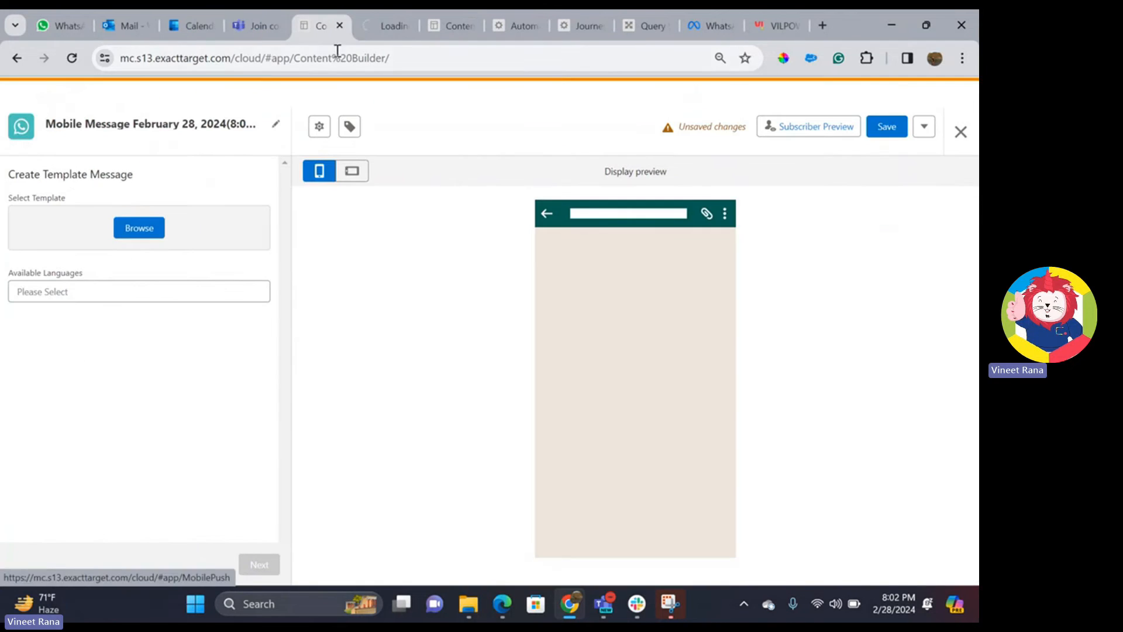
pyautogui.click(365, 30)
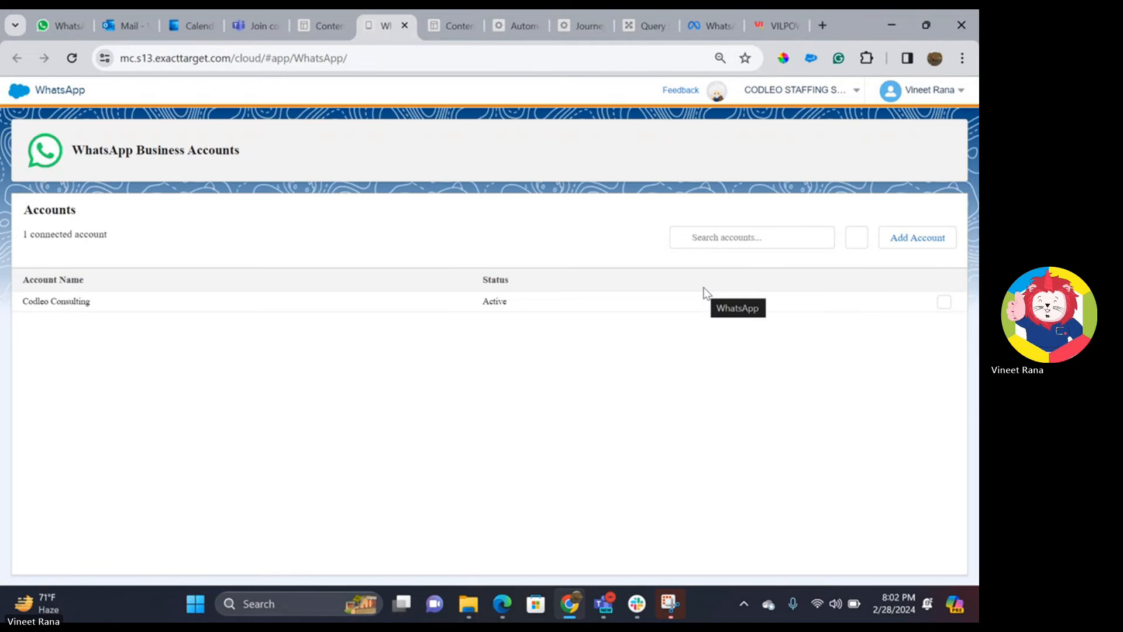
pyautogui.click(945, 304)
# - Open the WhatsApp account's message templates and start a new Marketing template
pyautogui.click(901, 379)
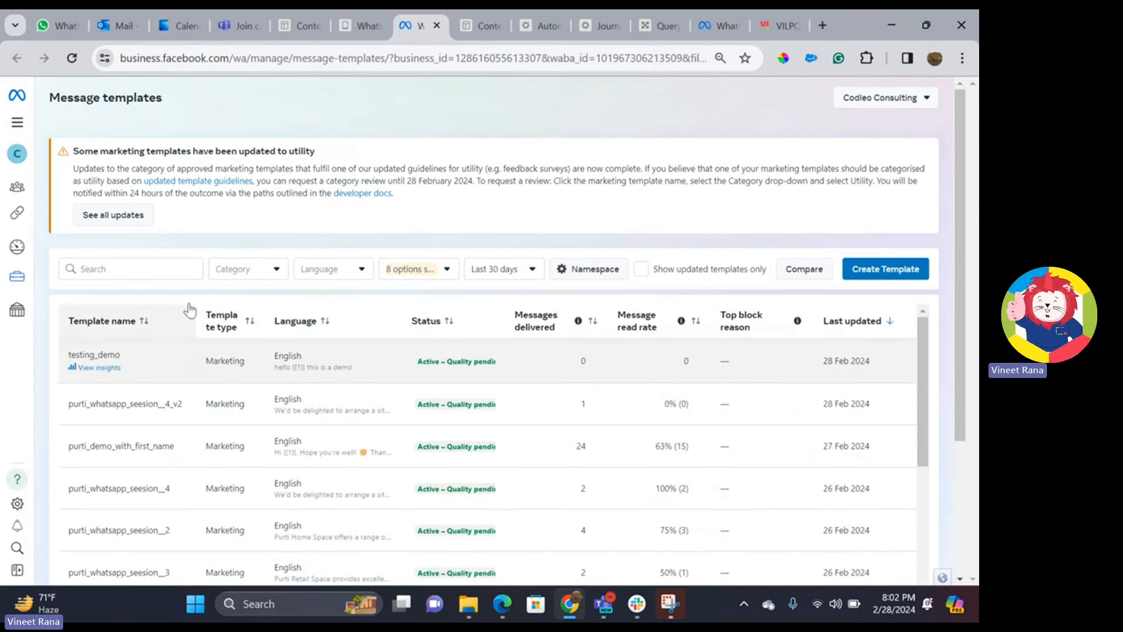
pyautogui.click(891, 283)
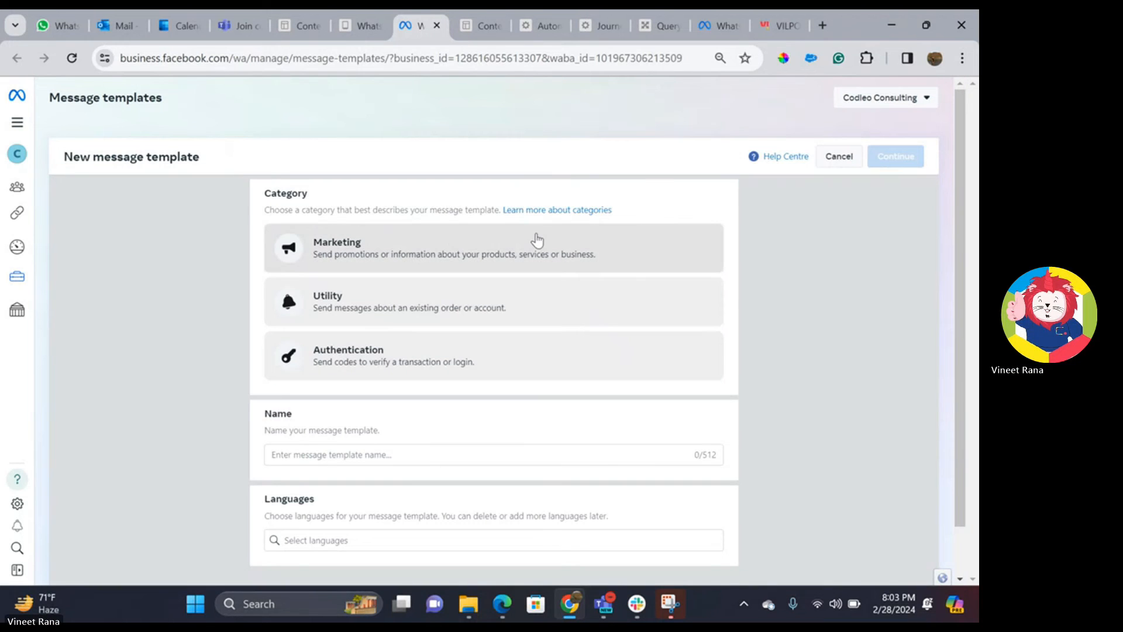
pyautogui.click(454, 245)
# - Make a Marketing > Custom template named demo0228 in English and continue to its content
pyautogui.click(294, 289)
pyautogui.scroll(-2, 441, 326)
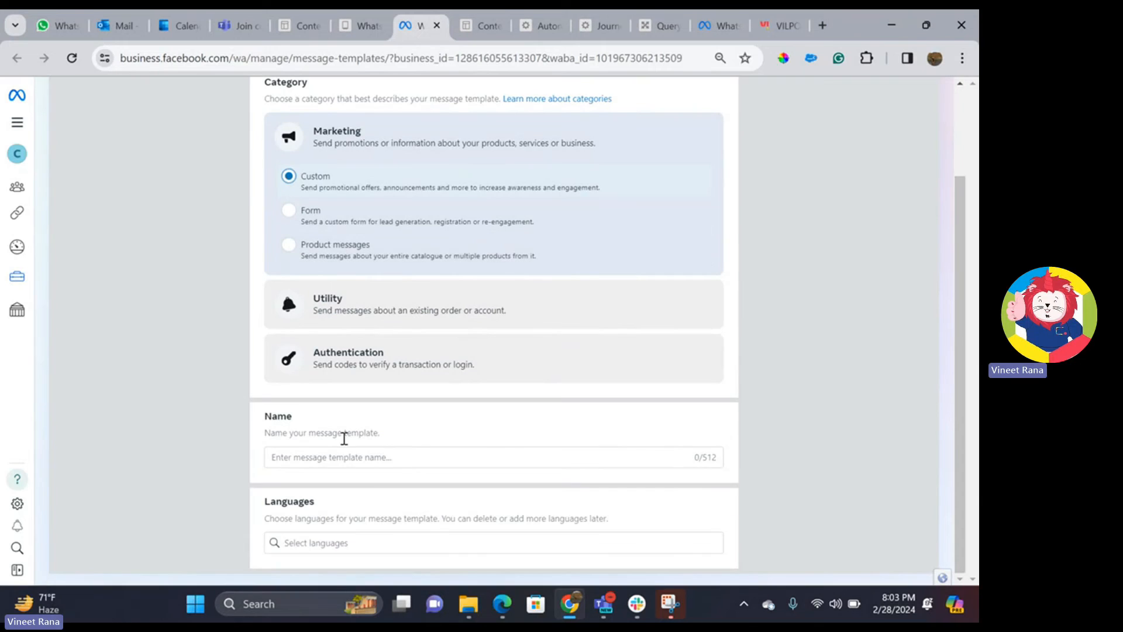
pyautogui.click(344, 454)
pyautogui.write('demo')
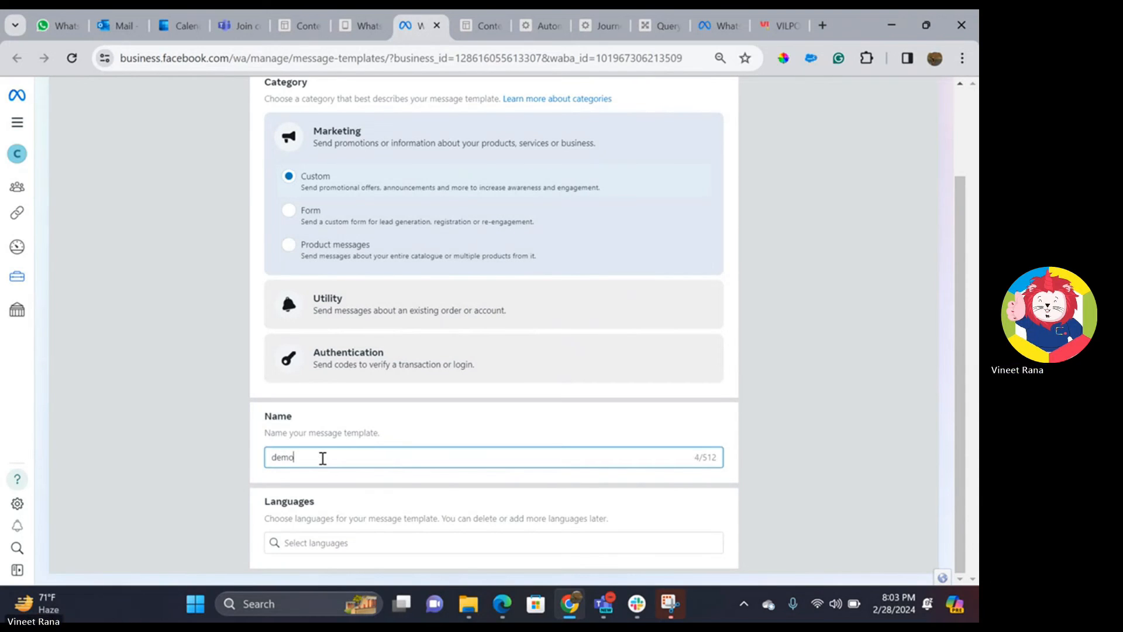
pyautogui.write('0228')
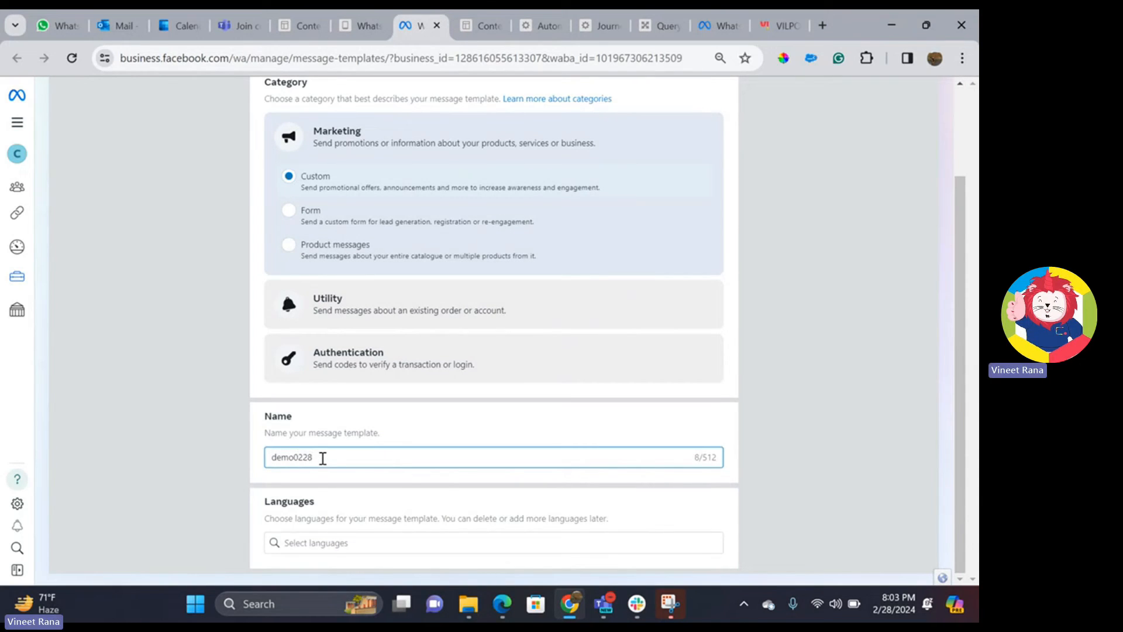
pyautogui.click(298, 540)
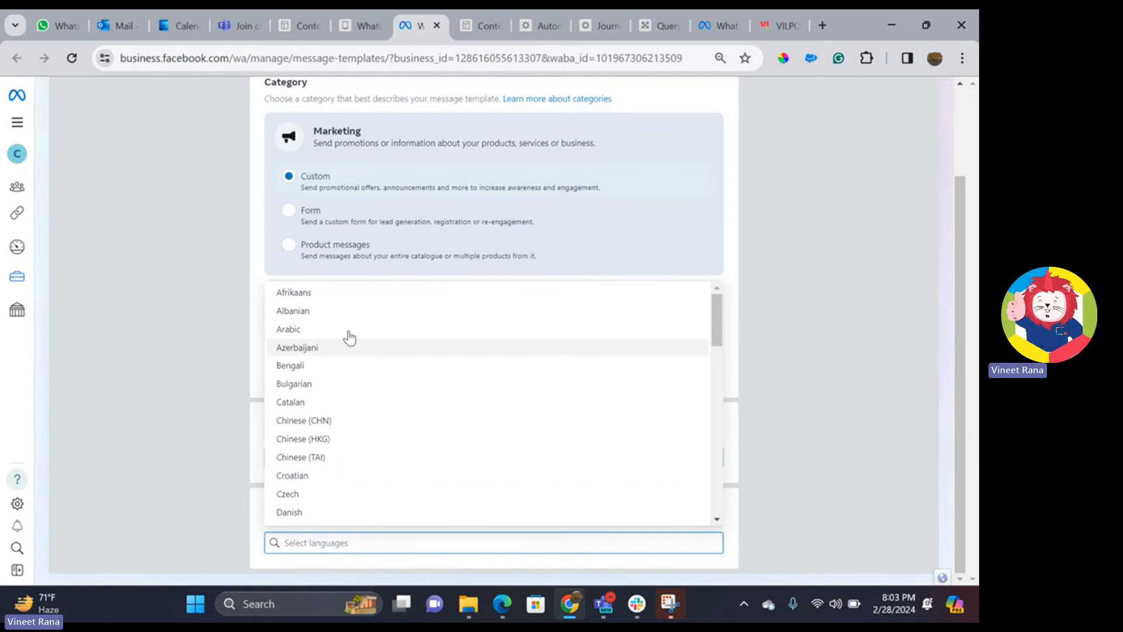
pyautogui.write('eng')
pyautogui.click(342, 475)
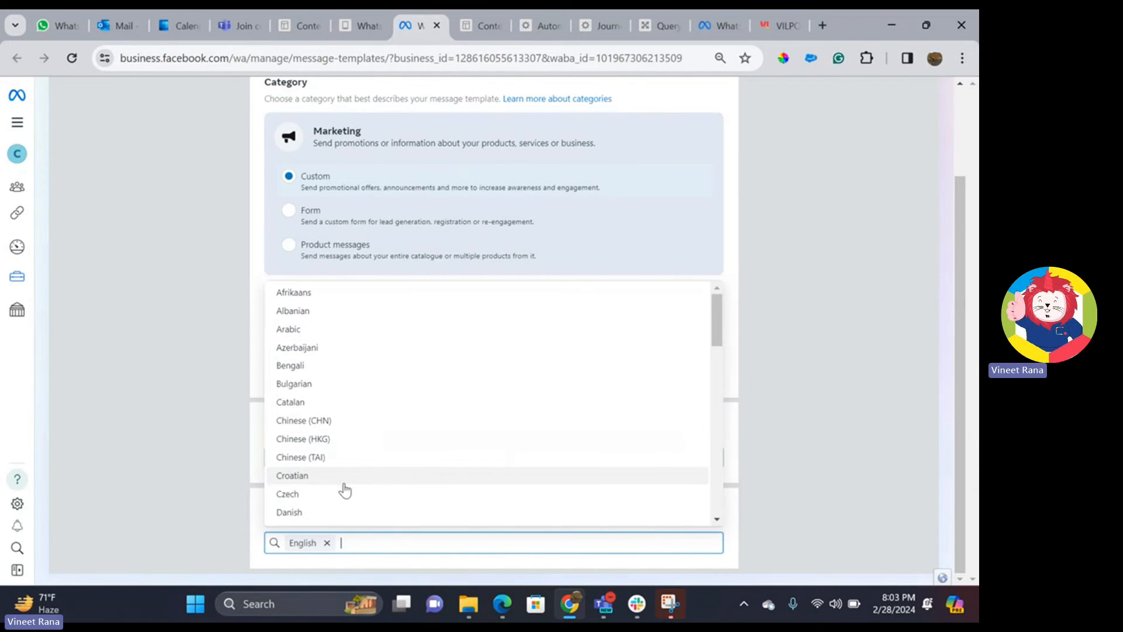
pyautogui.click(819, 471)
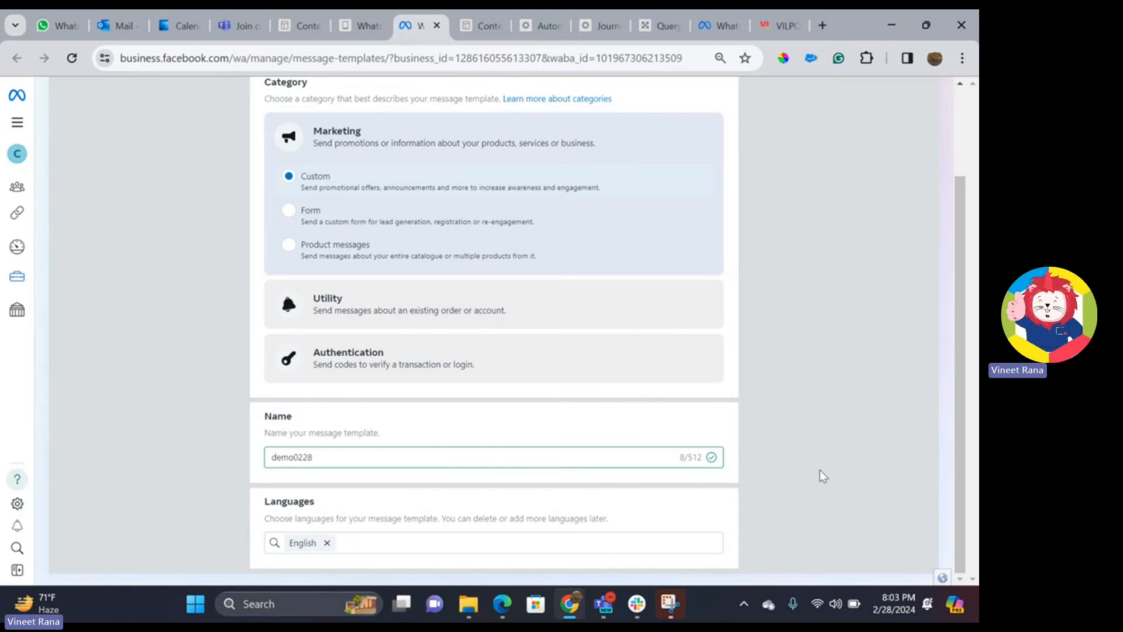
pyautogui.scroll(2, 779, 401)
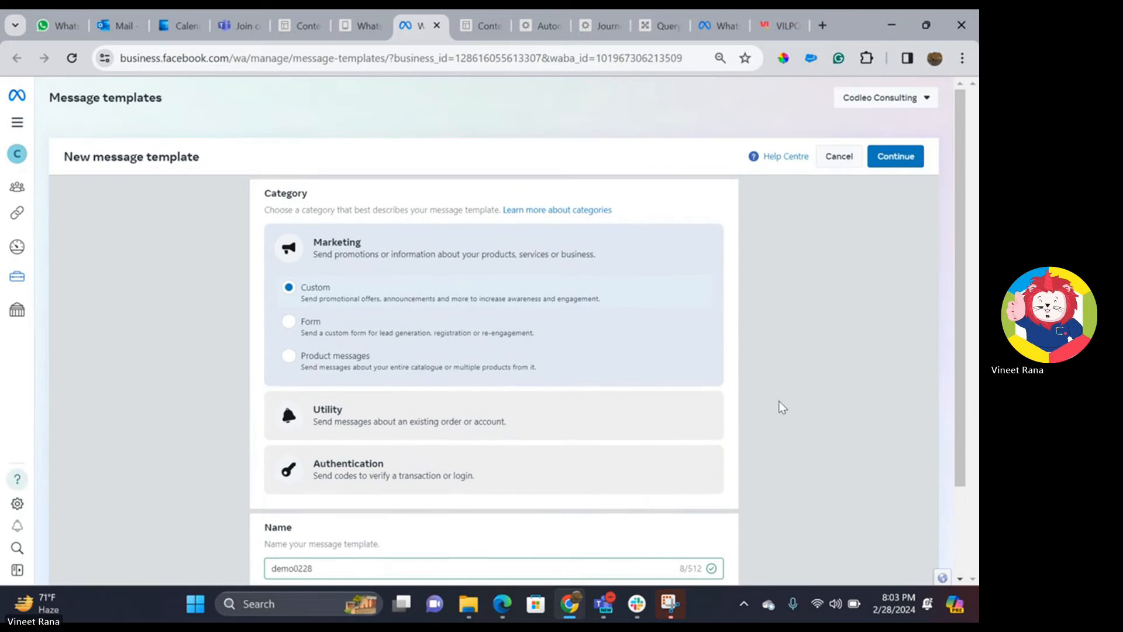
pyautogui.click(896, 156)
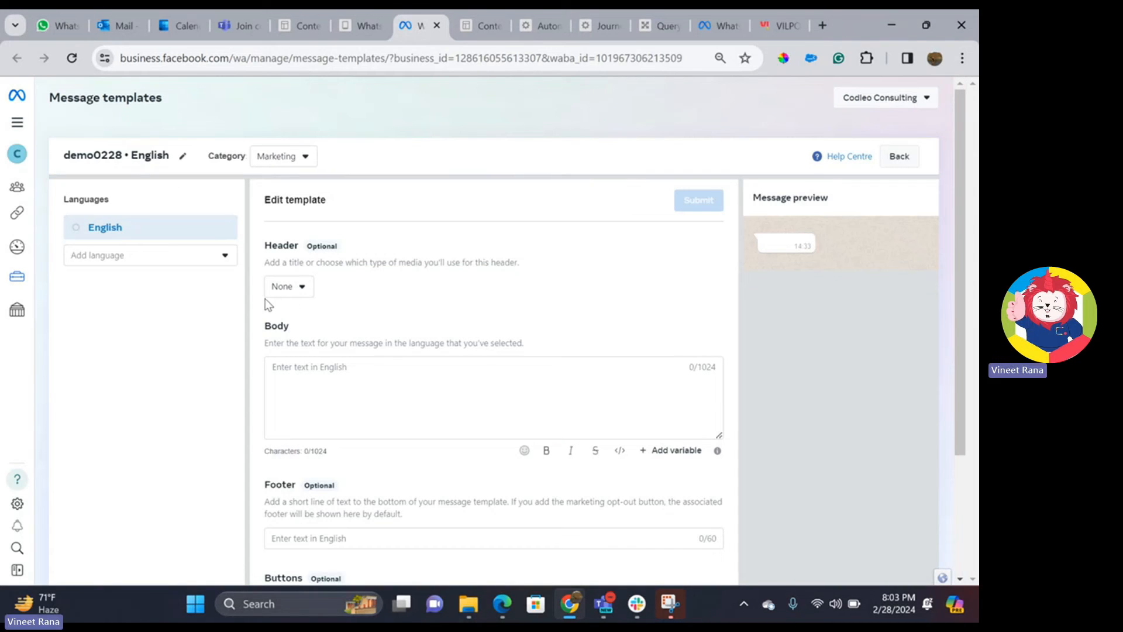
# - With no header, write the body 'Hello {{1}}, this is for a demo' with sample value firstname
pyautogui.click(289, 287)
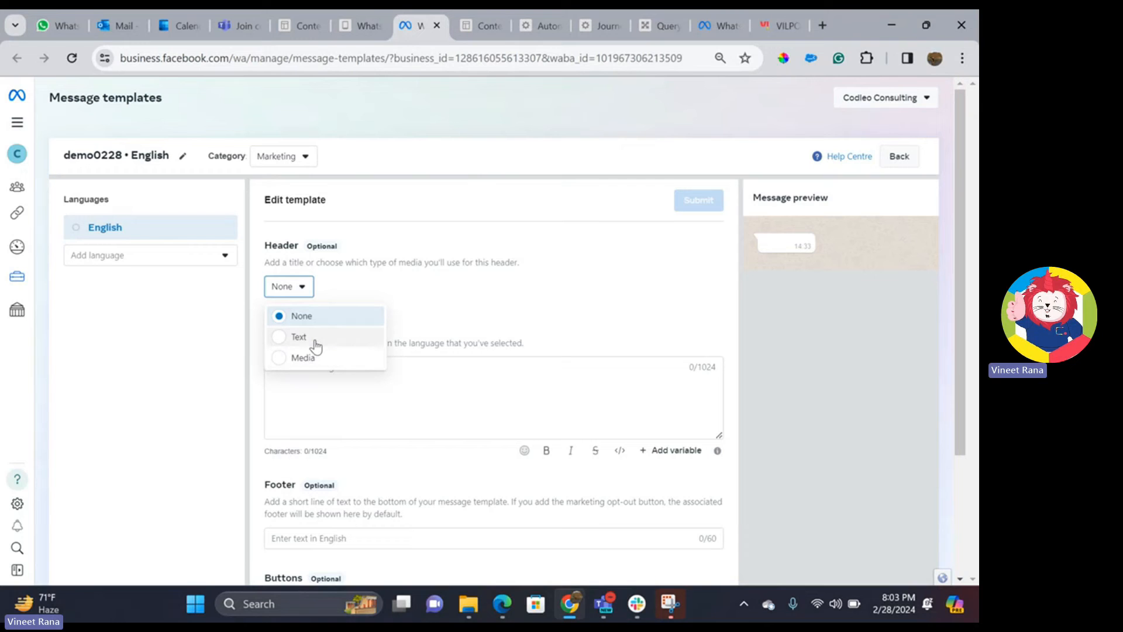
pyautogui.click(486, 304)
pyautogui.click(382, 397)
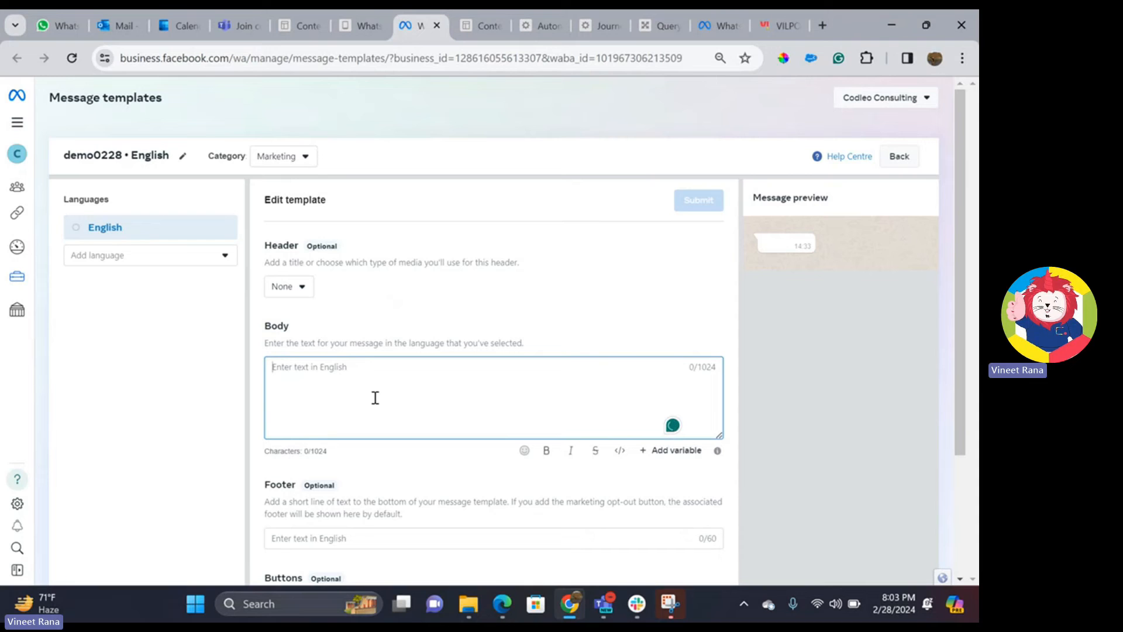
pyautogui.write('I')
pyautogui.press('BackSpace')
pyautogui.write('Hello')
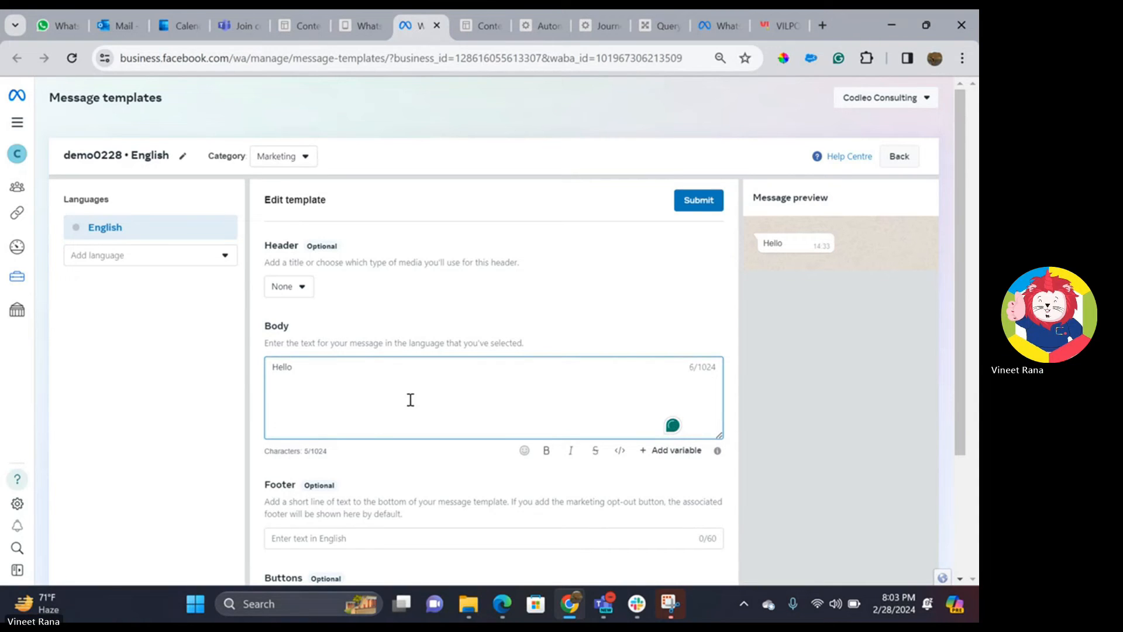
pyautogui.click(655, 457)
pyautogui.write(', t')
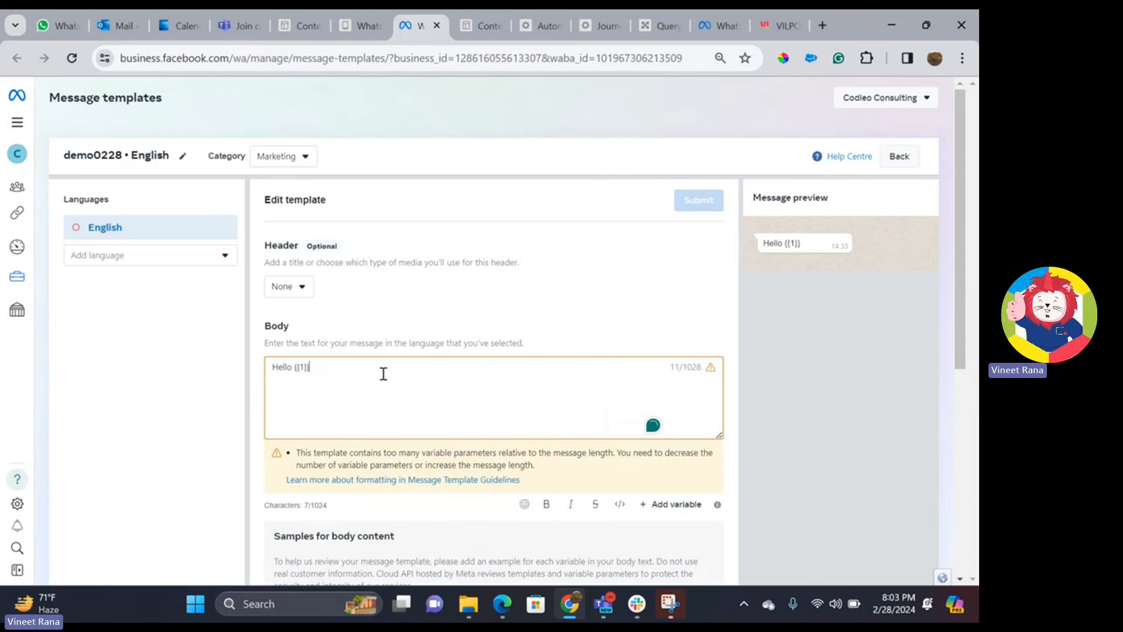
pyautogui.write('his is for a demo')
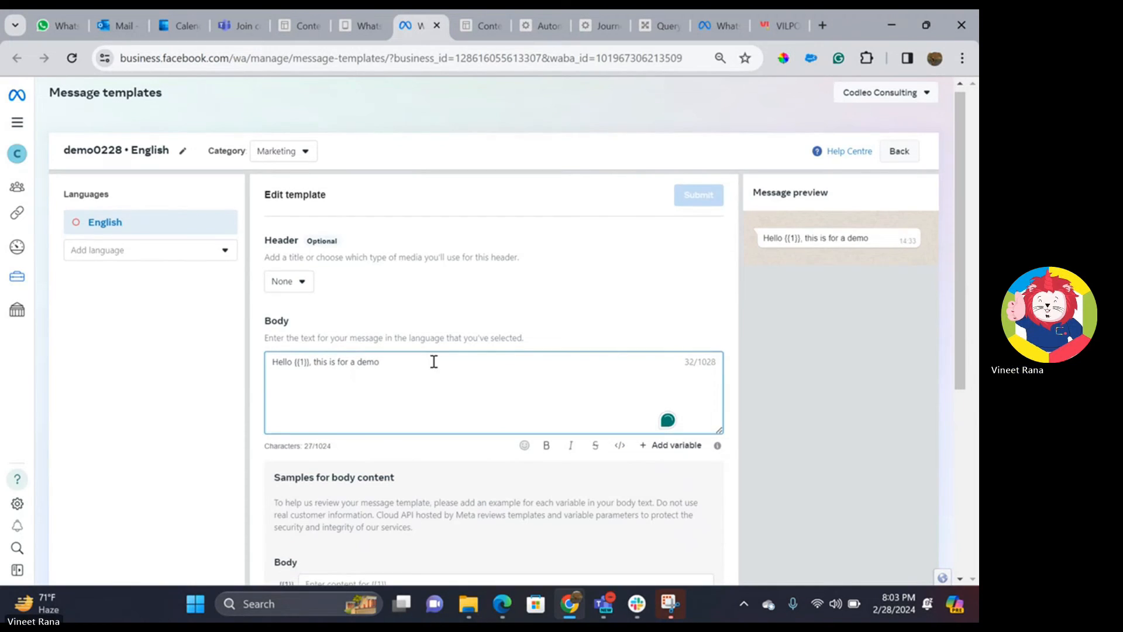
pyautogui.scroll(-4, 433, 360)
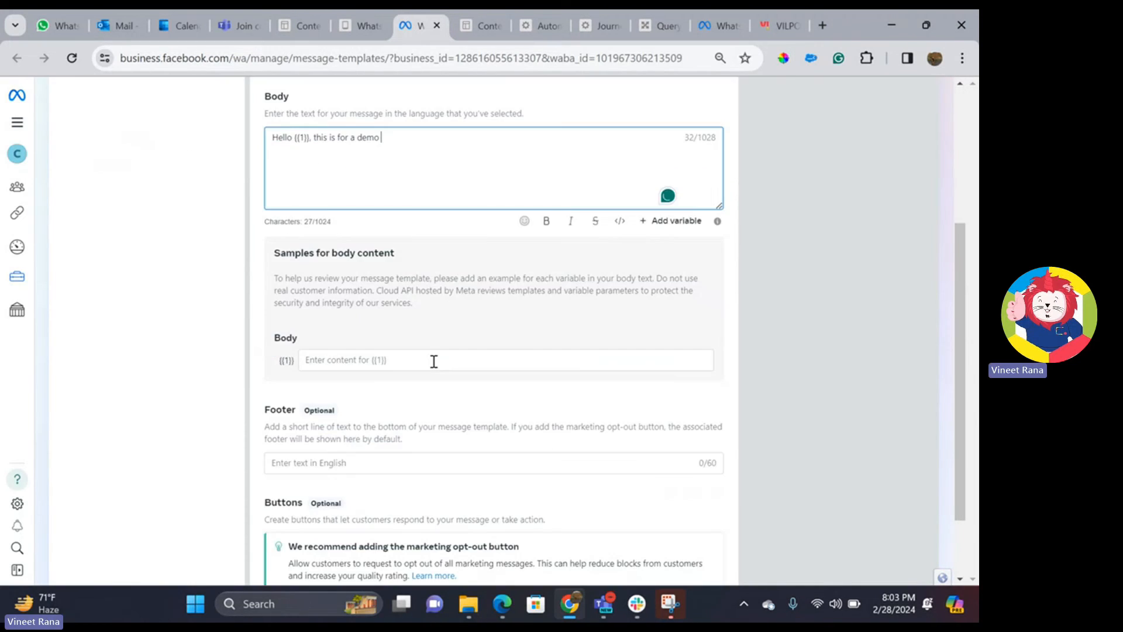
pyautogui.click(434, 360)
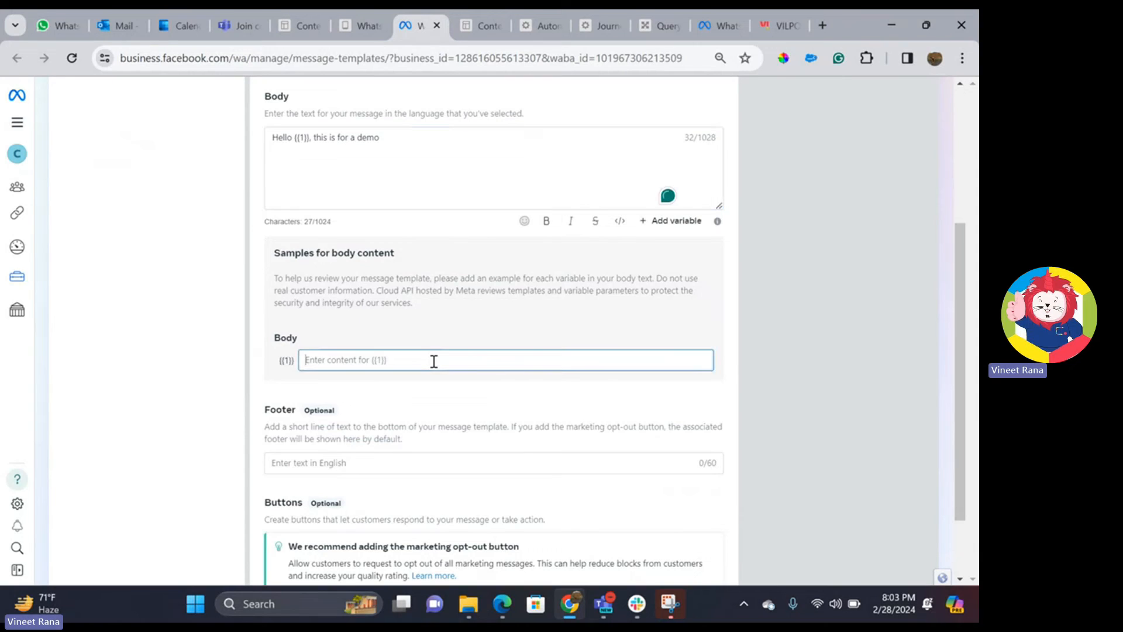
pyautogui.write('firstname')
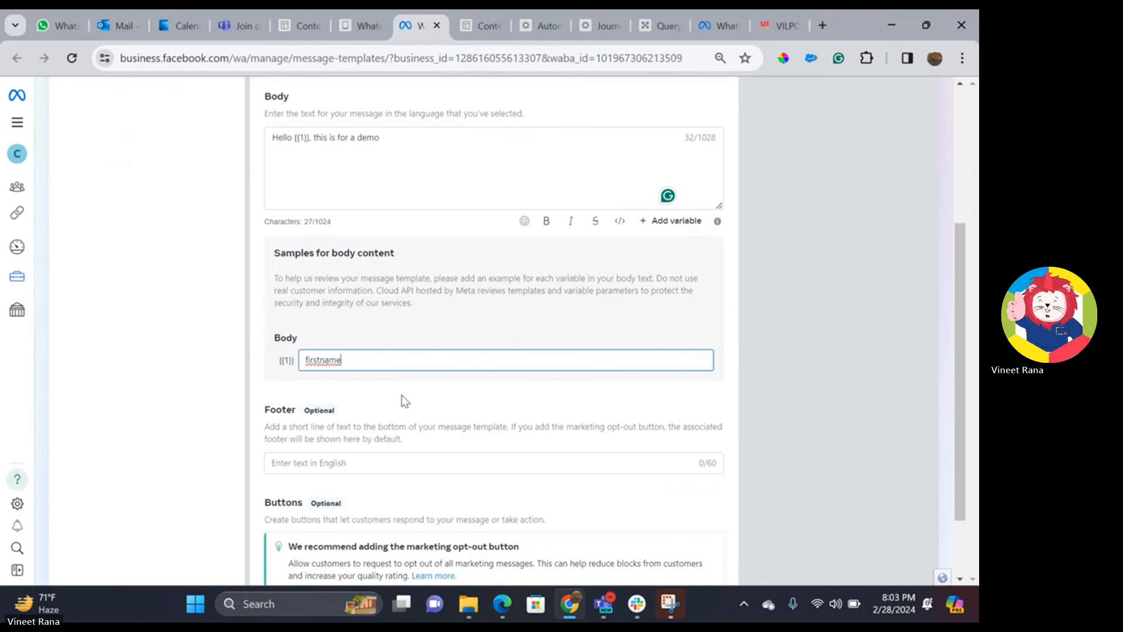
# - Add a marketing opt-out quick reply button and acknowledge responsibility for honouring opt-outs
pyautogui.scroll(-1, 403, 401)
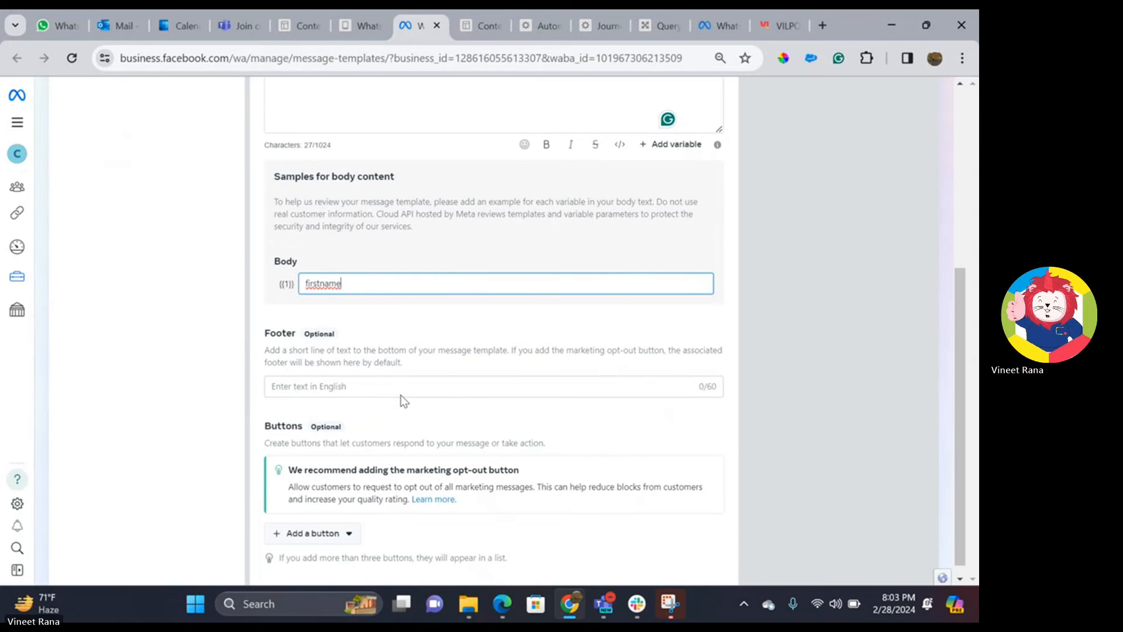
pyautogui.scroll(-1, 404, 393)
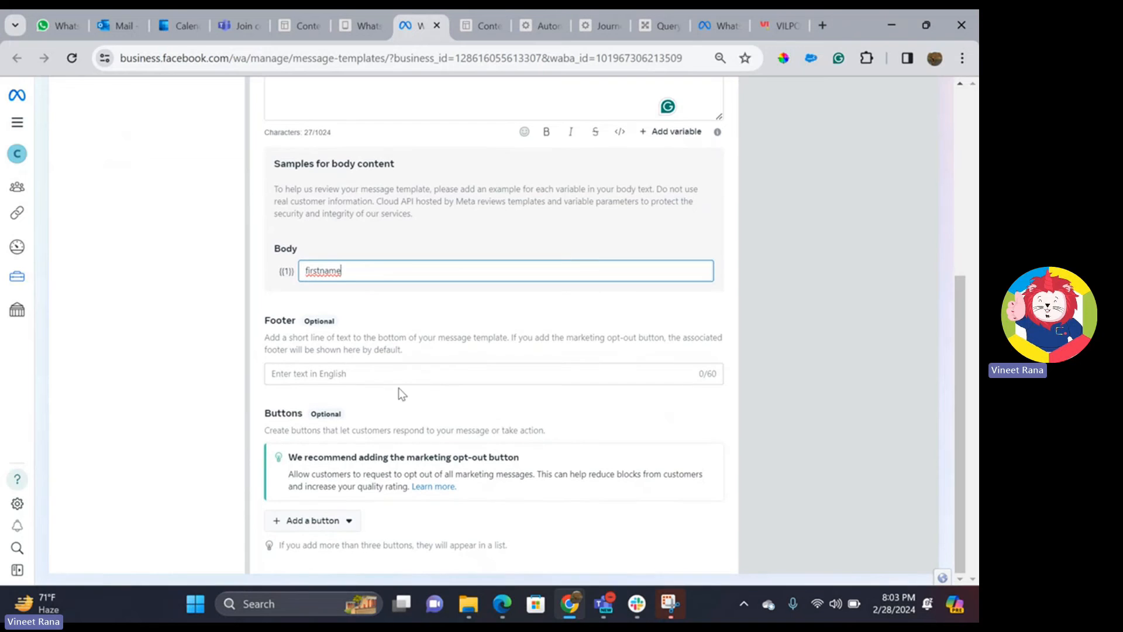
pyautogui.scroll(3, 855, 297)
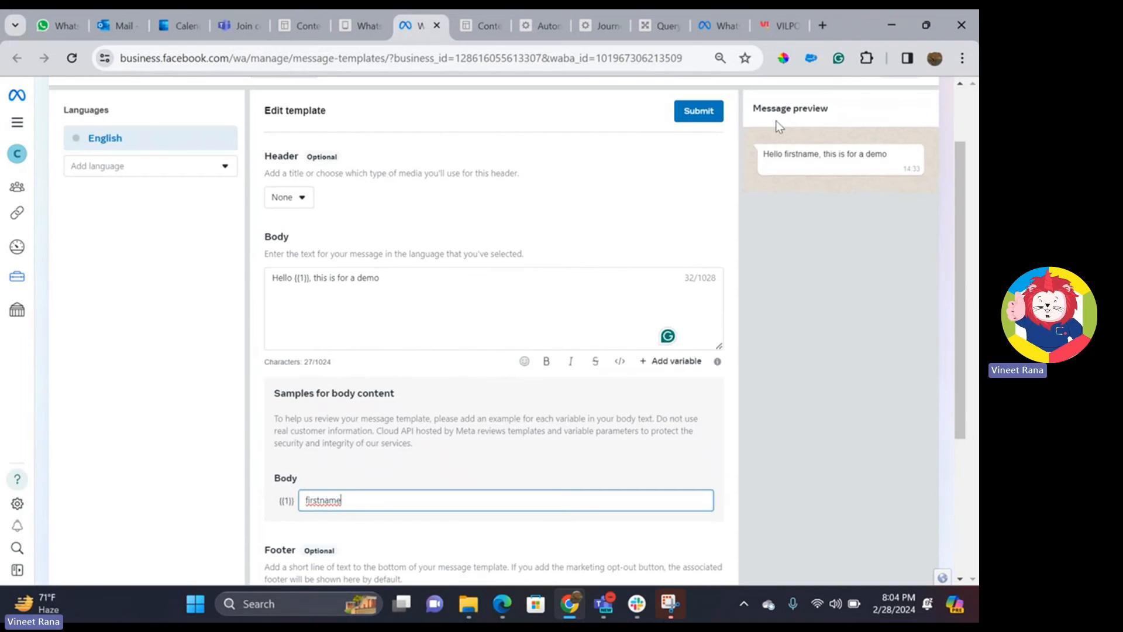
pyautogui.scroll(-4, 526, 212)
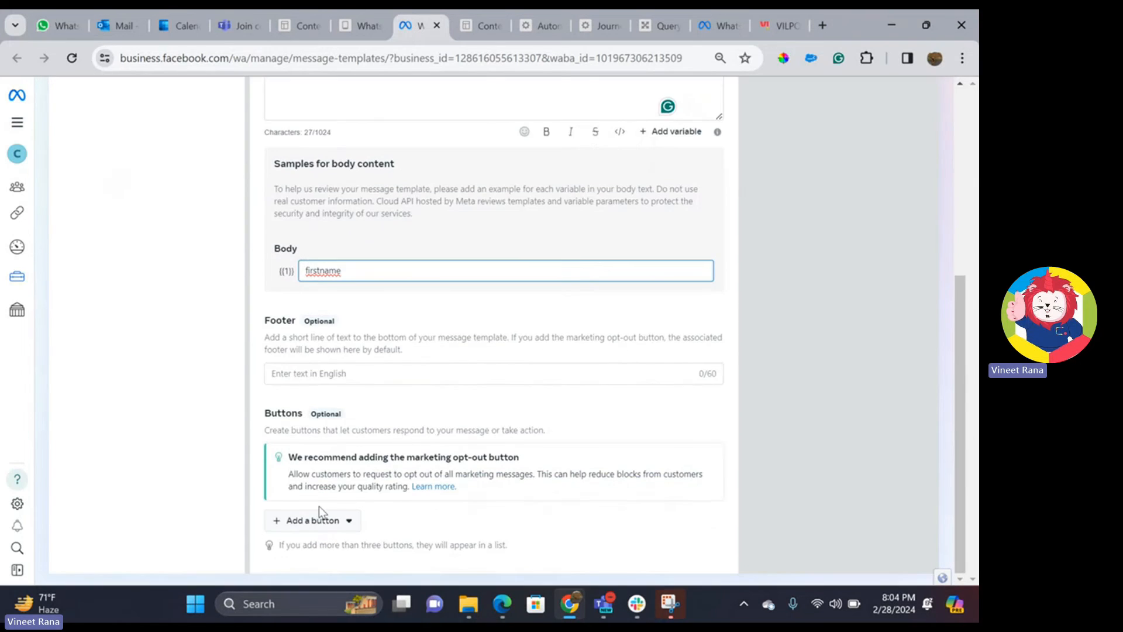
pyautogui.click(337, 521)
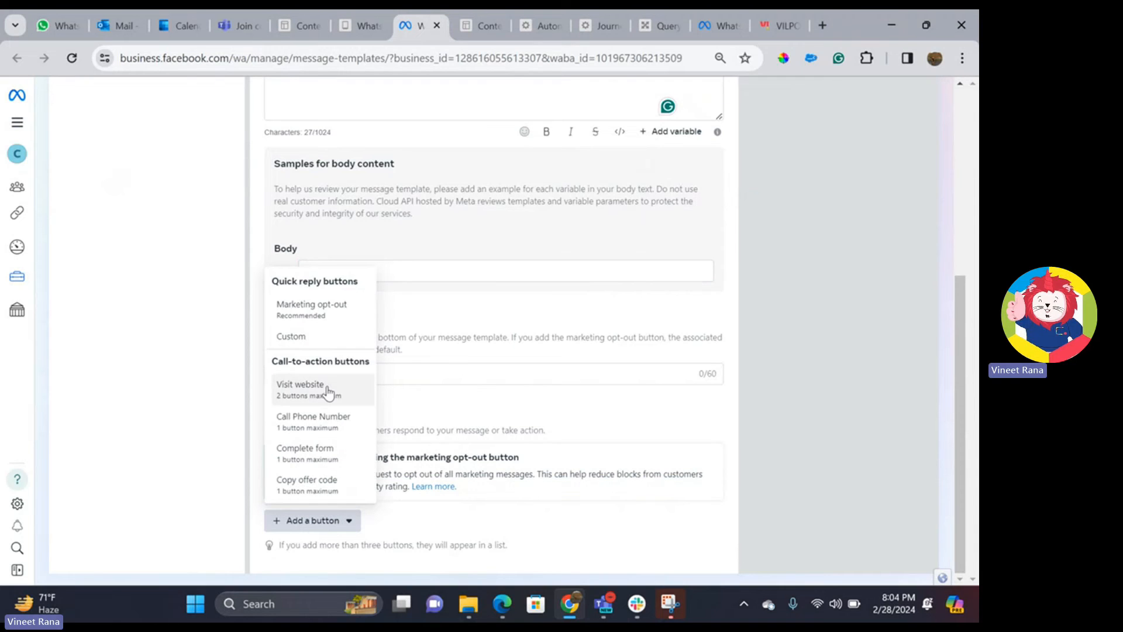
pyautogui.click(335, 321)
pyautogui.scroll(-3, 414, 339)
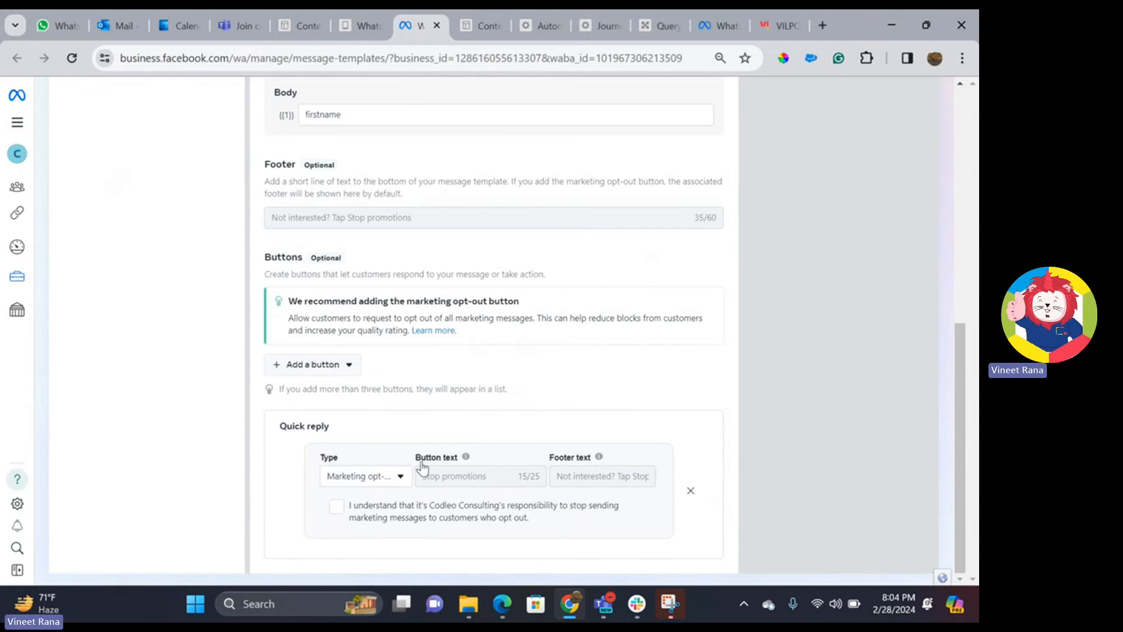
pyautogui.click(329, 506)
# - Submit the English demo0228 template for review and return to Content Builder
pyautogui.scroll(10, 636, 359)
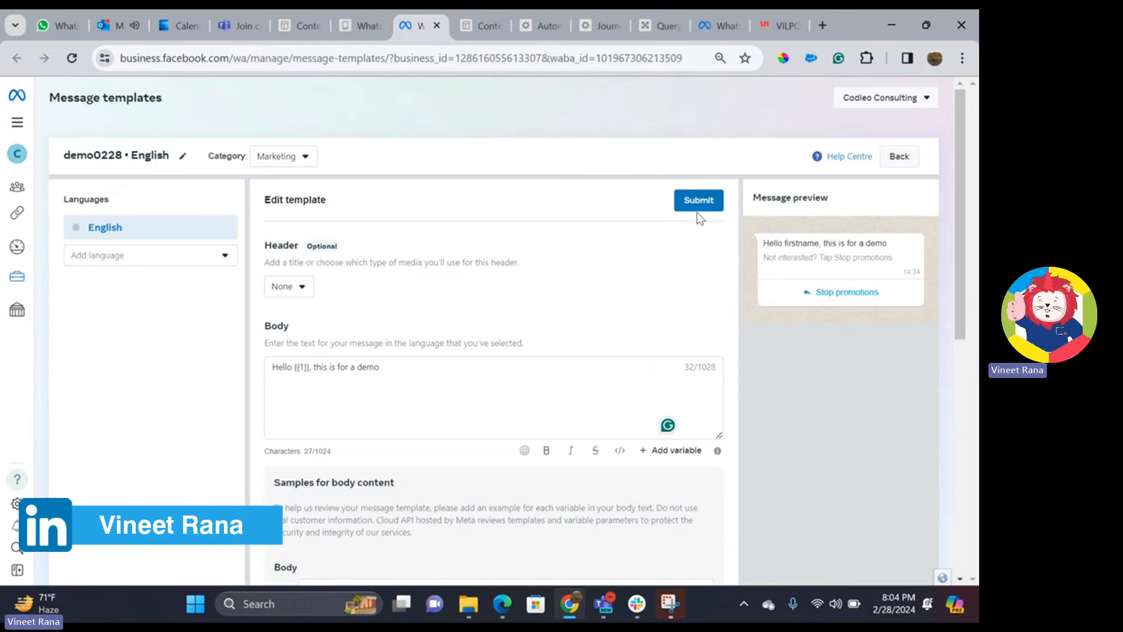
pyautogui.click(709, 204)
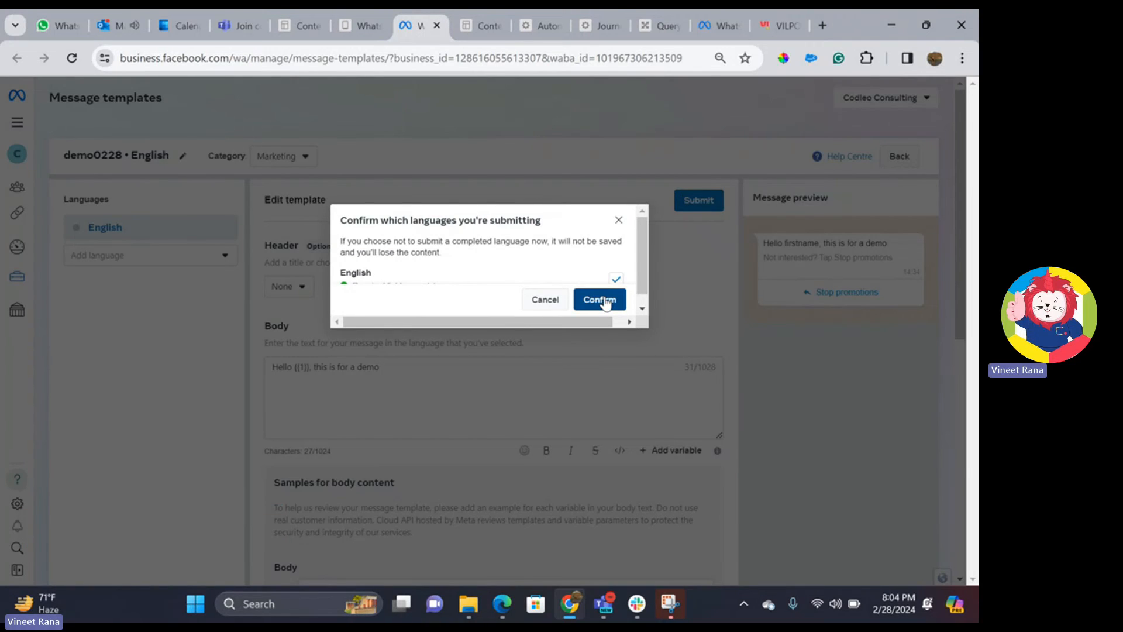
pyautogui.click(603, 300)
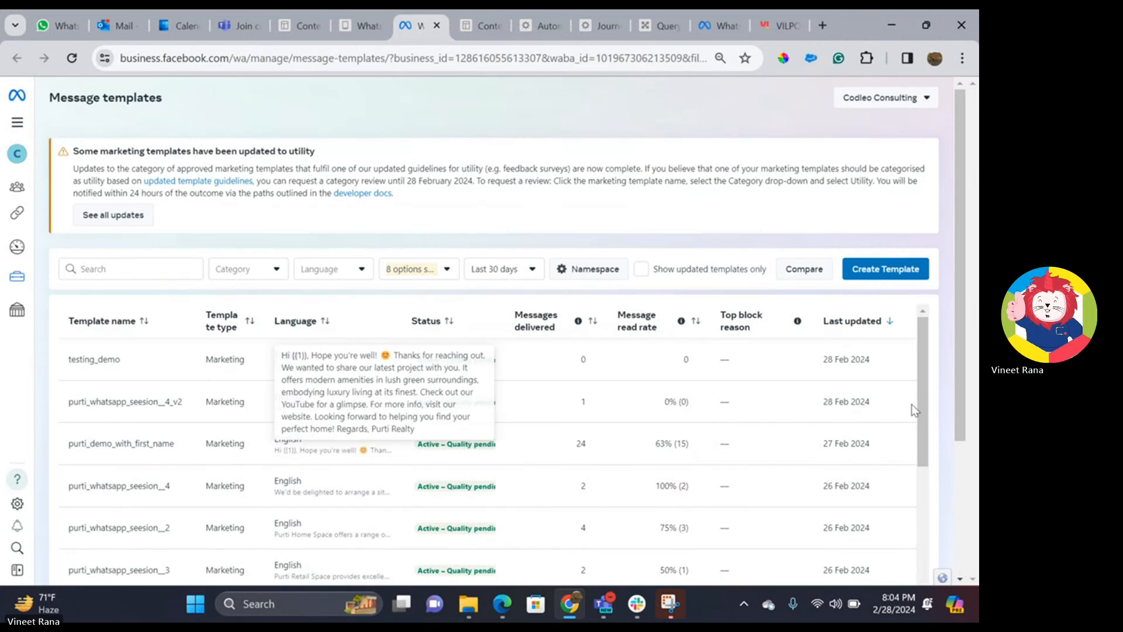
pyautogui.click(296, 27)
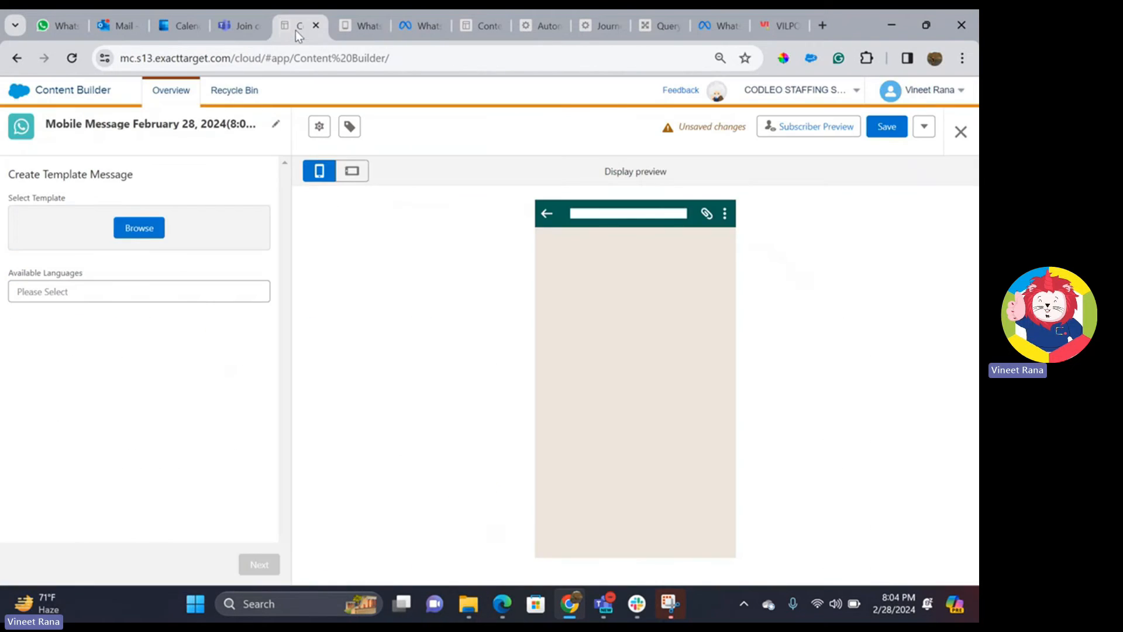
# - Select the WhatsApp-demo0228 template with English as the message language
pyautogui.click(132, 240)
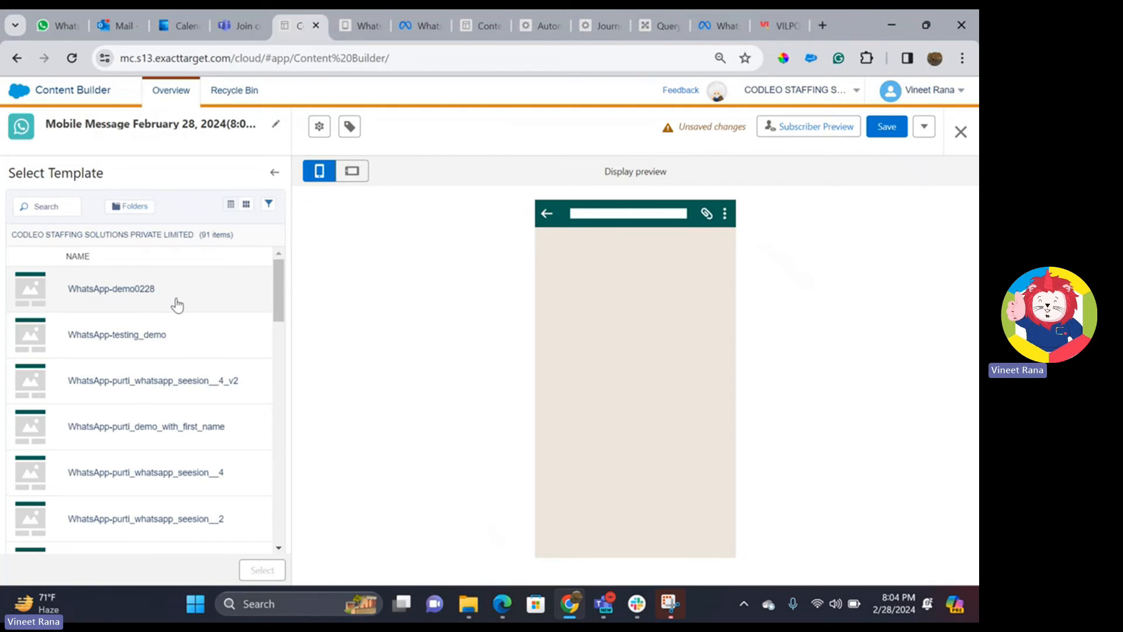
pyautogui.click(176, 302)
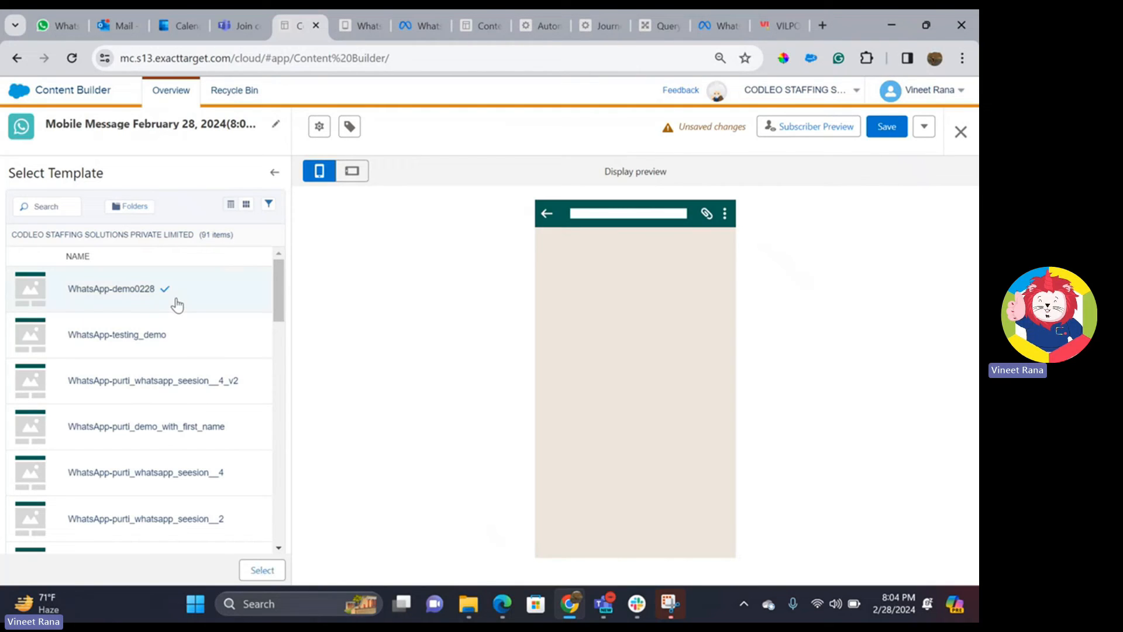
pyautogui.click(261, 571)
pyautogui.click(113, 316)
pyautogui.click(108, 343)
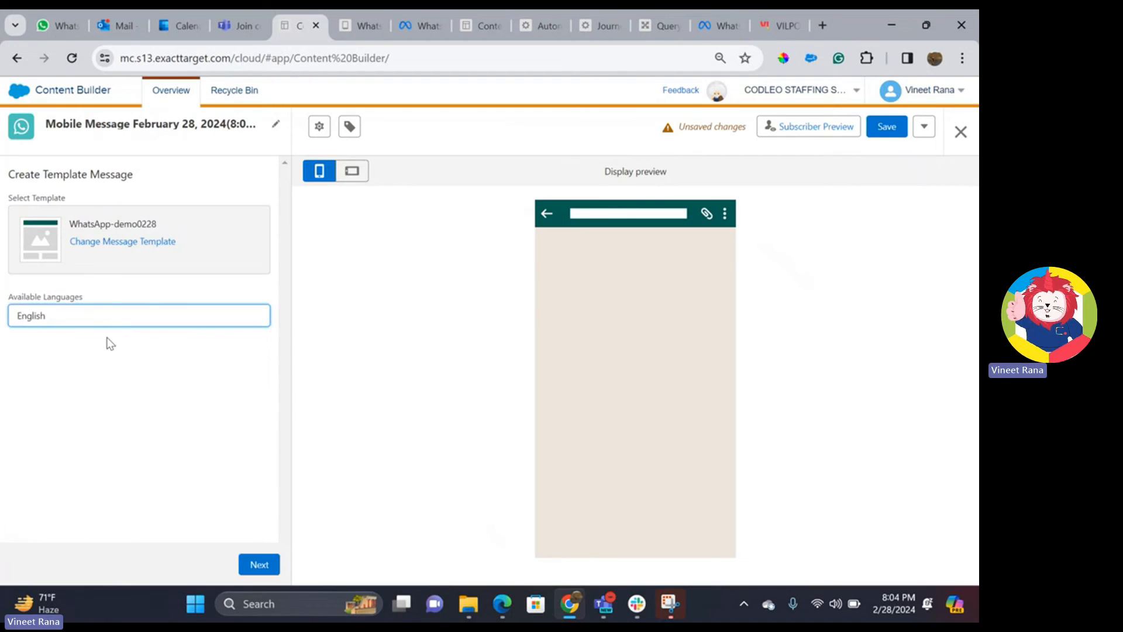
pyautogui.click(241, 565)
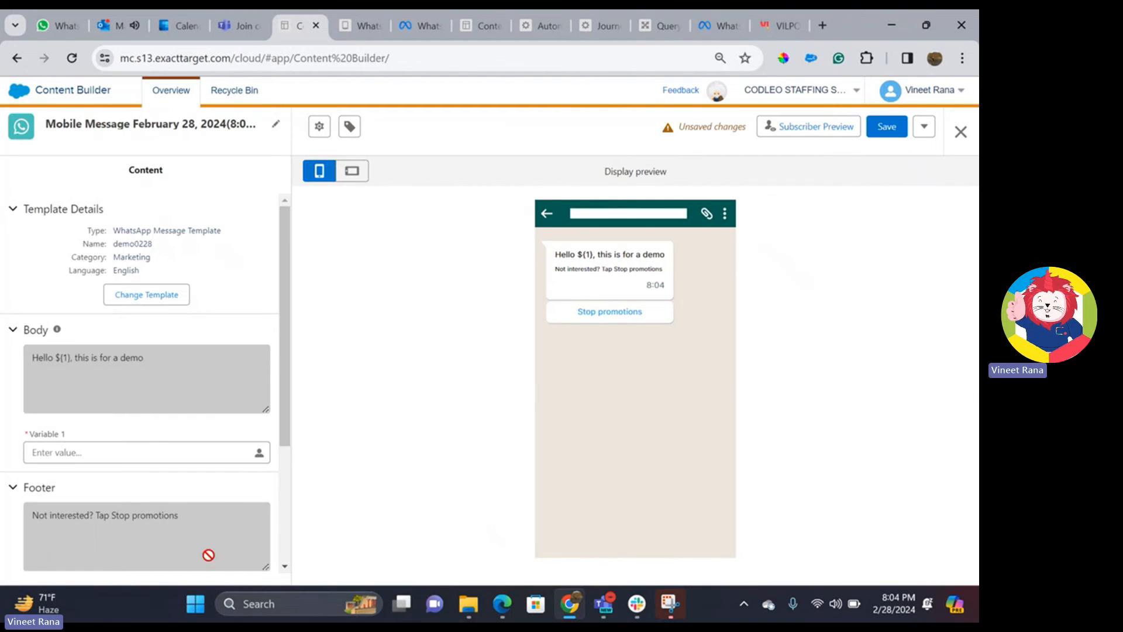
# - Set Variable 1 to the FirstName attribute, then save and close the WhatsApp message
pyautogui.click(67, 455)
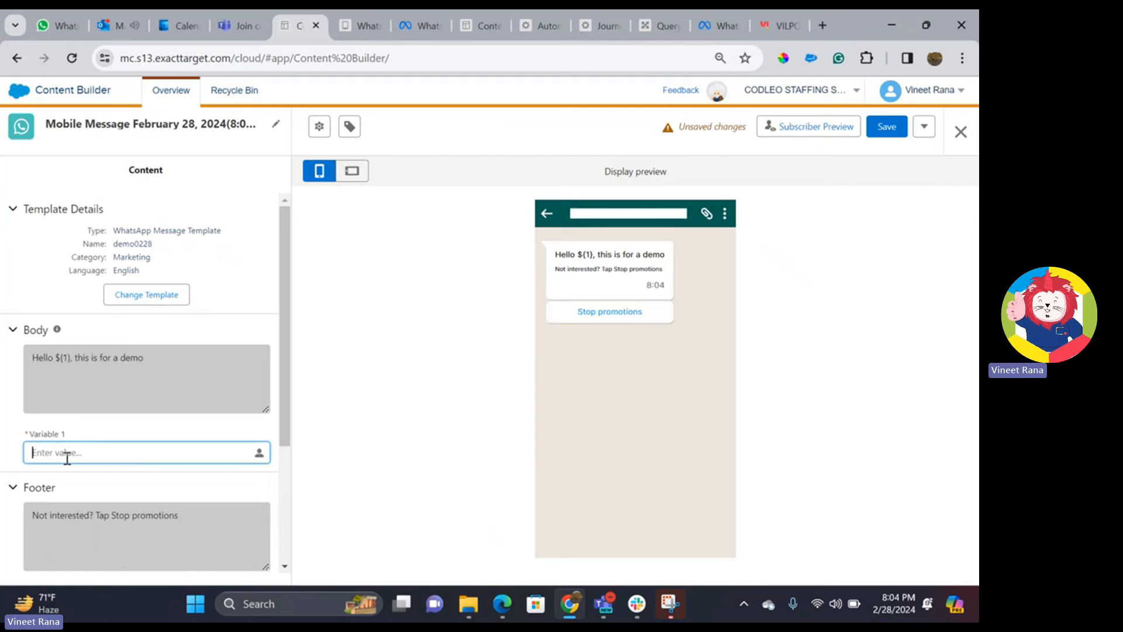
pyautogui.click(260, 460)
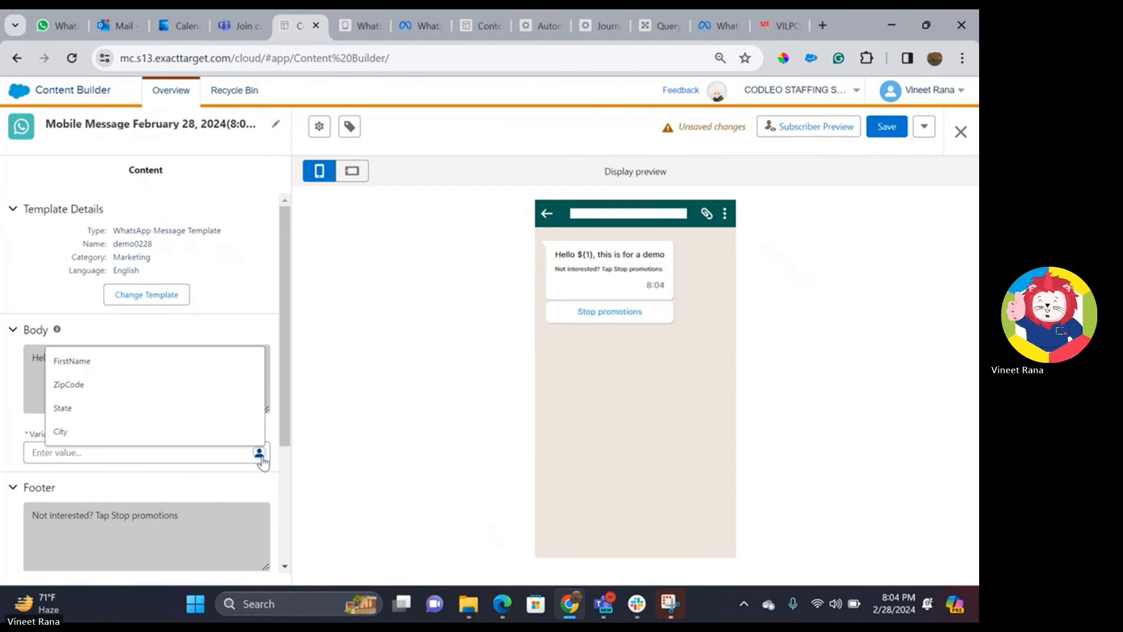
pyautogui.click(184, 373)
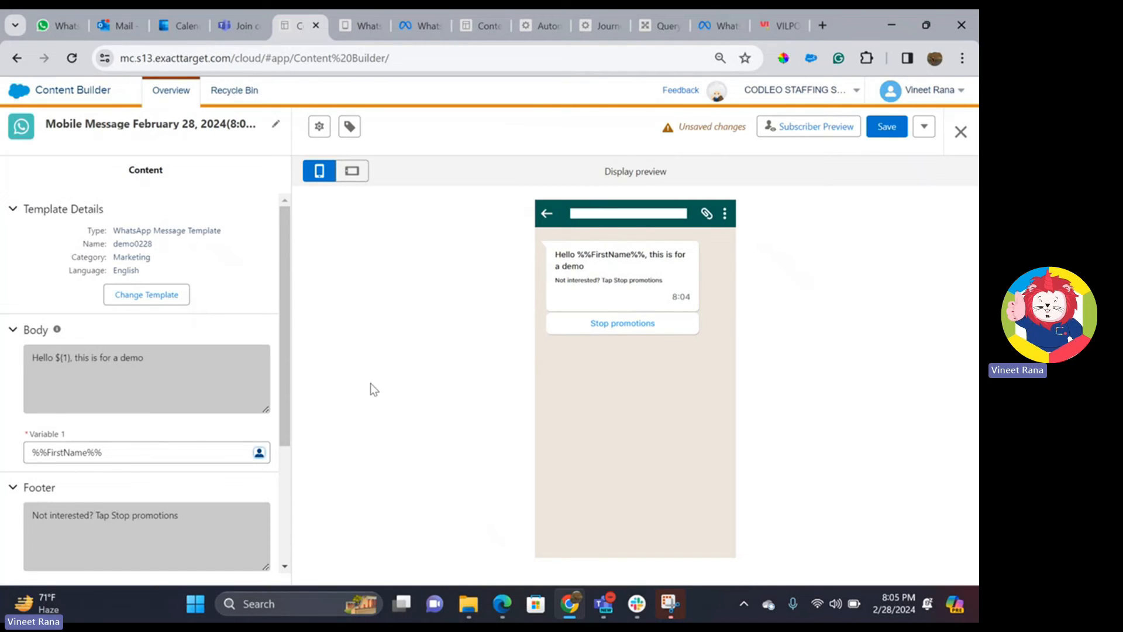
pyautogui.scroll(-3, 205, 423)
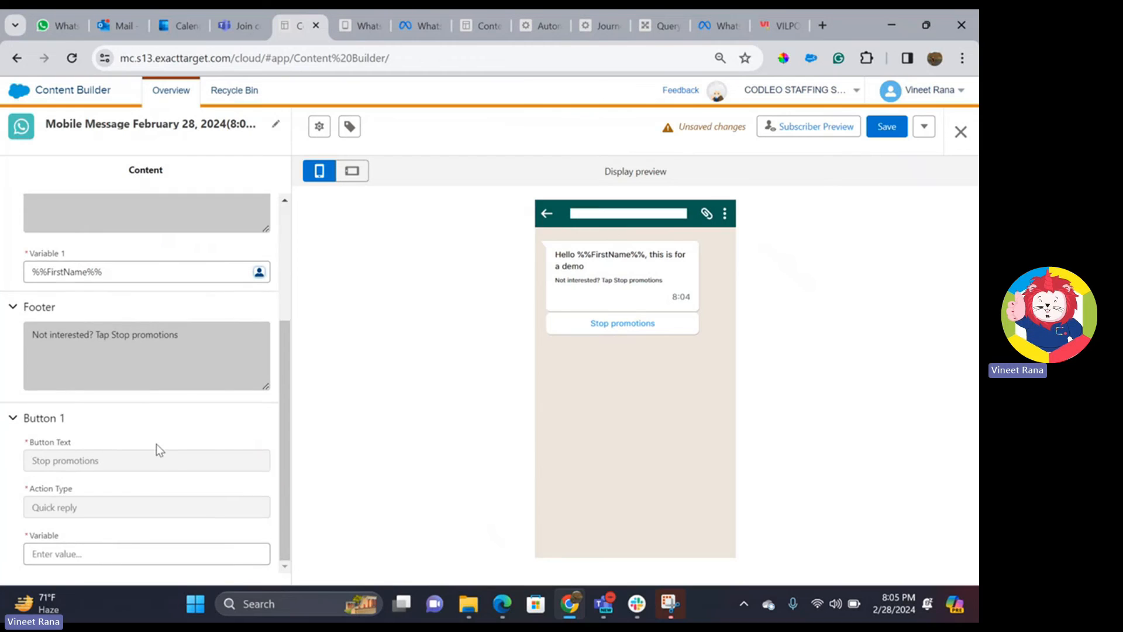
pyautogui.click(74, 554)
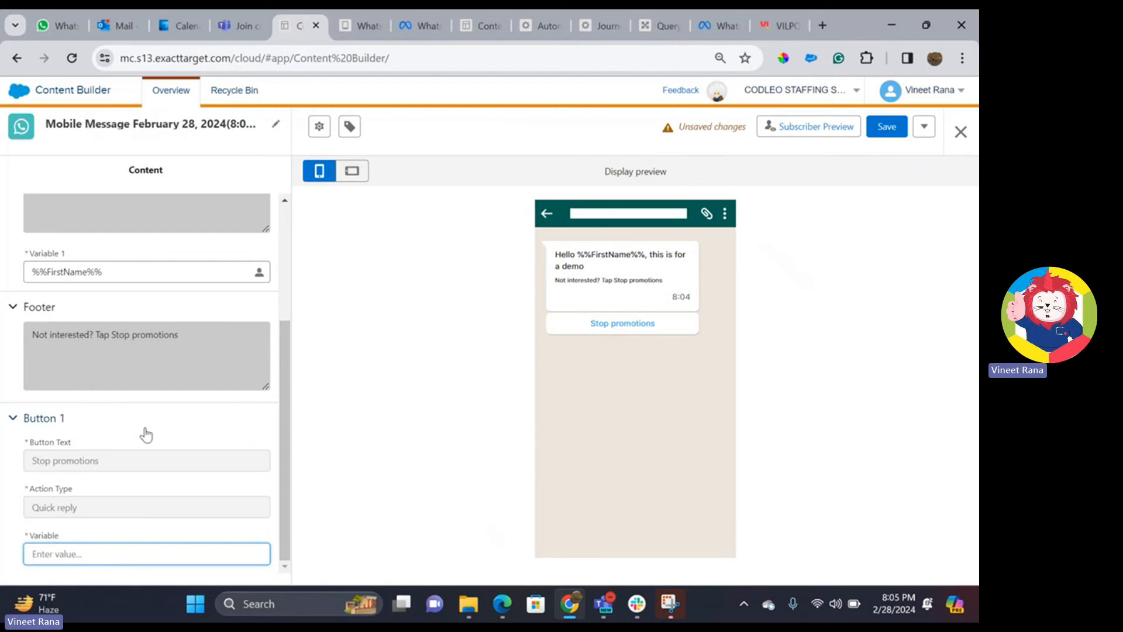
pyautogui.scroll(3, 39, 433)
pyautogui.click(887, 127)
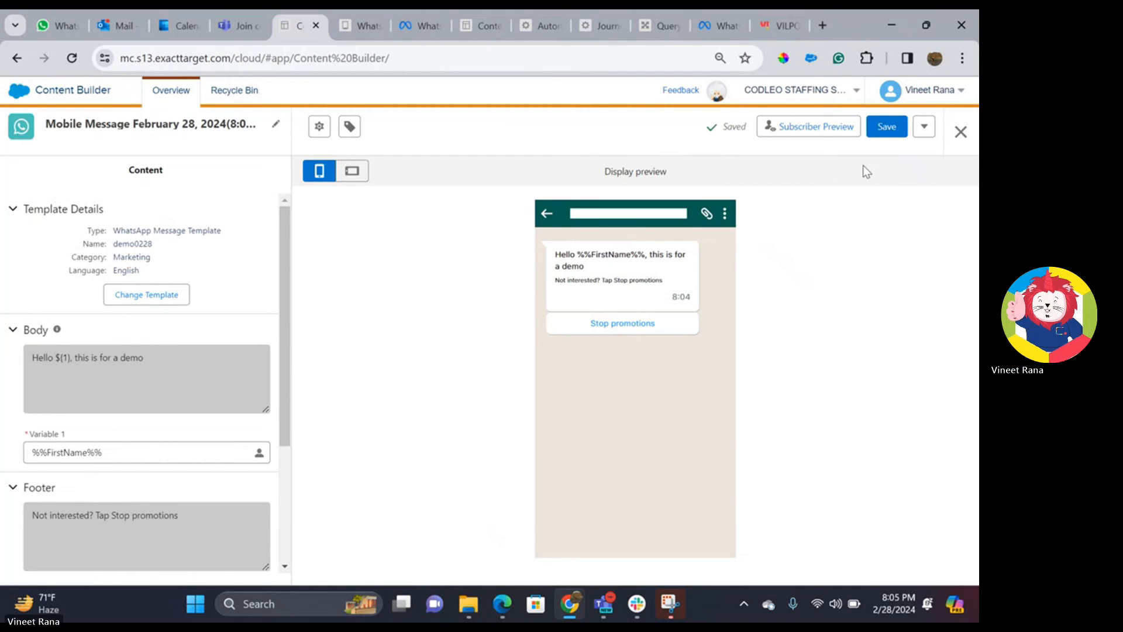
pyautogui.click(961, 133)
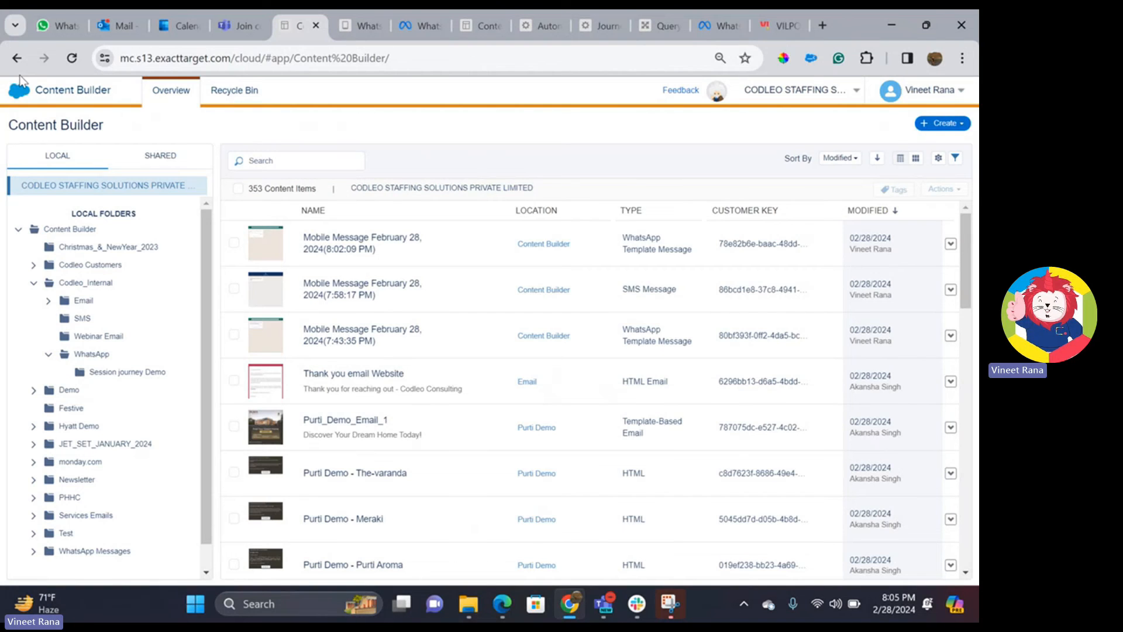
# - Create a new multi-step journey in Journey Builder
pyautogui.moveTo(19, 92)
pyautogui.moveTo(445, 167)
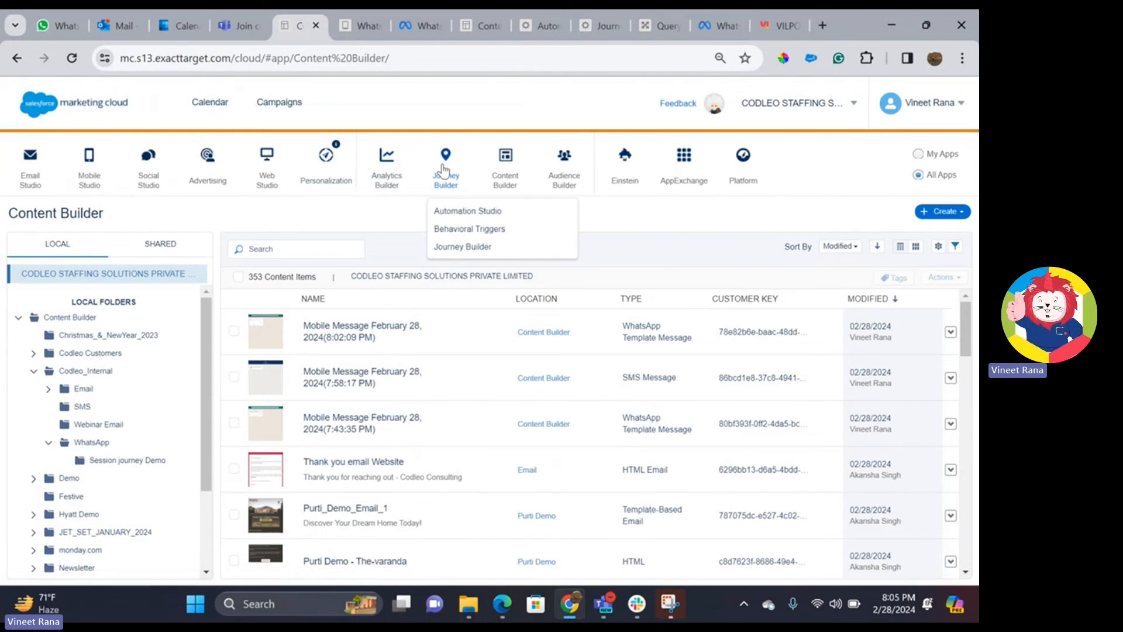
pyautogui.click(454, 253)
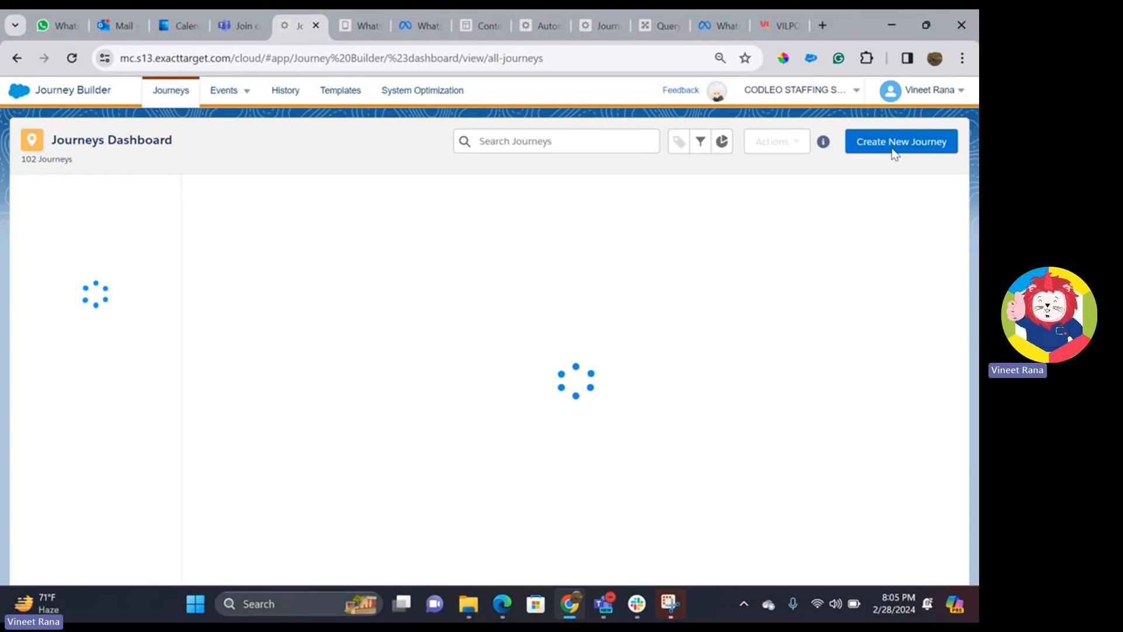
pyautogui.click(894, 146)
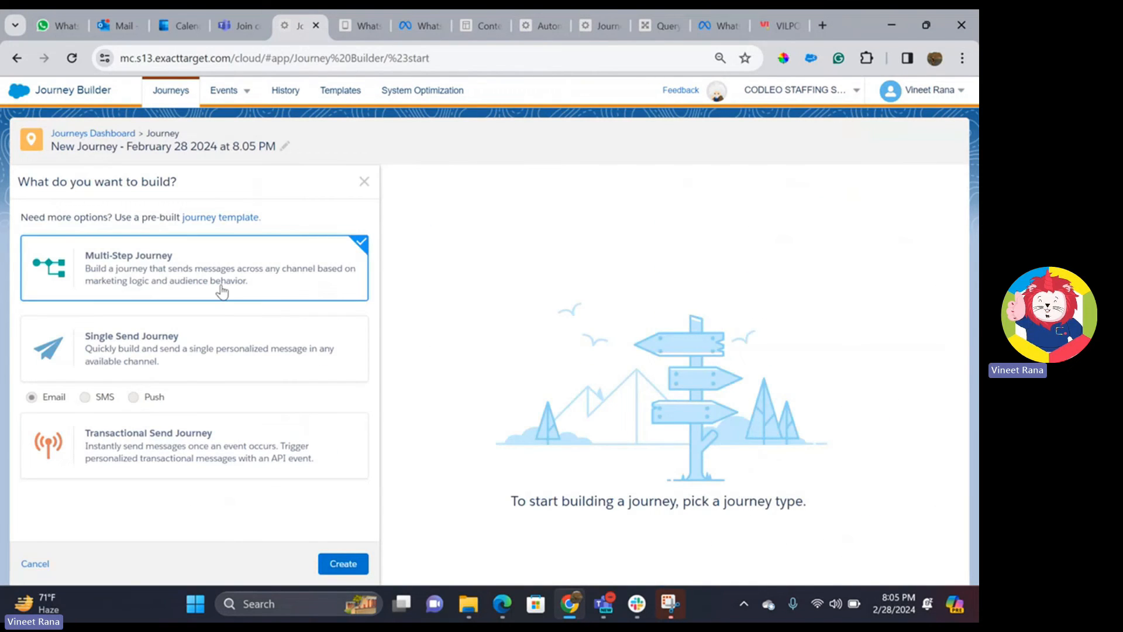
pyautogui.click(327, 563)
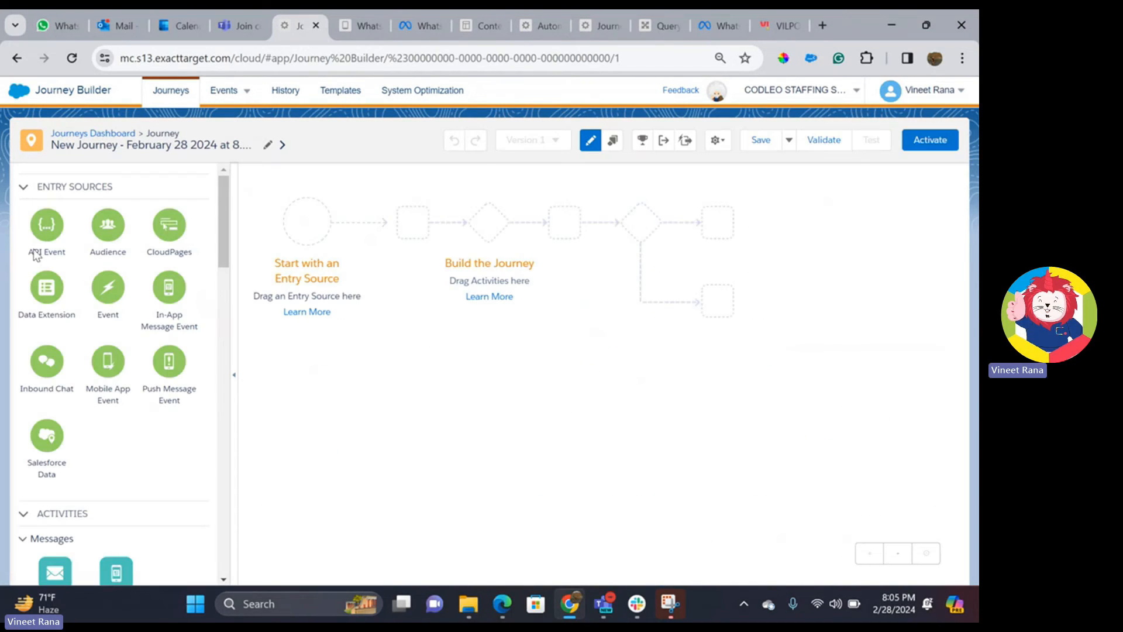
# - Set the journey's entry source to the Demo > DEMO28 > DEMO7482802 data extension
pyautogui.moveTo(42, 289); pyautogui.dragTo(296, 225)
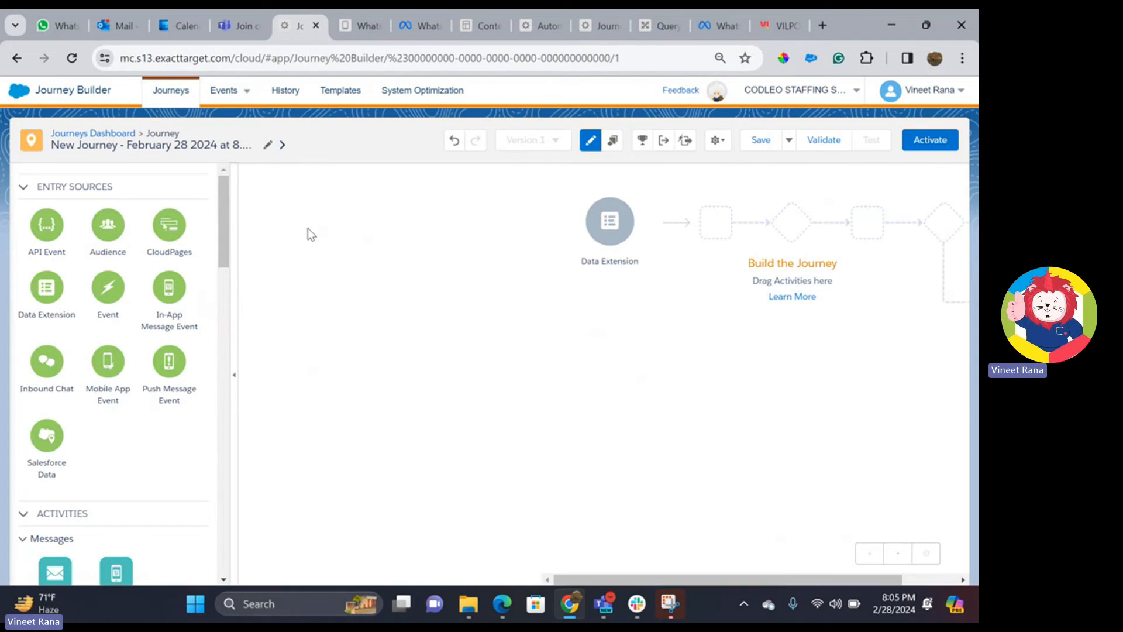
pyautogui.click(254, 432)
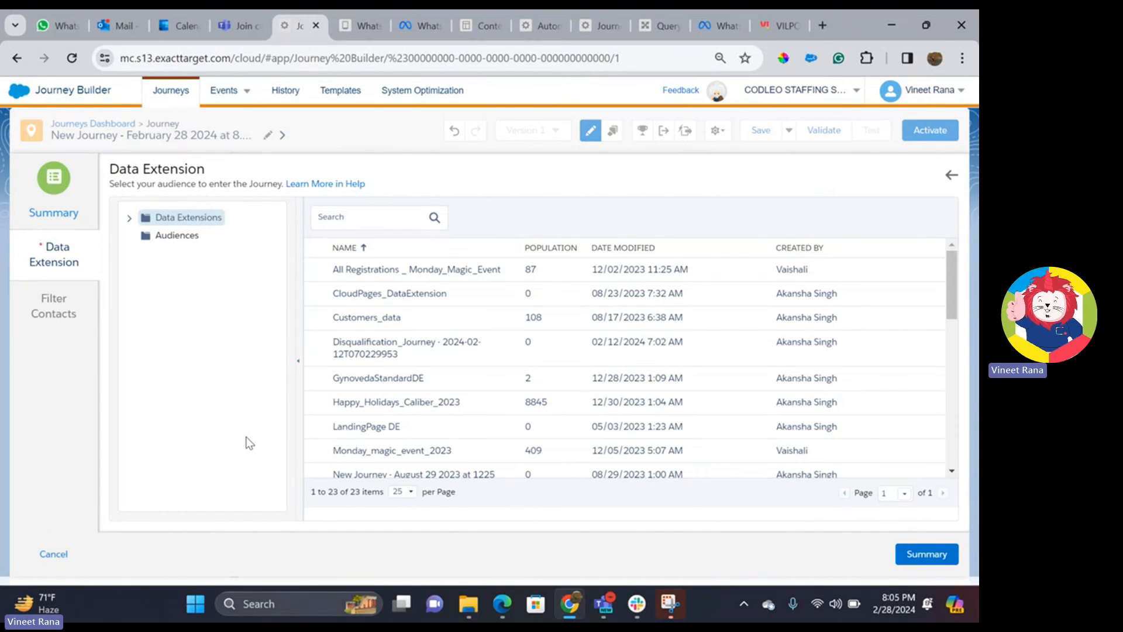
pyautogui.click(129, 219)
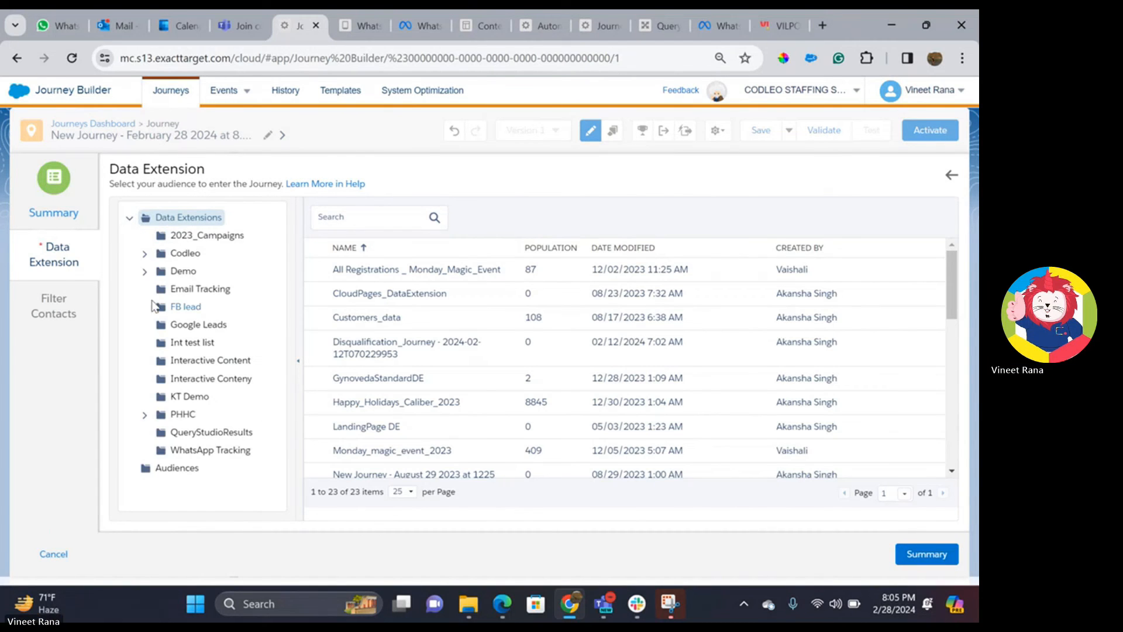
pyautogui.click(186, 272)
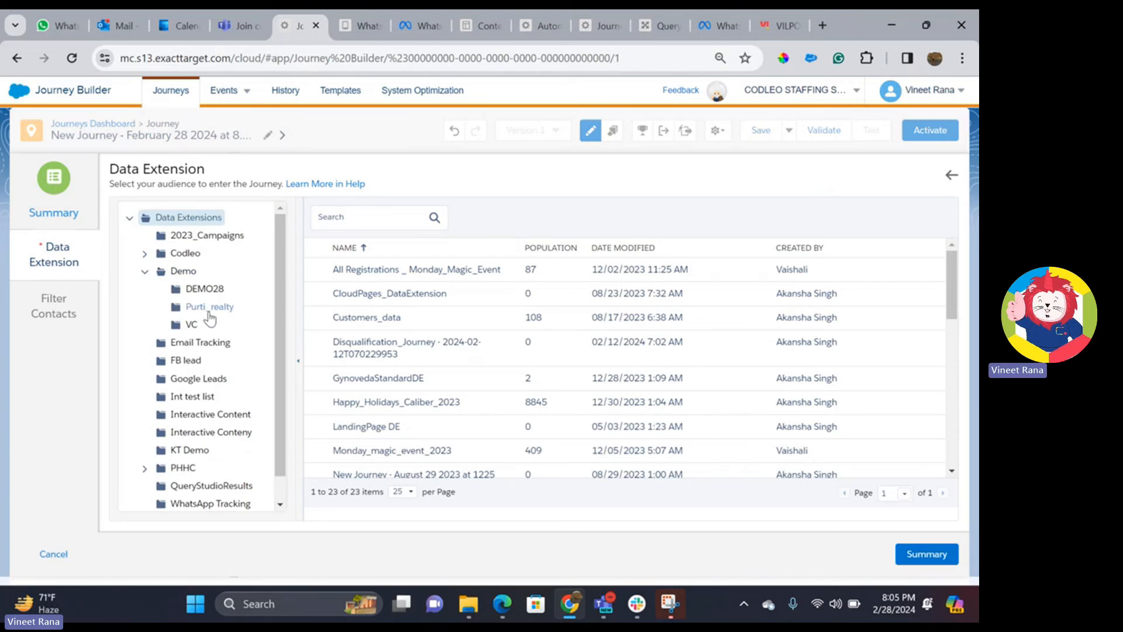
pyautogui.click(204, 289)
pyautogui.click(411, 294)
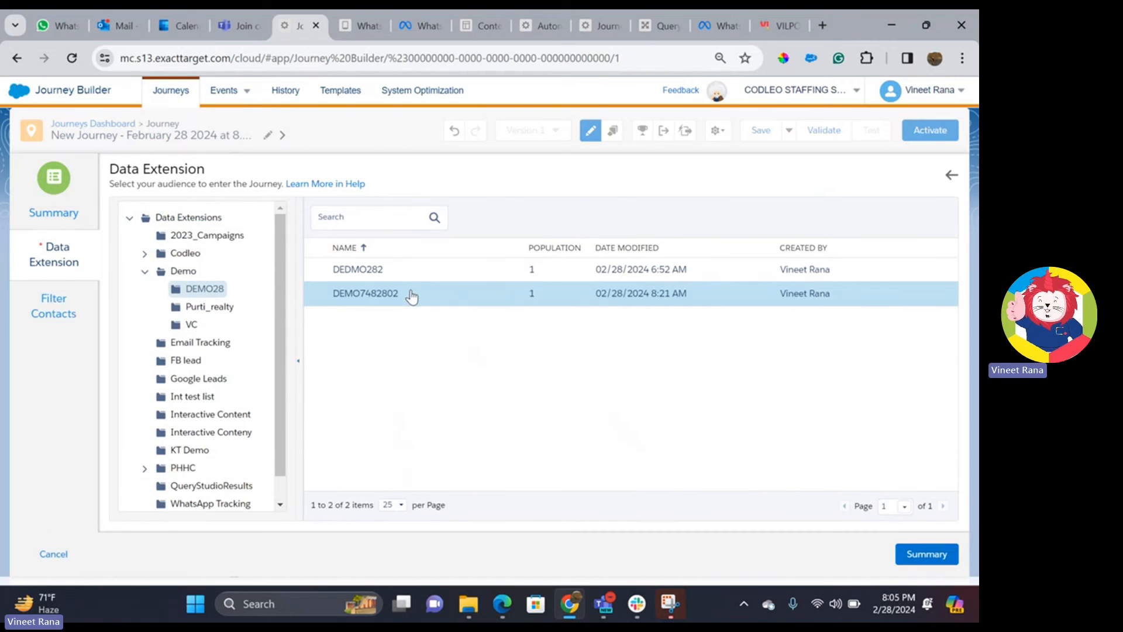
pyautogui.click(917, 553)
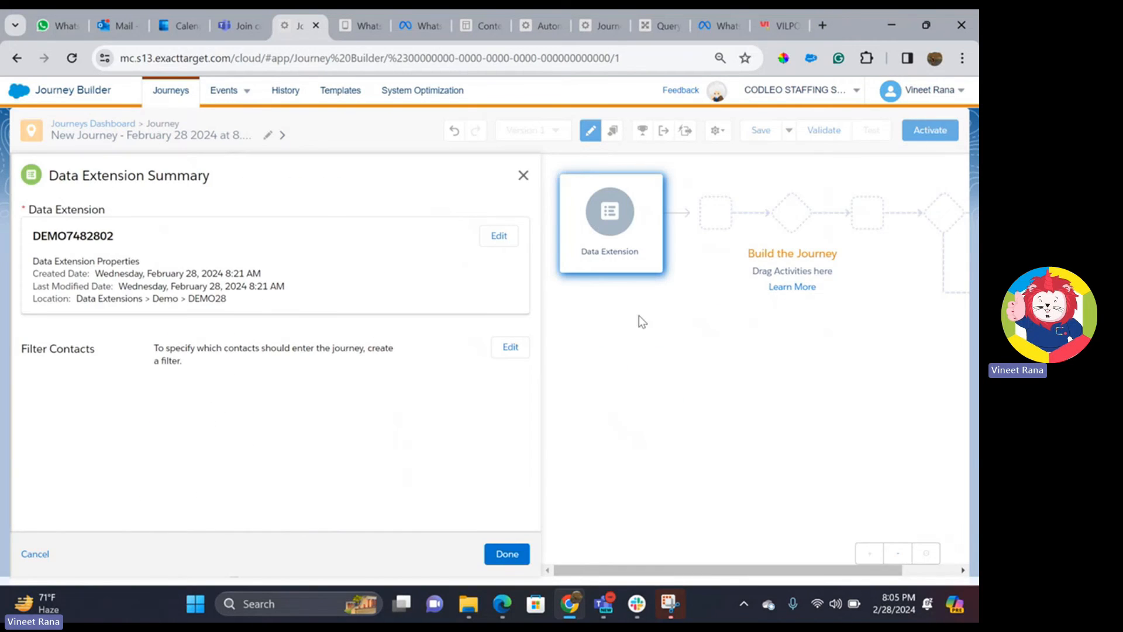
pyautogui.click(502, 555)
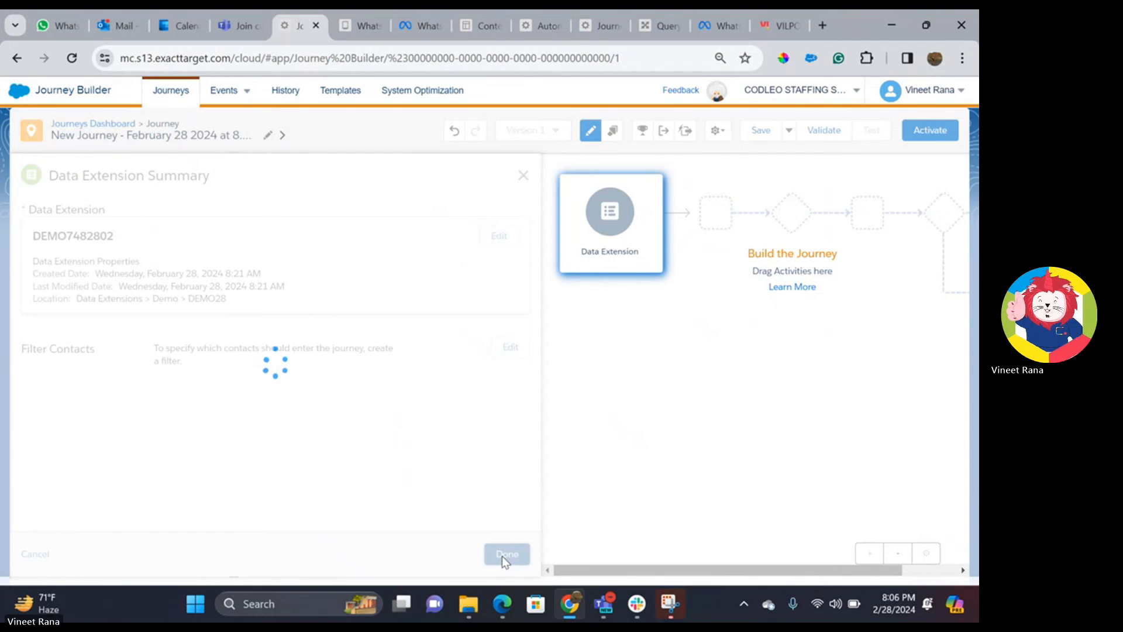
# - Schedule the journey to run once when activated
pyautogui.click(318, 380)
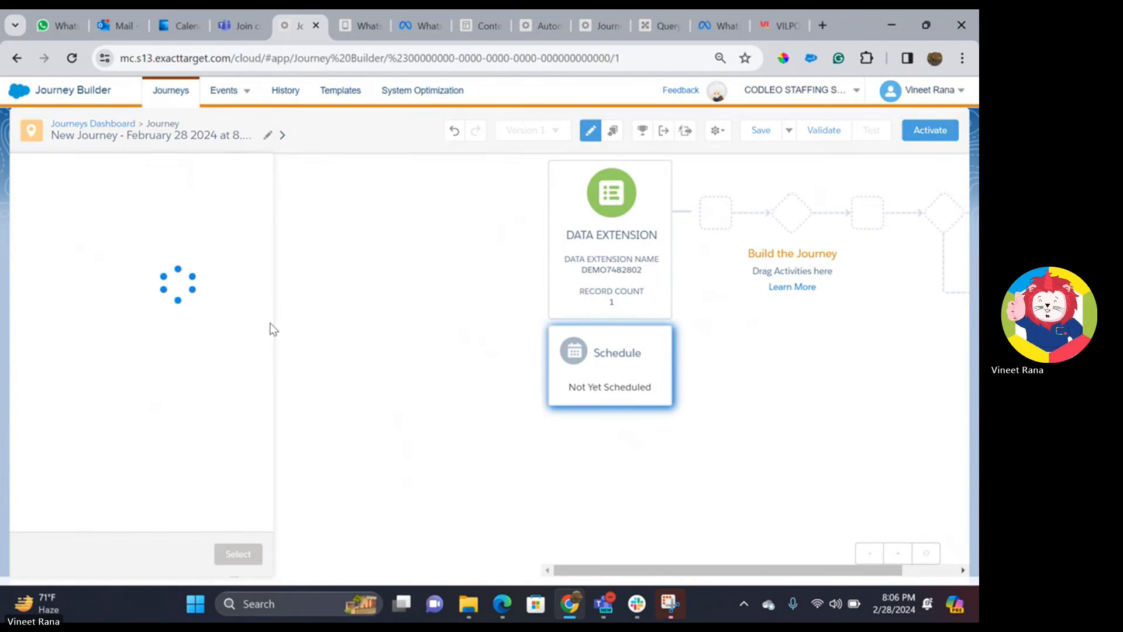
pyautogui.click(141, 297)
pyautogui.click(494, 554)
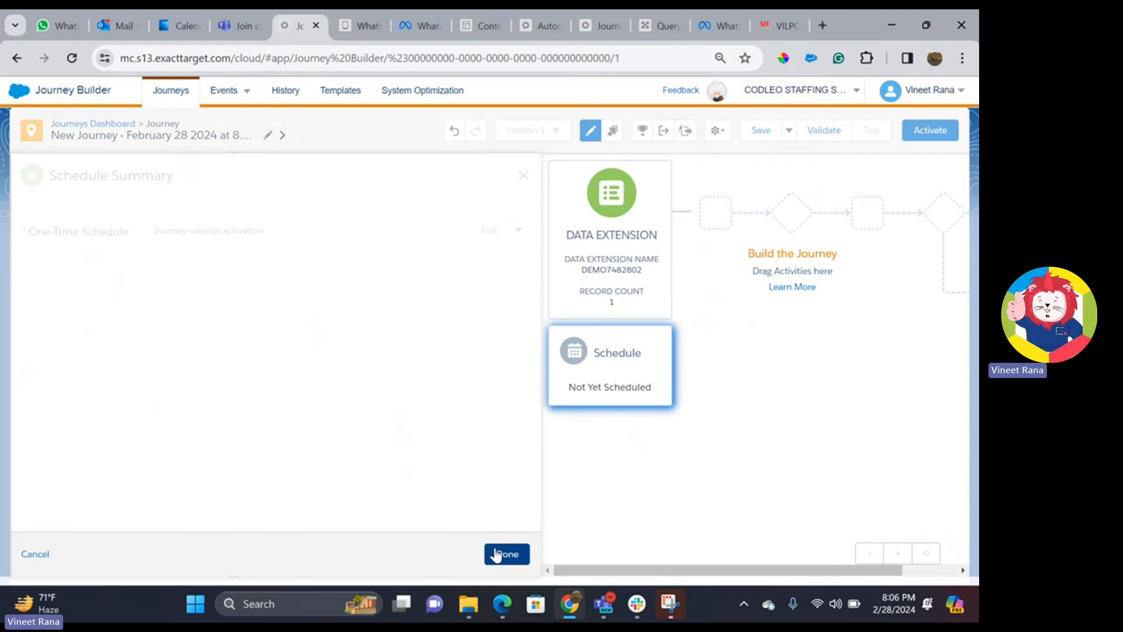
pyautogui.click(518, 557)
pyautogui.scroll(-5, 89, 328)
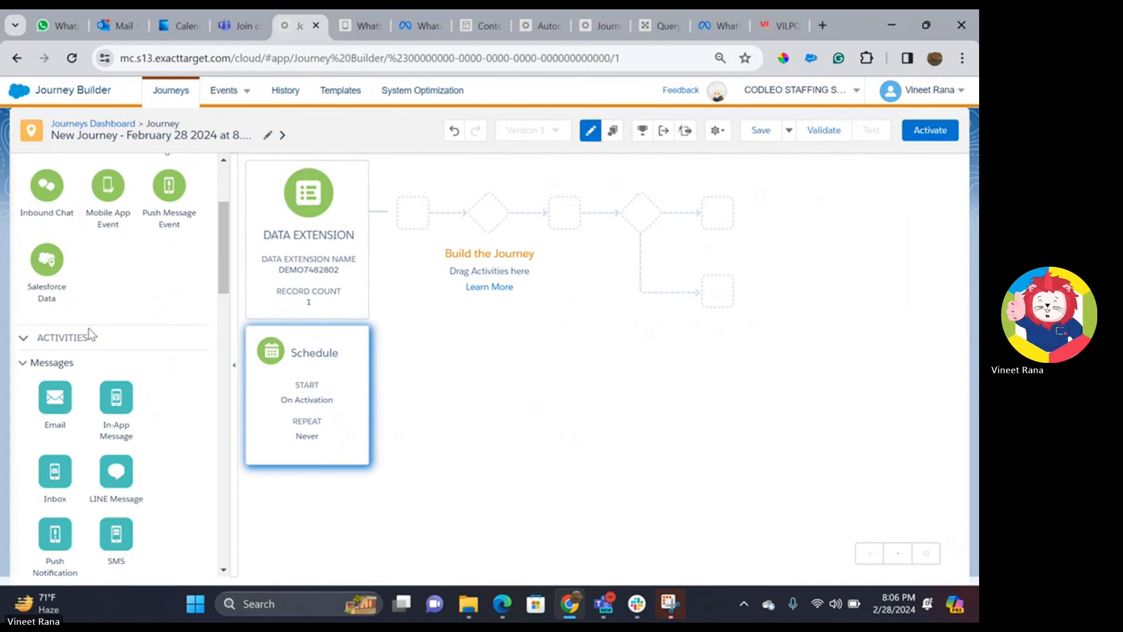
# - Add an Email activity to the journey path and delete the extra 1-day wait
pyautogui.moveTo(56, 259); pyautogui.dragTo(450, 218)
pyautogui.click(428, 201)
pyautogui.click(541, 229)
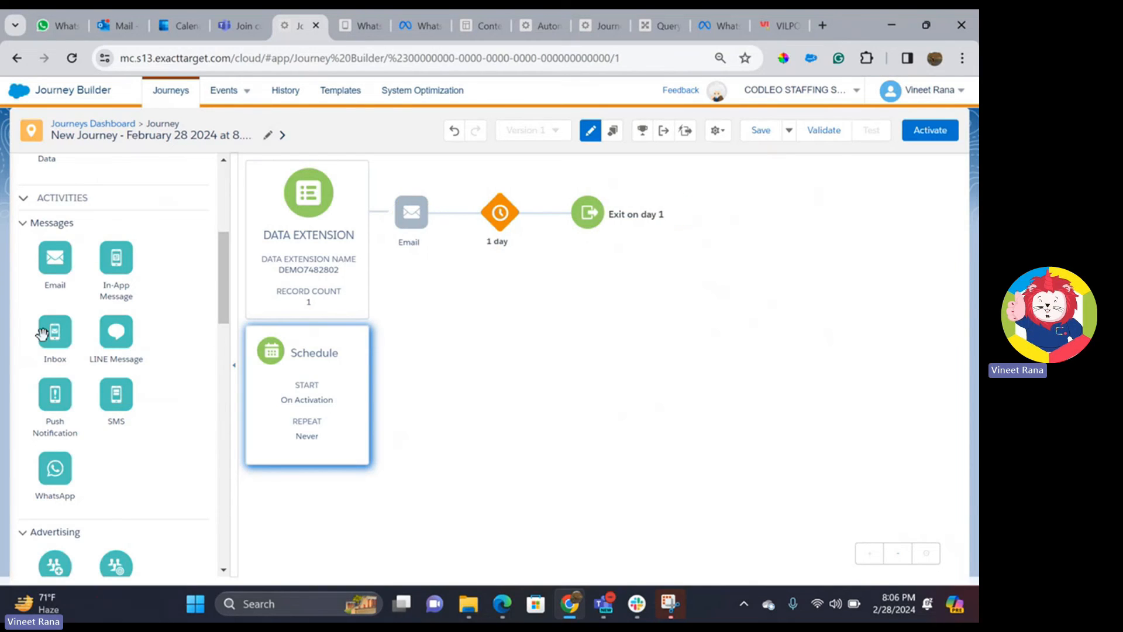
pyautogui.scroll(-1, 89, 346)
pyautogui.scroll(-3, 88, 346)
pyautogui.scroll(2, 89, 346)
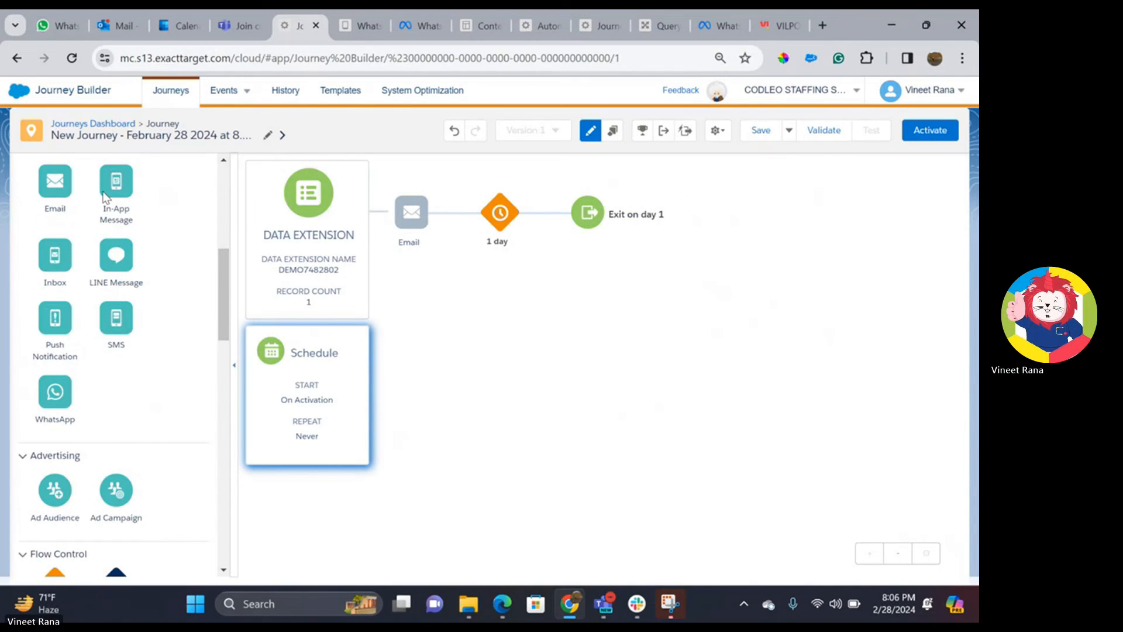
# - Add SMS and WhatsApp activities after the Email, then open the Email activity's message selection
pyautogui.moveTo(116, 315); pyautogui.dragTo(451, 220)
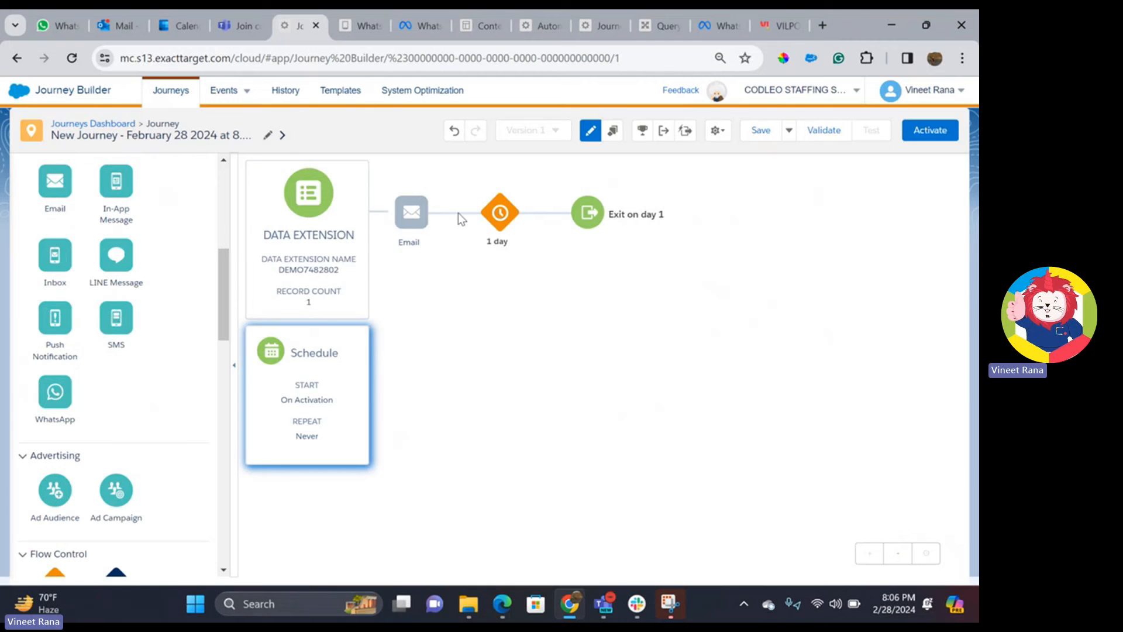
pyautogui.moveTo(55, 392); pyautogui.dragTo(548, 214)
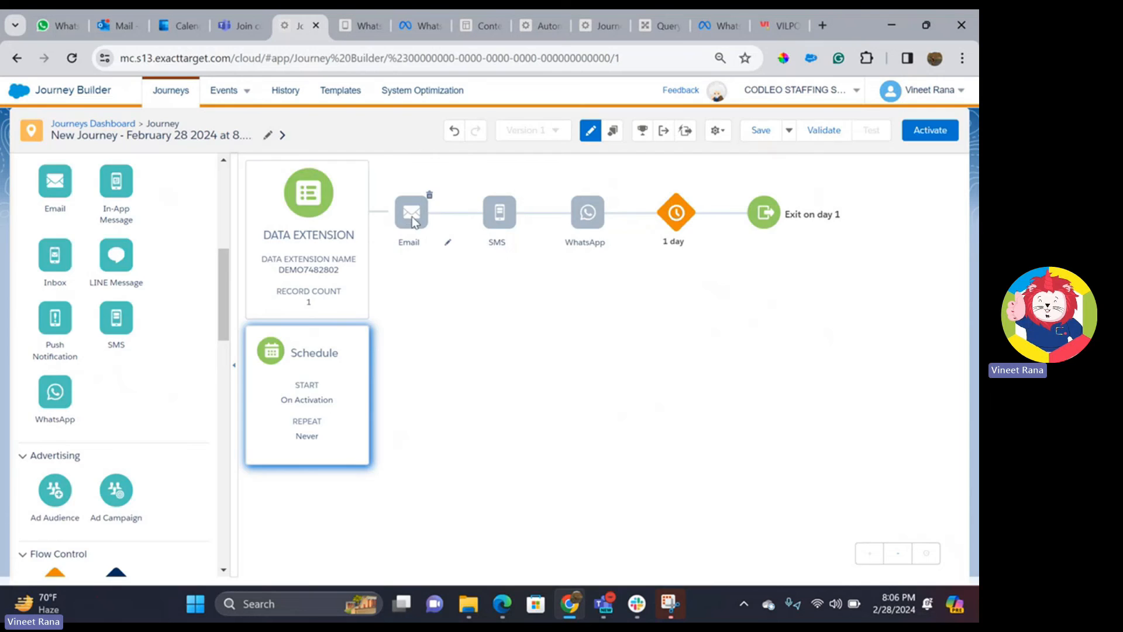
pyautogui.click(412, 217)
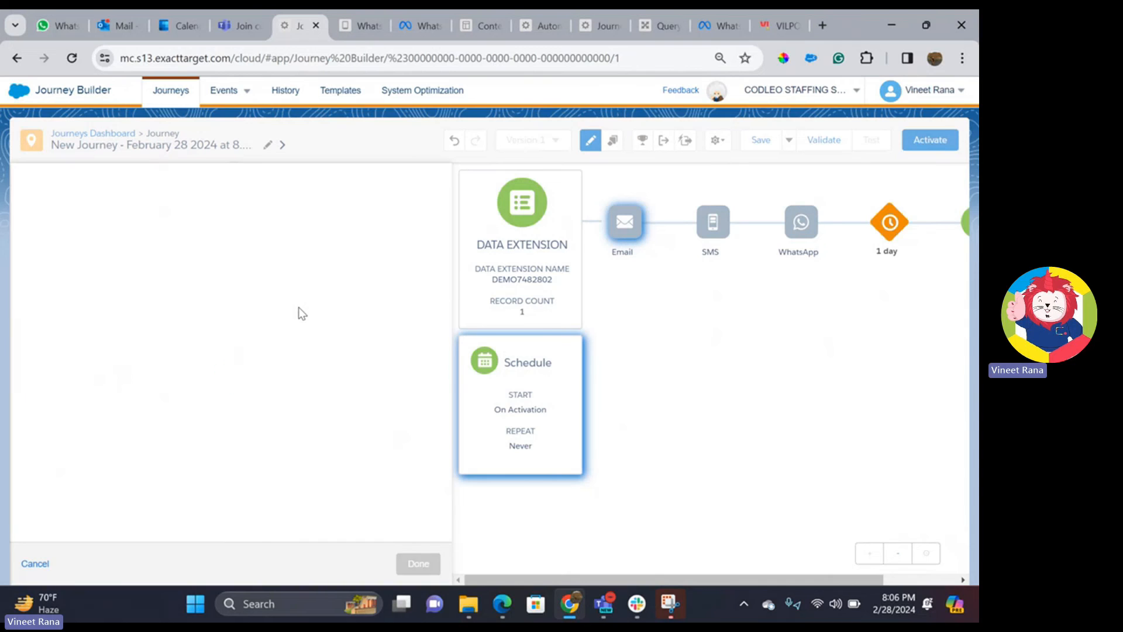
pyautogui.click(226, 446)
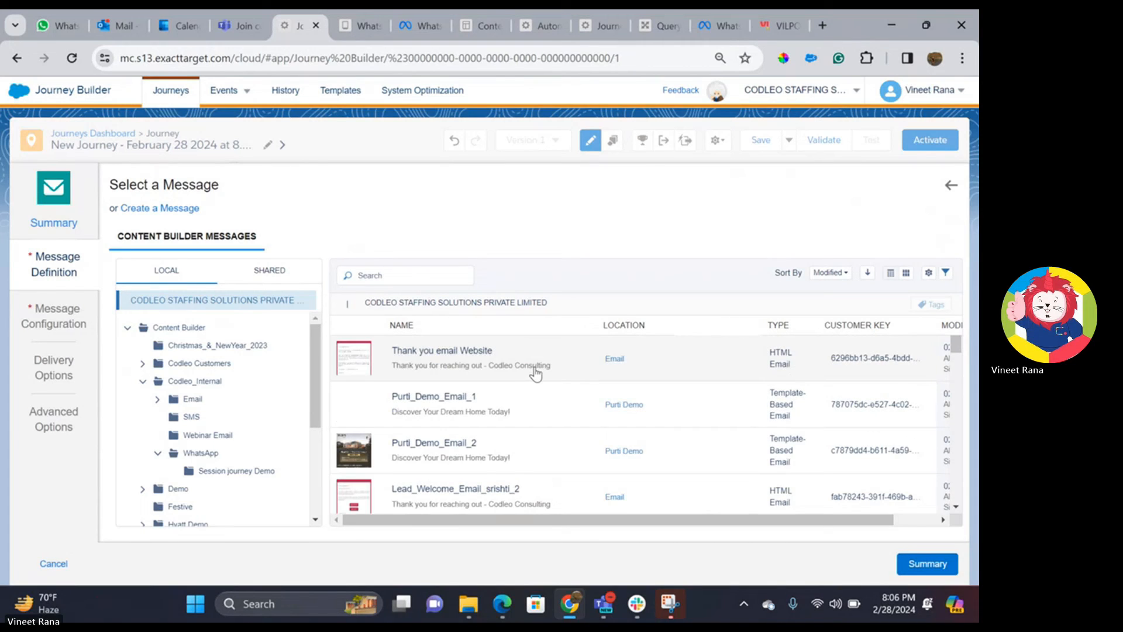
# - Select the Only_1_Hour_Left email for the Email activity
pyautogui.scroll(-3, 535, 375)
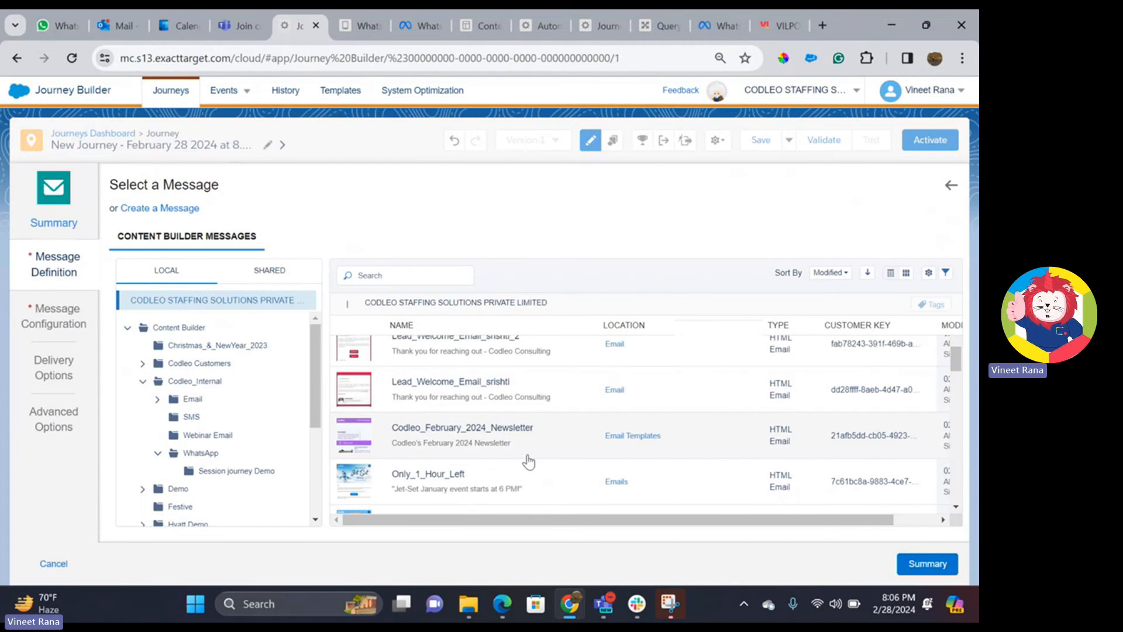
pyautogui.click(515, 480)
pyautogui.click(926, 563)
# - Set the email's send classification to Marketing Codleo and finish the Email step
pyautogui.scroll(-4, 439, 421)
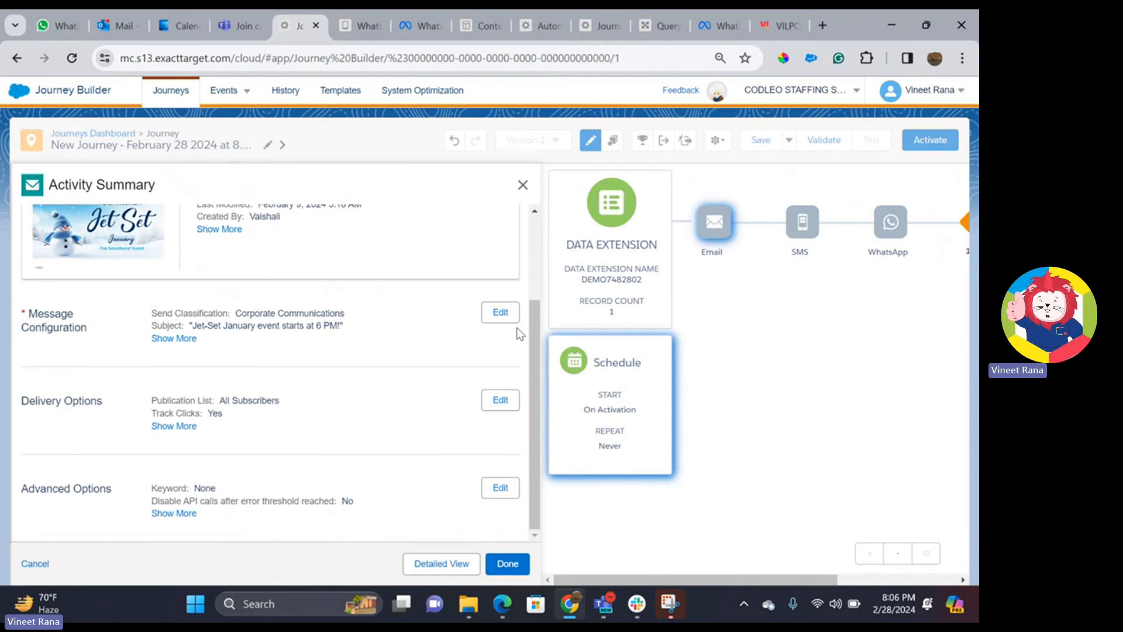
pyautogui.click(501, 313)
pyautogui.click(257, 267)
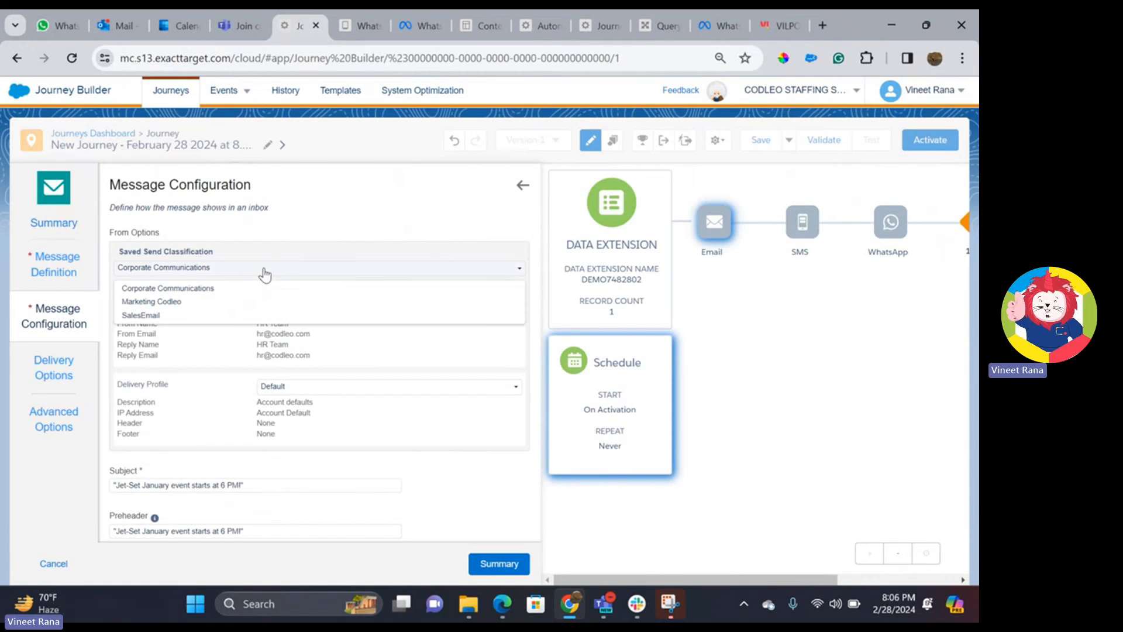
pyautogui.click(242, 298)
pyautogui.click(501, 563)
pyautogui.click(508, 563)
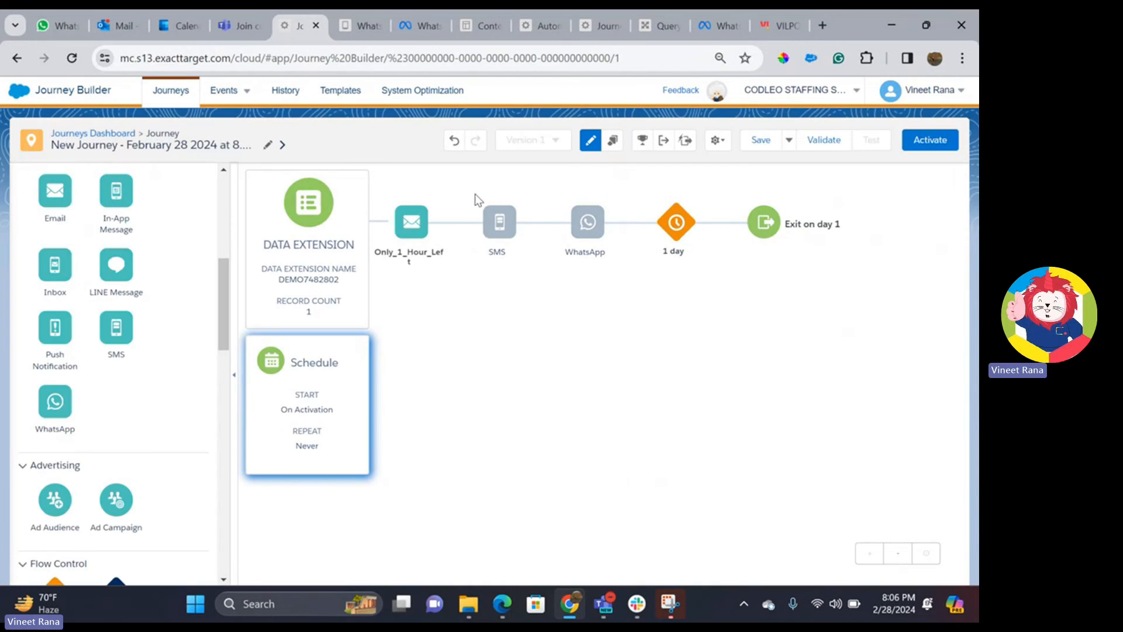
pyautogui.click(501, 211)
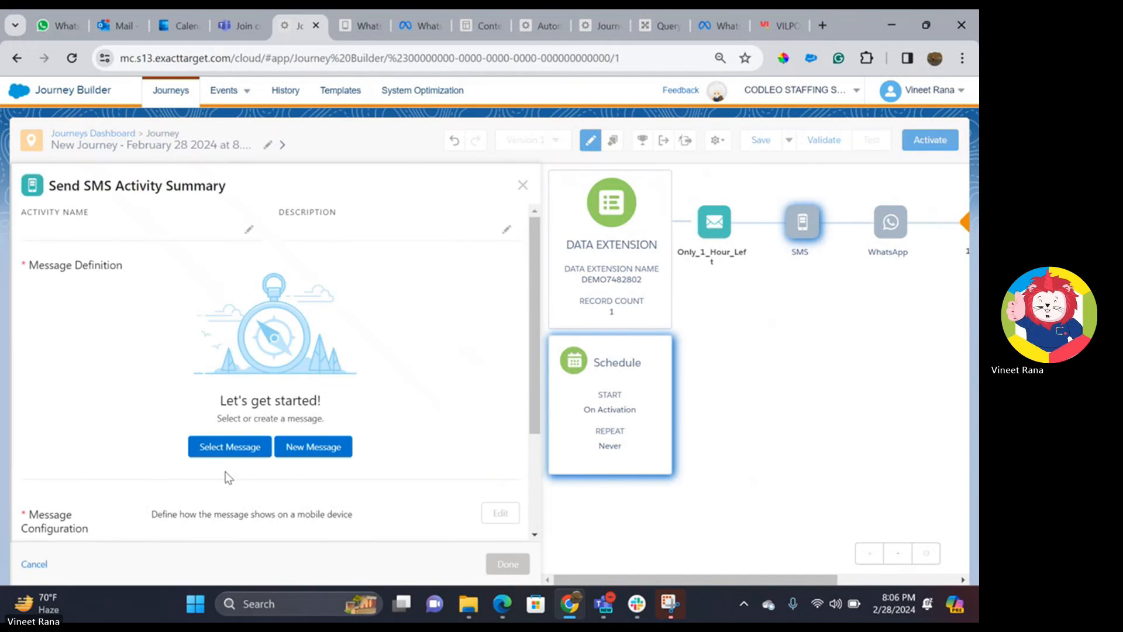
# - Pick the SF Lead Welcome SMS message from Content Builder cards and view the SMS summary
pyautogui.click(240, 456)
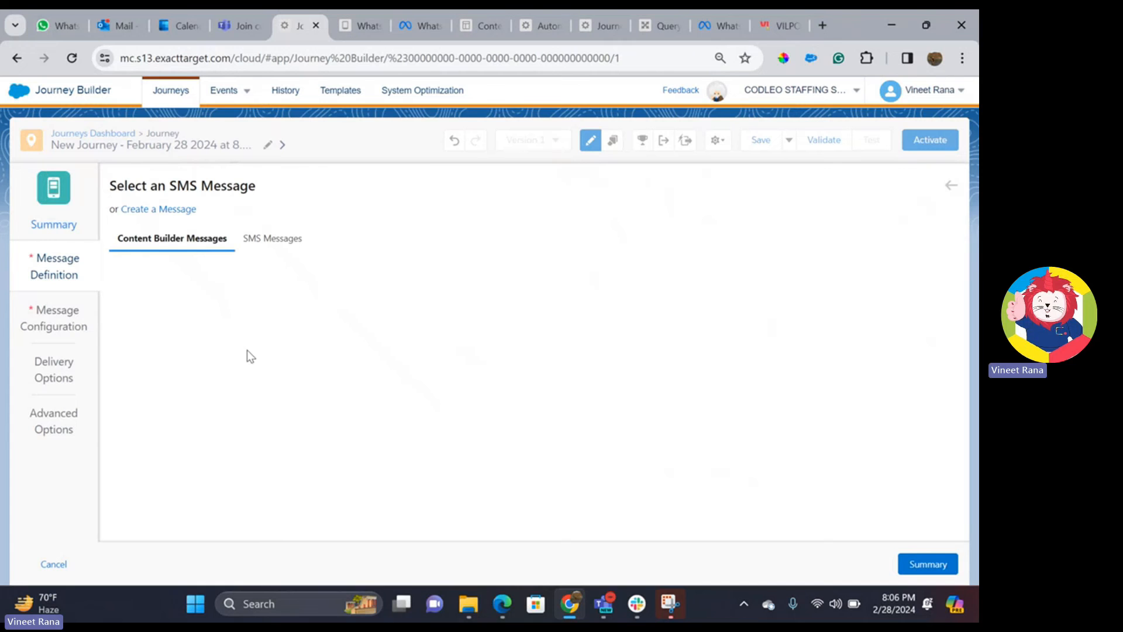
pyautogui.click(264, 237)
pyautogui.click(157, 239)
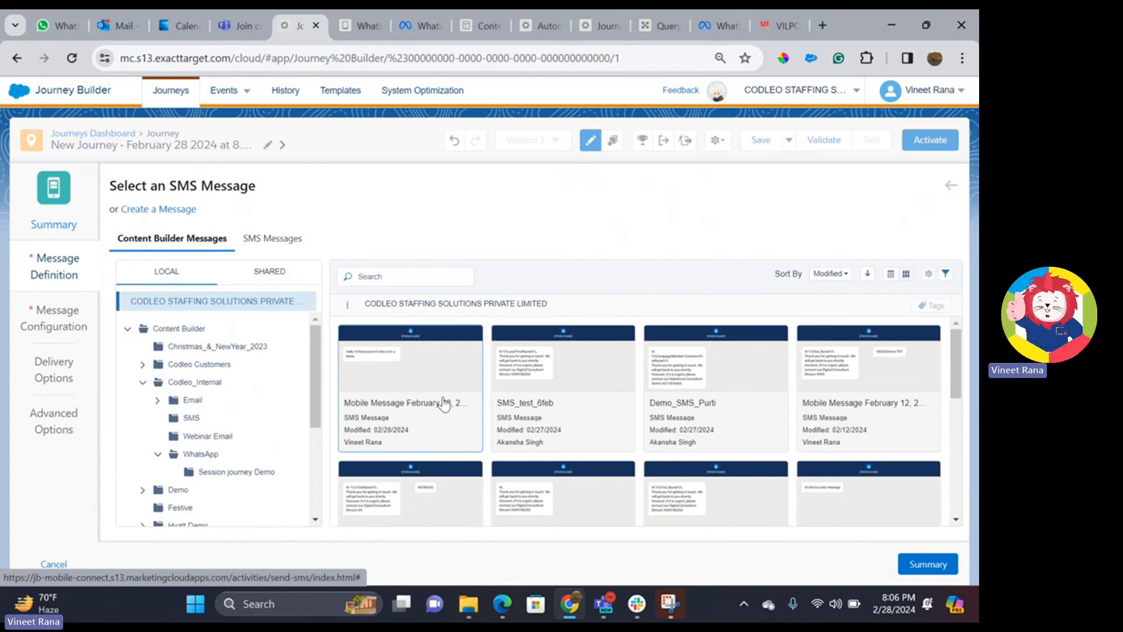
pyautogui.scroll(-6, 561, 380)
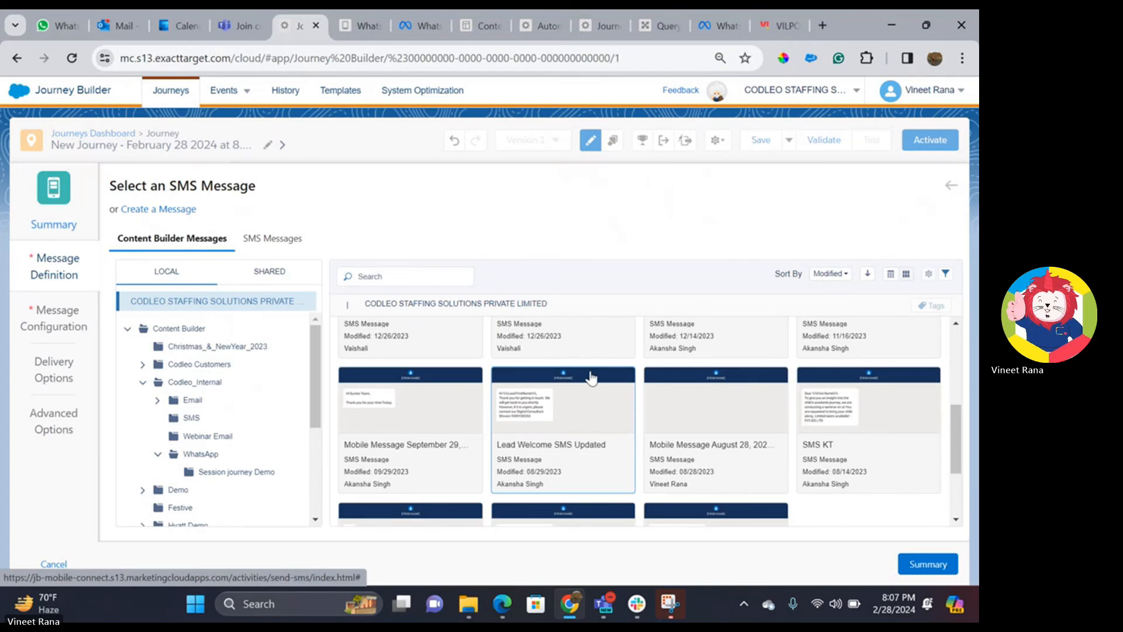
pyautogui.scroll(-2, 571, 408)
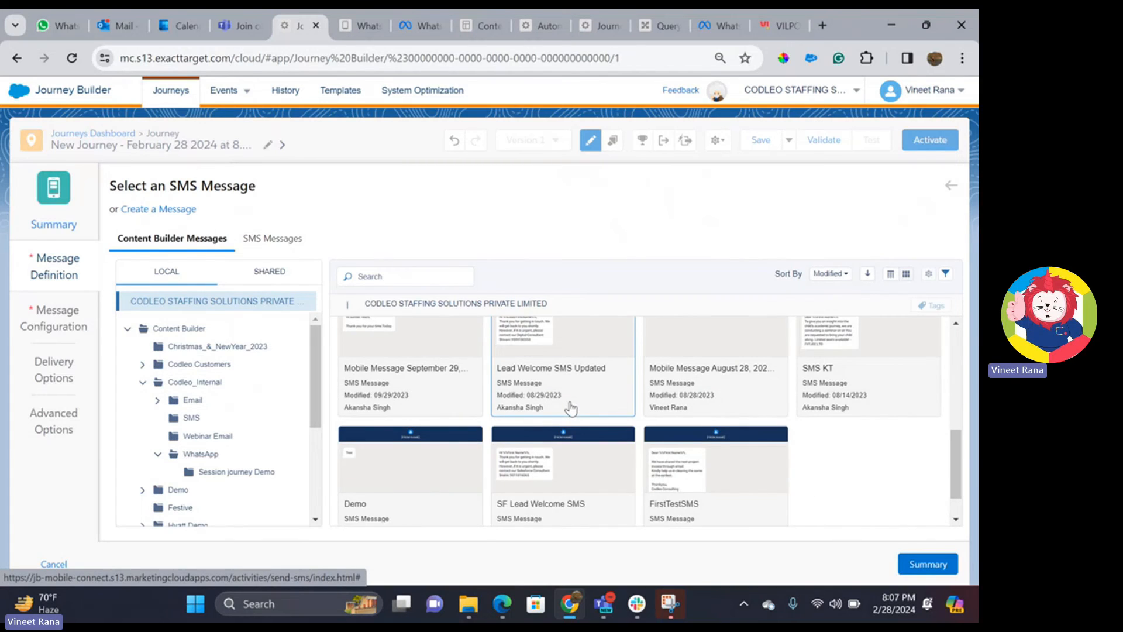
pyautogui.scroll(-1, 571, 408)
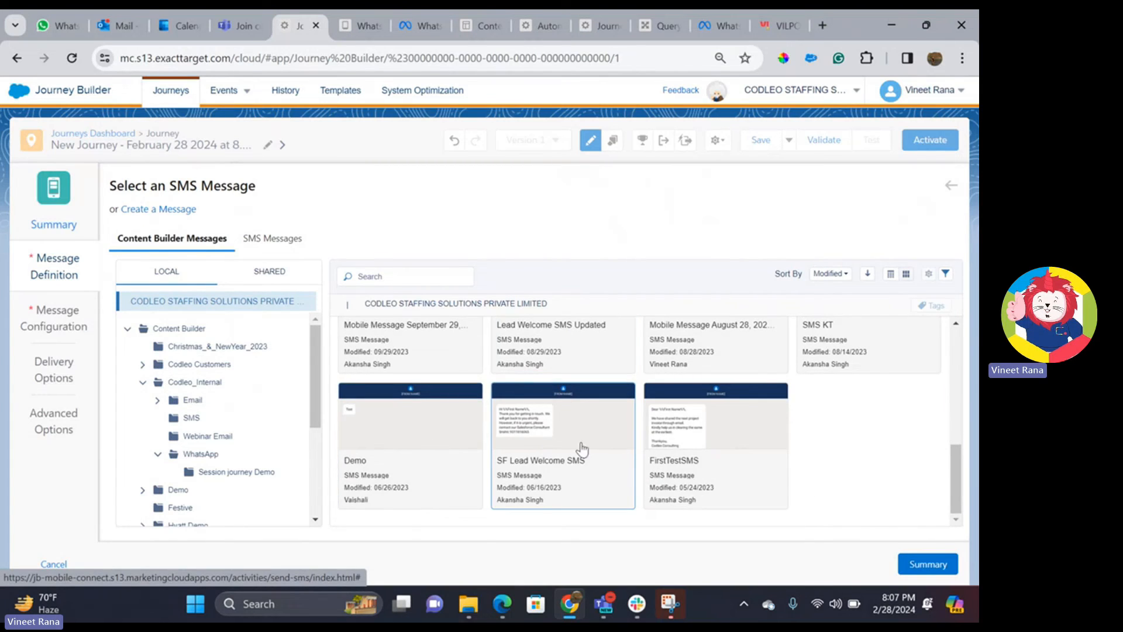
pyautogui.click(606, 443)
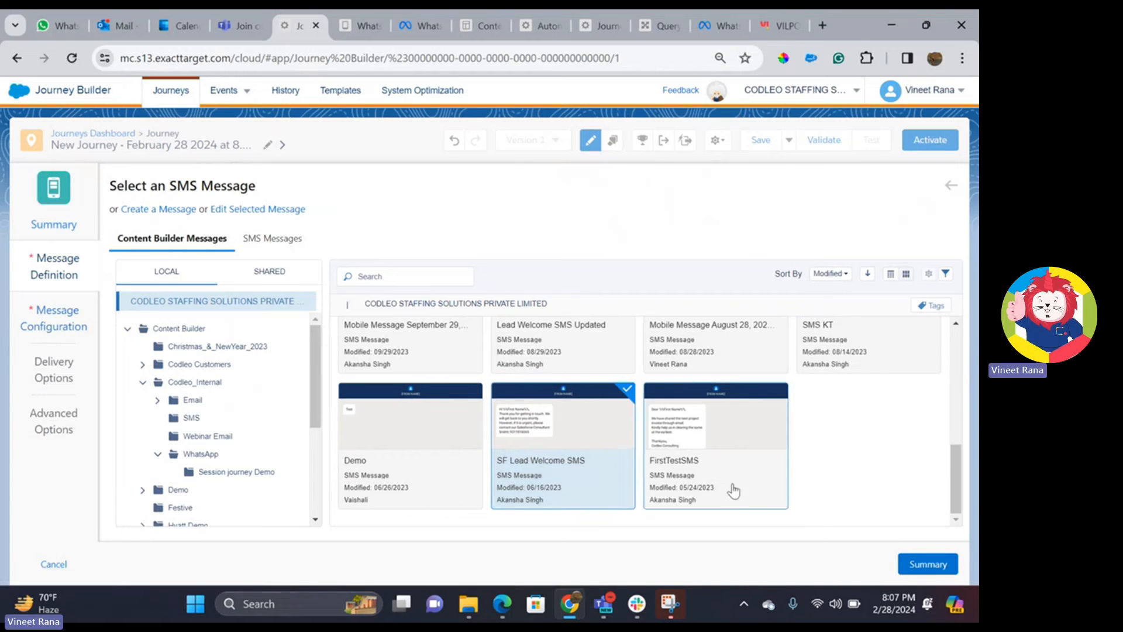
pyautogui.click(917, 565)
pyautogui.scroll(-2, 461, 357)
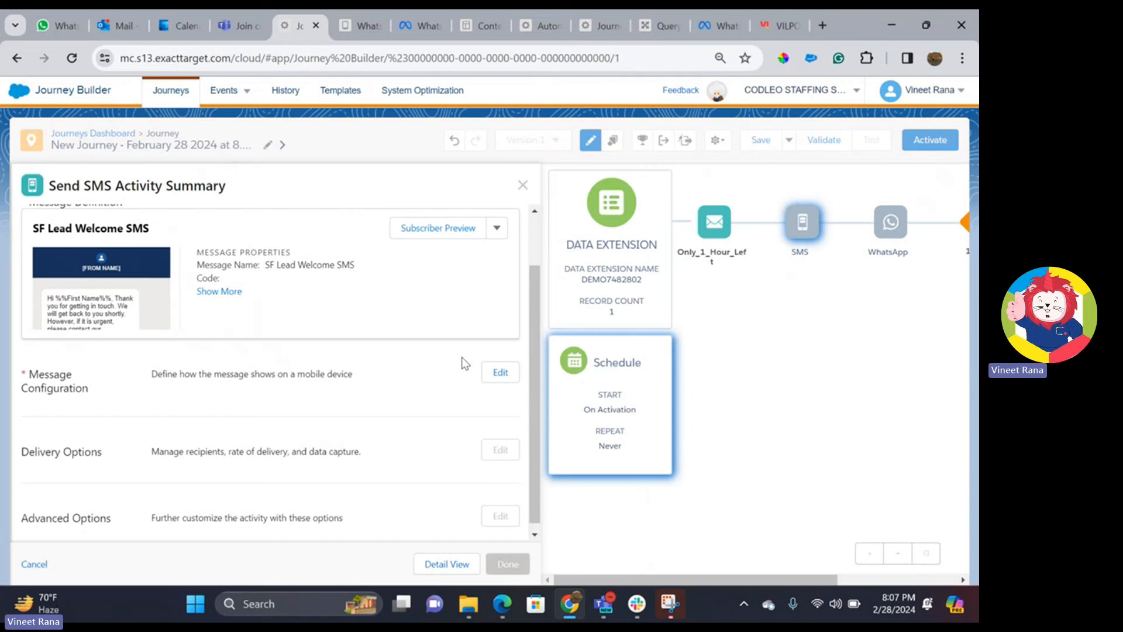
pyautogui.click(492, 367)
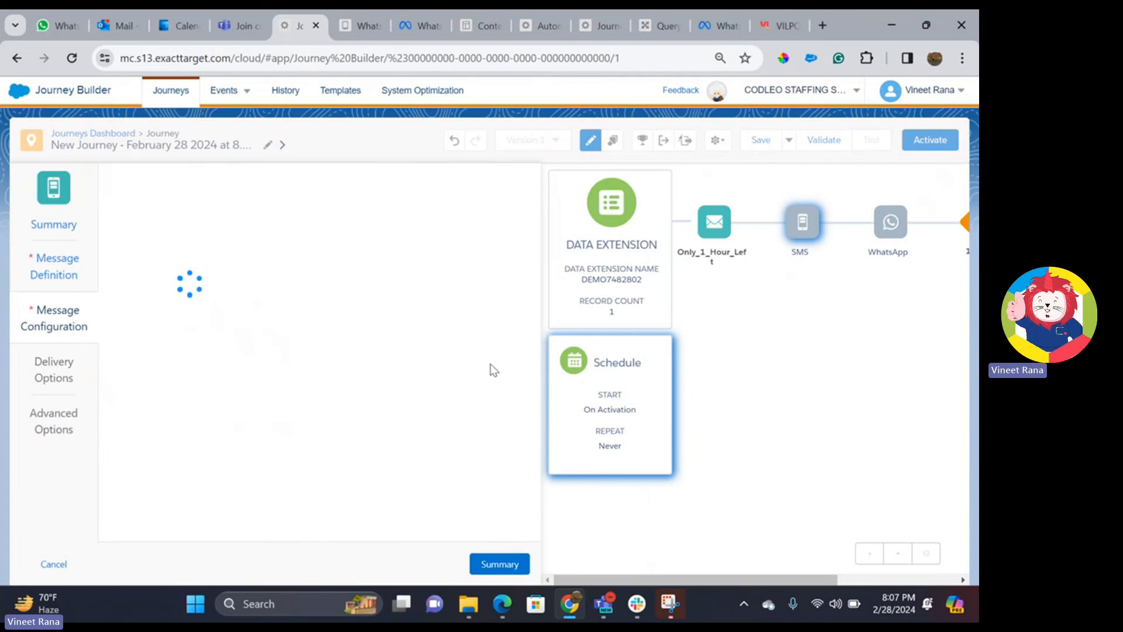
pyautogui.click(211, 291)
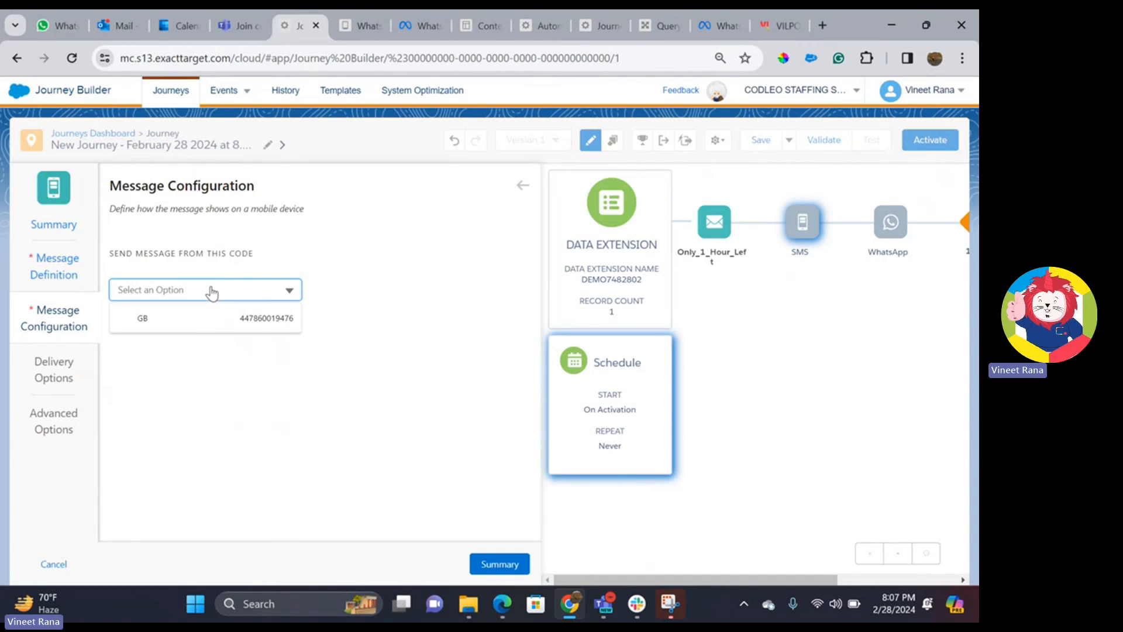
pyautogui.click(195, 326)
# - Use a custom From Name, pasting the registered header CODSTF from the DLT portal
pyautogui.scroll(-1, 219, 433)
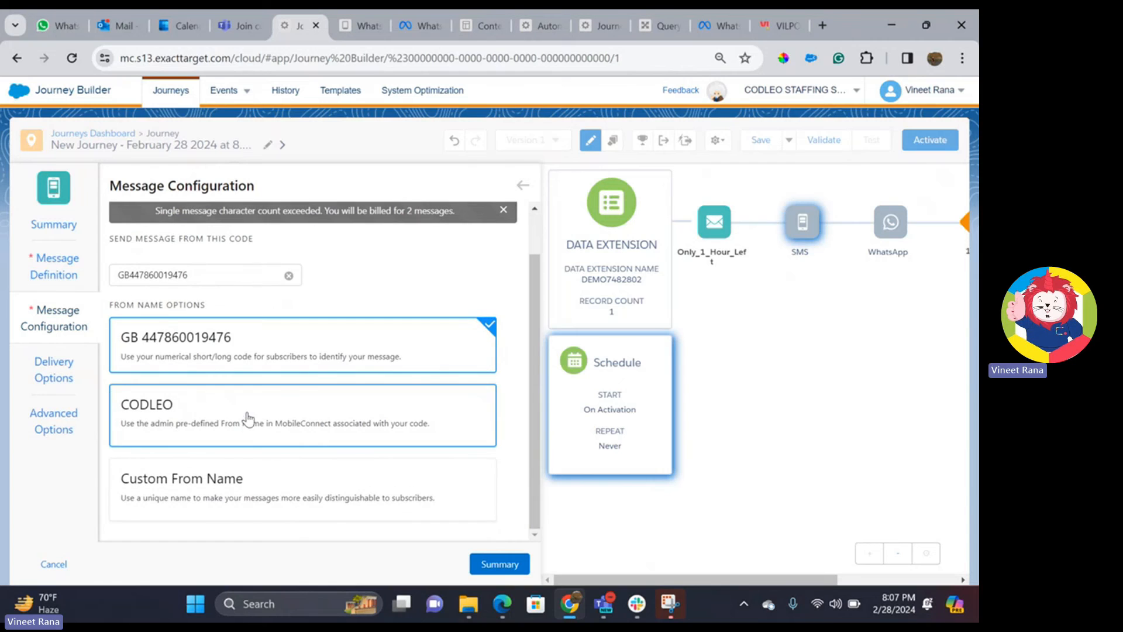
pyautogui.click(218, 502)
pyautogui.scroll(-4, 204, 422)
pyautogui.click(193, 368)
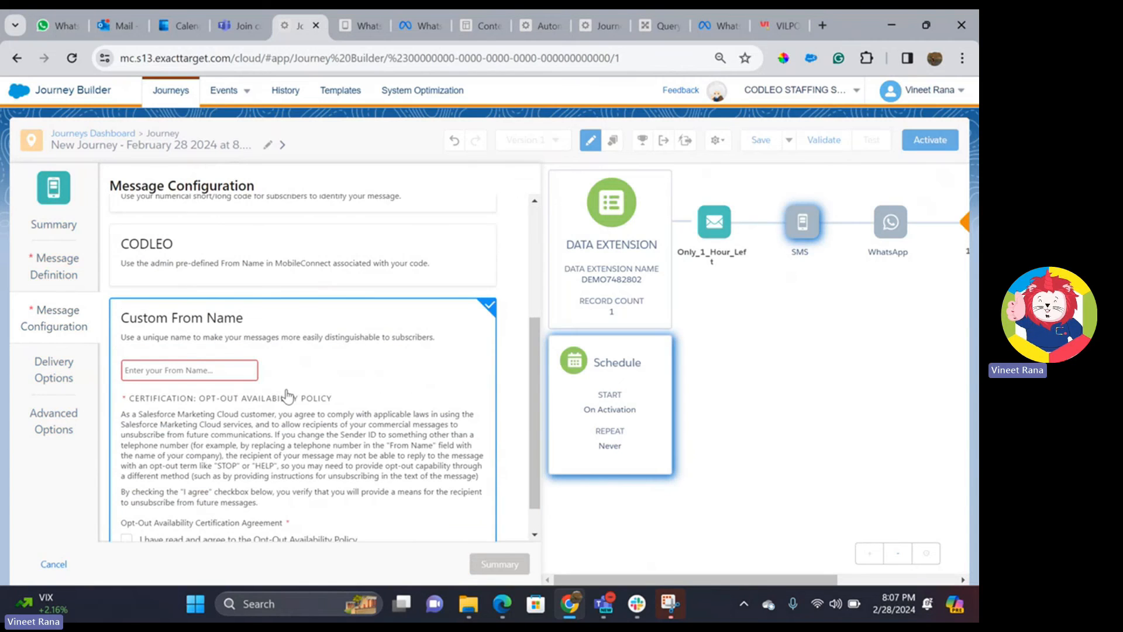
pyautogui.write('CODSTF')
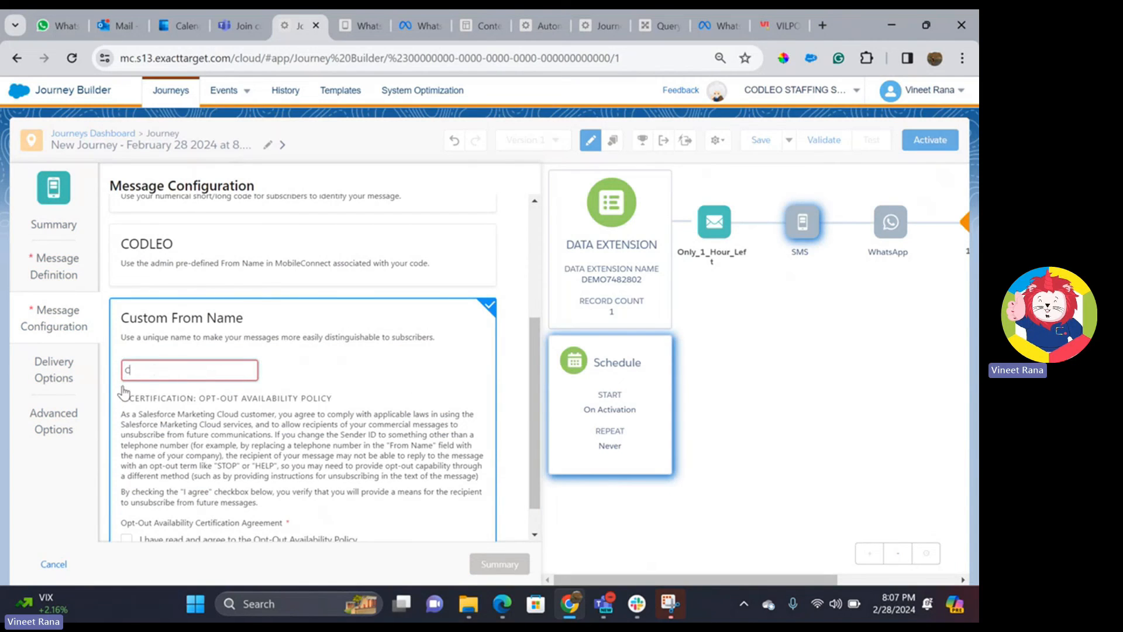
pyautogui.click(780, 25)
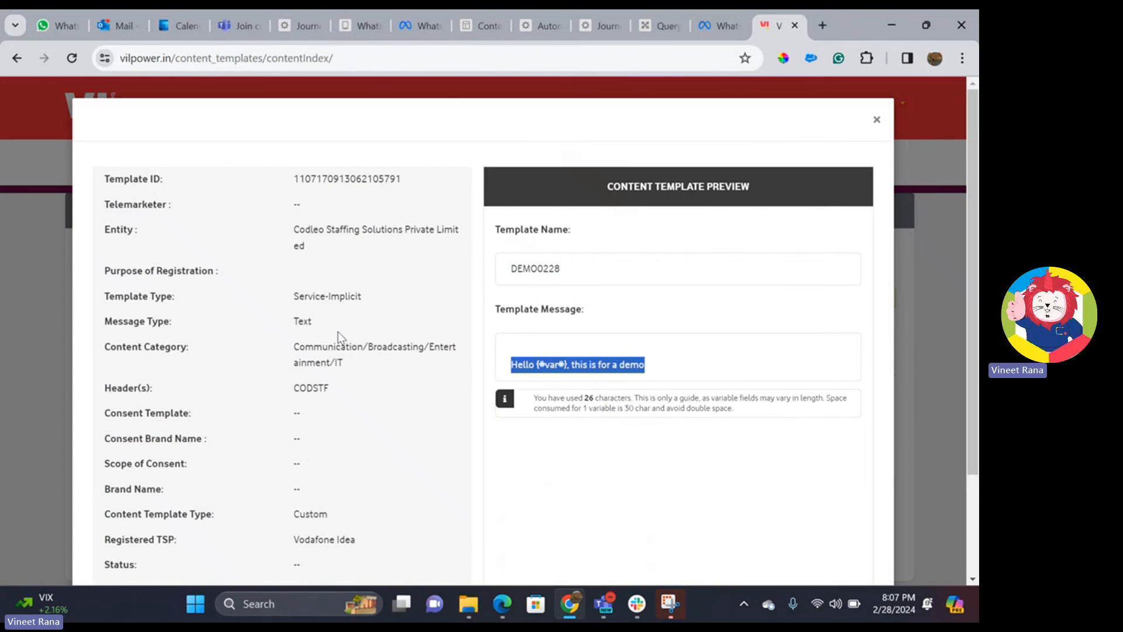
pyautogui.moveTo(332, 389); pyautogui.dragTo(291, 392)
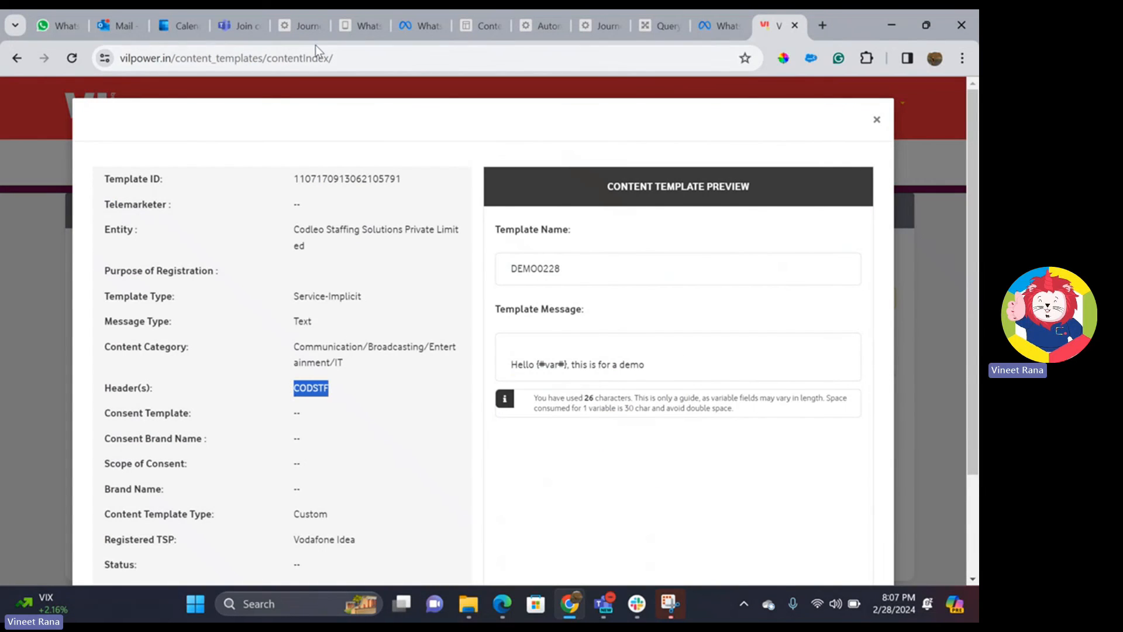
pyautogui.click(288, 23)
pyautogui.doubleClick(176, 373)
pyautogui.hotkey('ctrl', 'c')
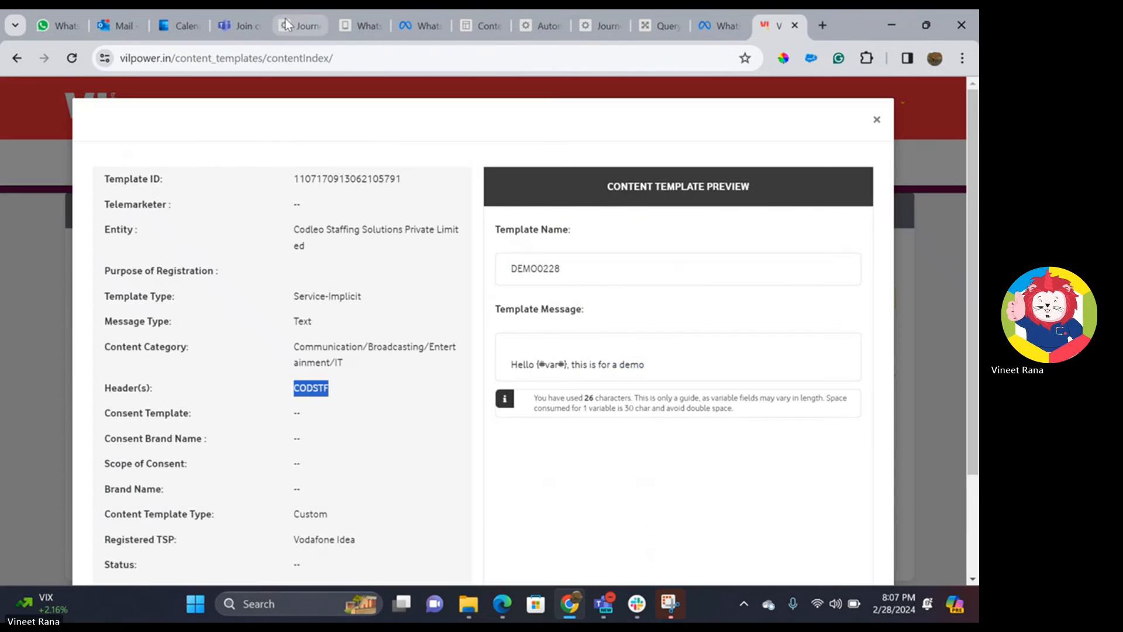
pyautogui.click(287, 23)
pyautogui.doubleClick(198, 371)
pyautogui.hotkey('ctrl', 'v')
# - Agree to the opt-out availability policy and return to the SMS summary
pyautogui.scroll(-1, 198, 372)
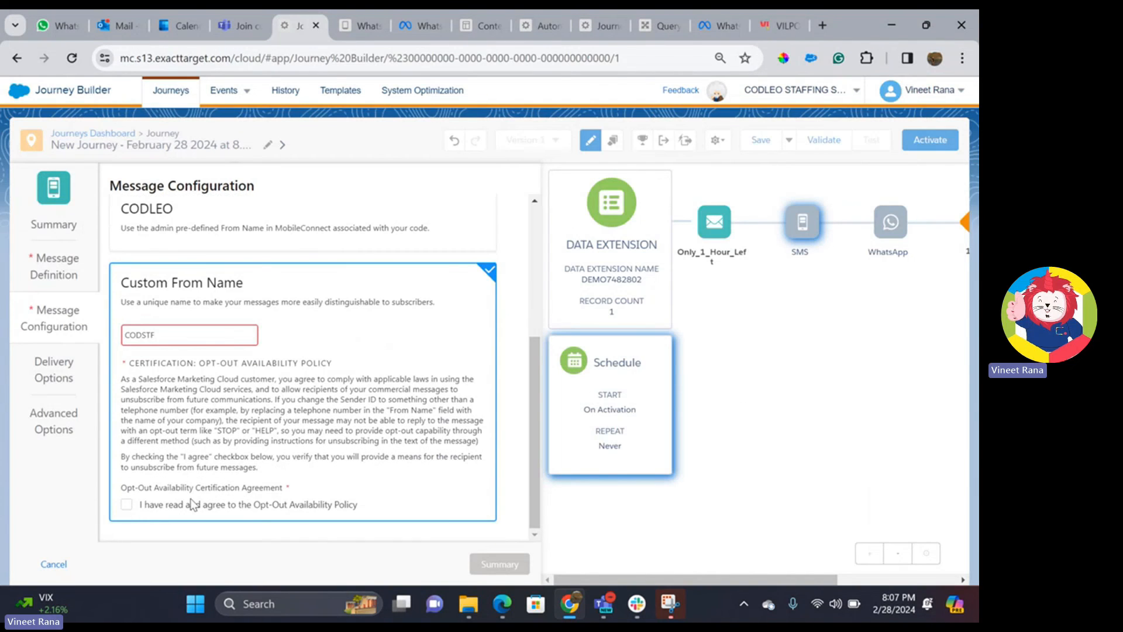
pyautogui.click(127, 505)
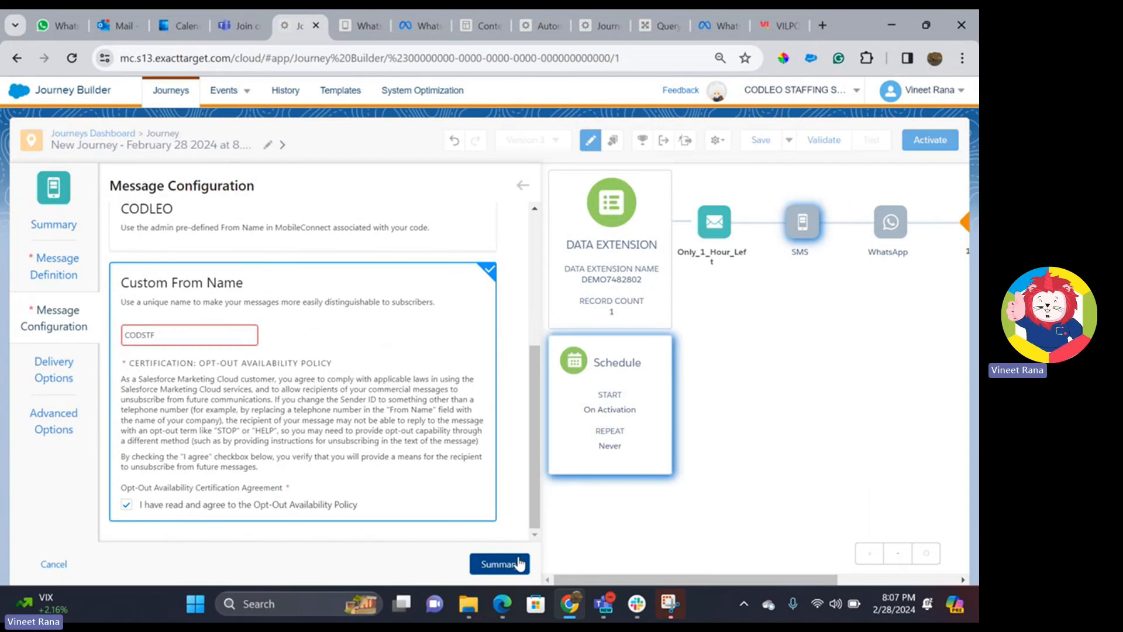
pyautogui.click(496, 564)
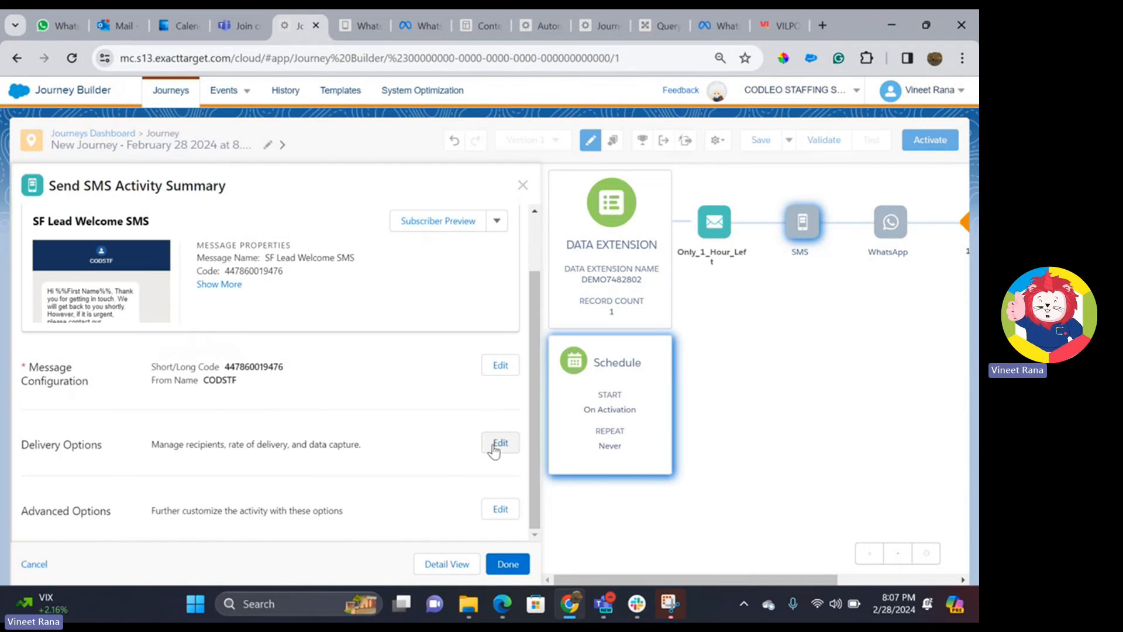
pyautogui.click(500, 443)
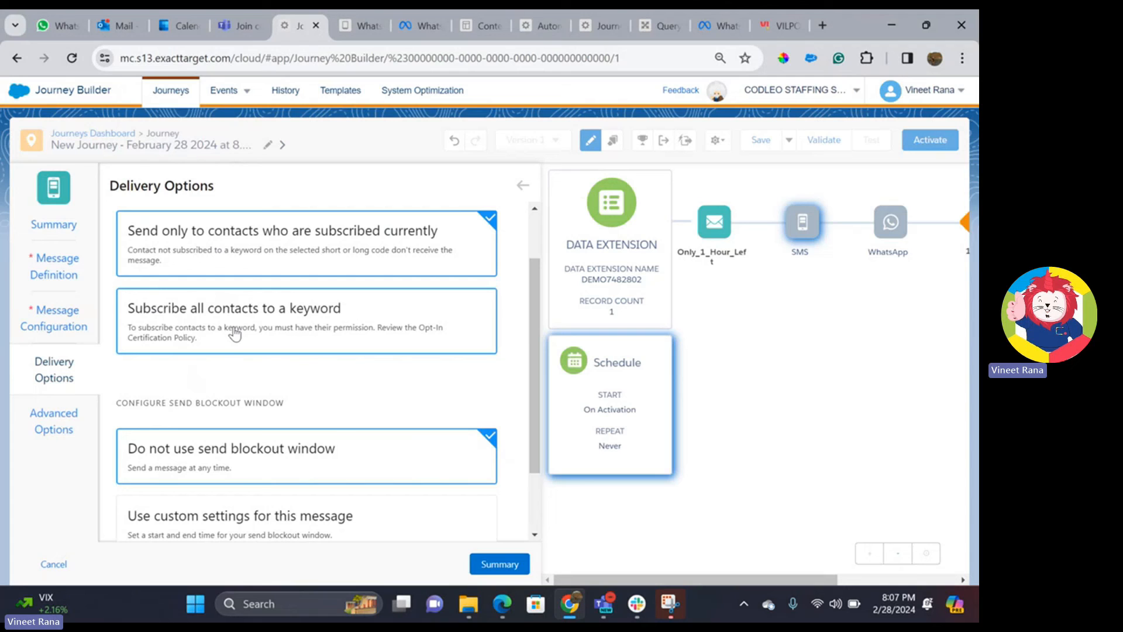
# - Subscribe all contacts to the CODLEO keyword and agree to the opt-in certification policy
pyautogui.click(230, 331)
pyautogui.click(237, 360)
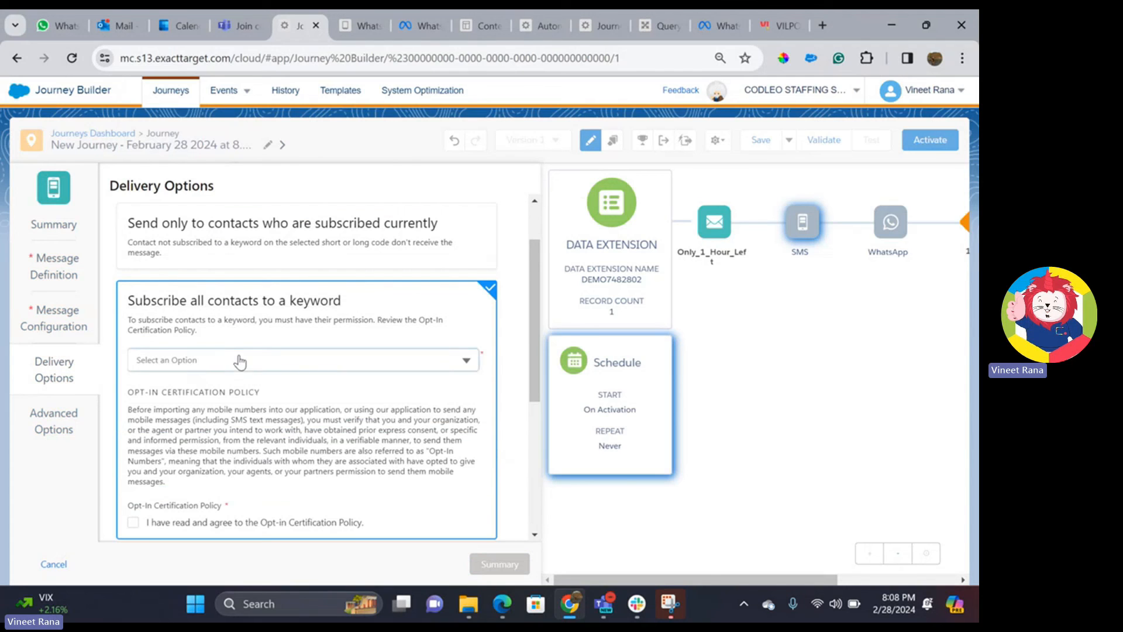
pyautogui.click(225, 386)
pyautogui.scroll(-3, 225, 386)
pyautogui.click(133, 373)
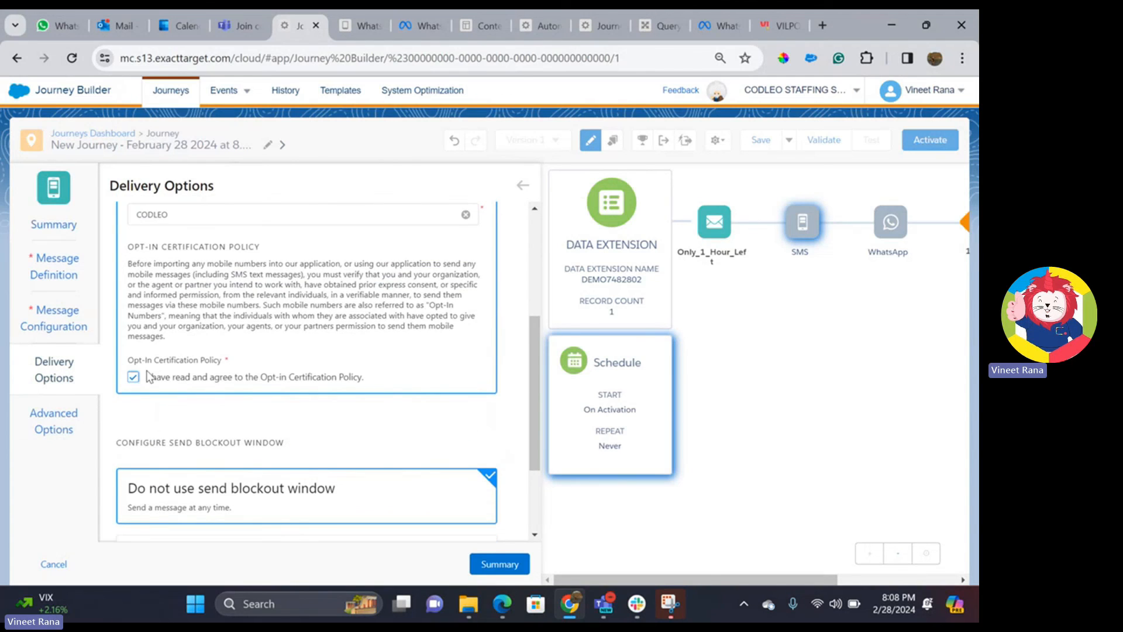
pyautogui.scroll(-2, 371, 360)
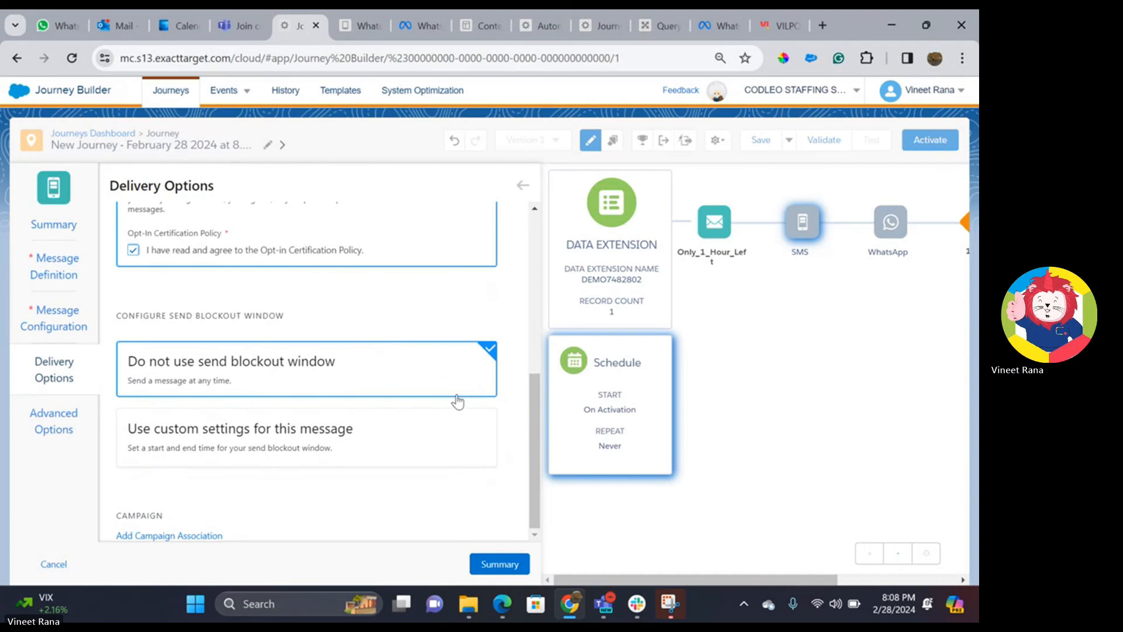
# - Confirm the SMS activity summary and complete the SMS step
pyautogui.click(499, 566)
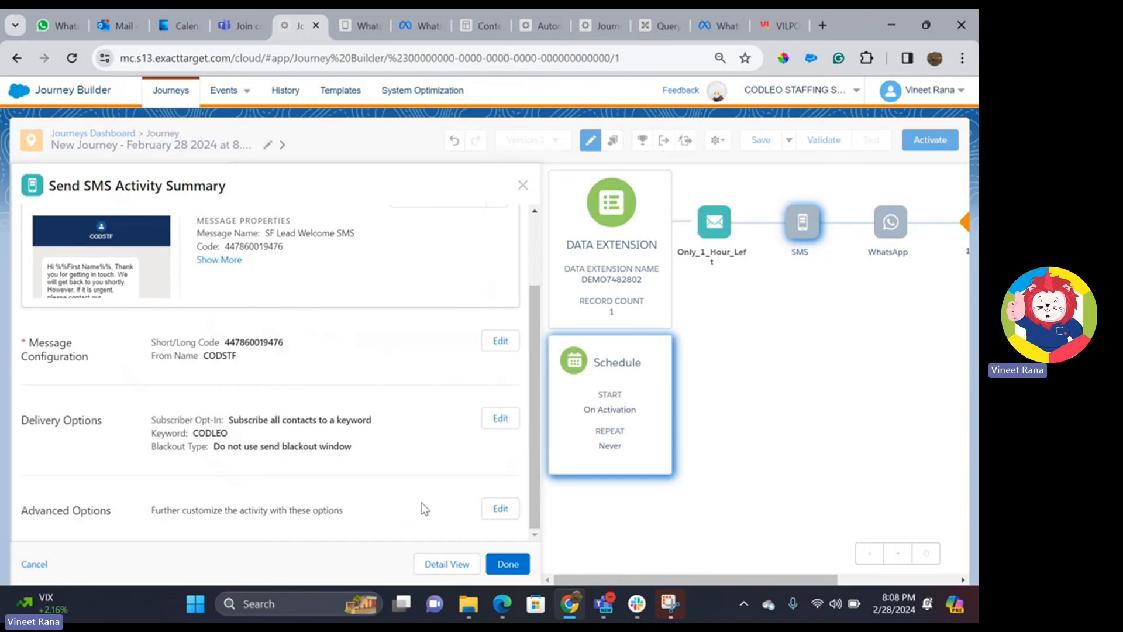
pyautogui.click(507, 565)
pyautogui.click(587, 228)
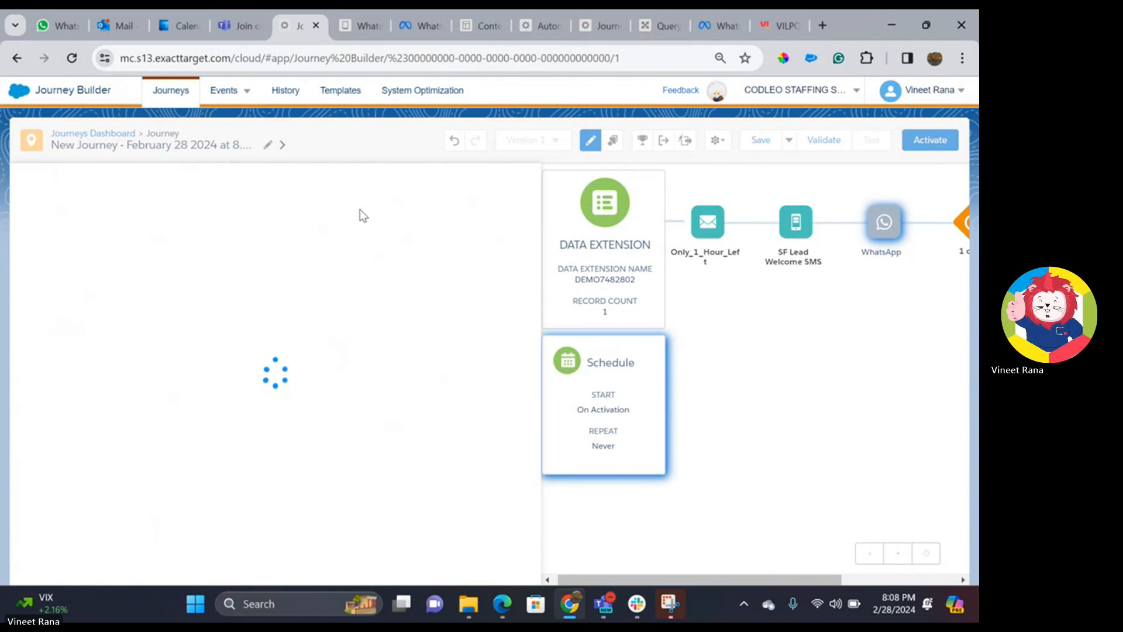
# - Configure the 1_Hour_Left WhatsApp activity to send via Codleo Consulting to the Mobile attribute
pyautogui.click(237, 444)
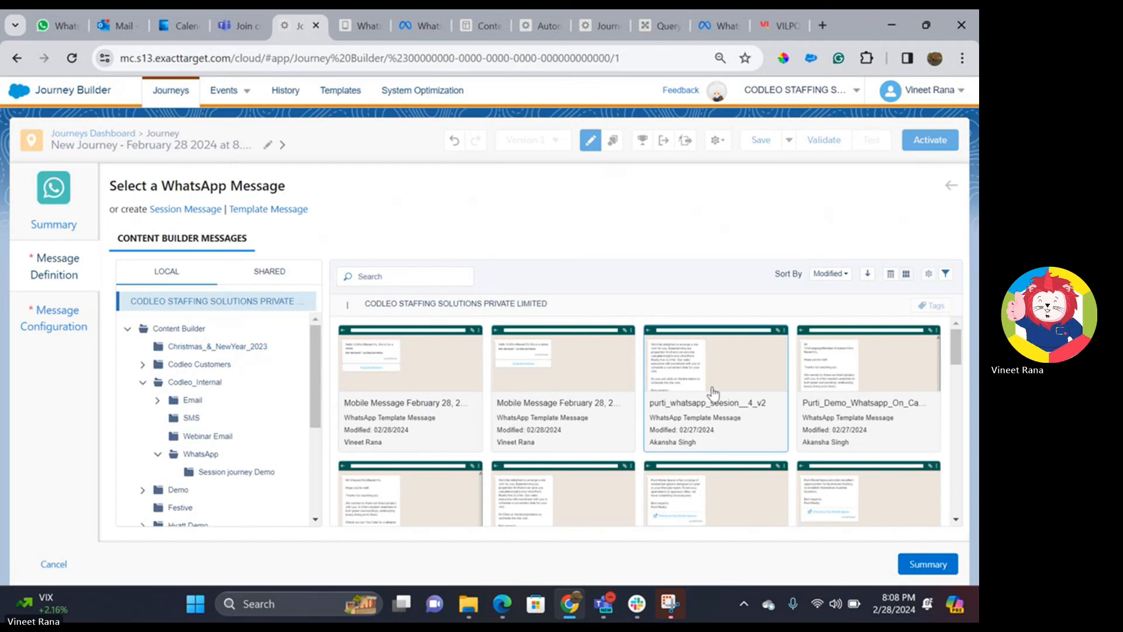
pyautogui.scroll(-4, 715, 402)
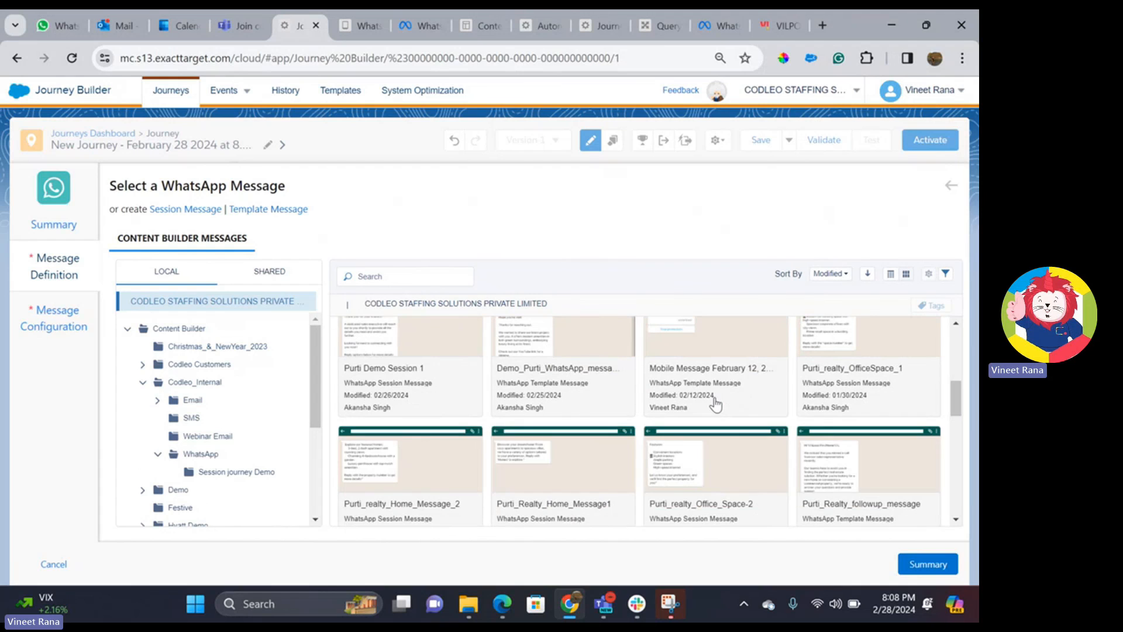
pyautogui.scroll(-5, 715, 402)
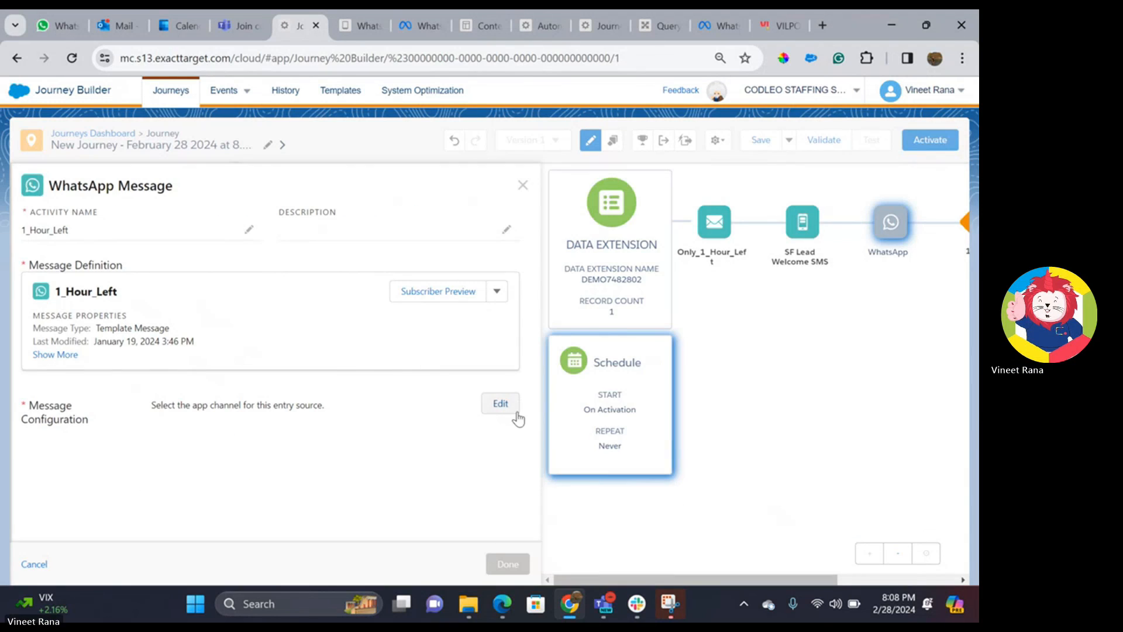
pyautogui.click(500, 404)
pyautogui.click(189, 245)
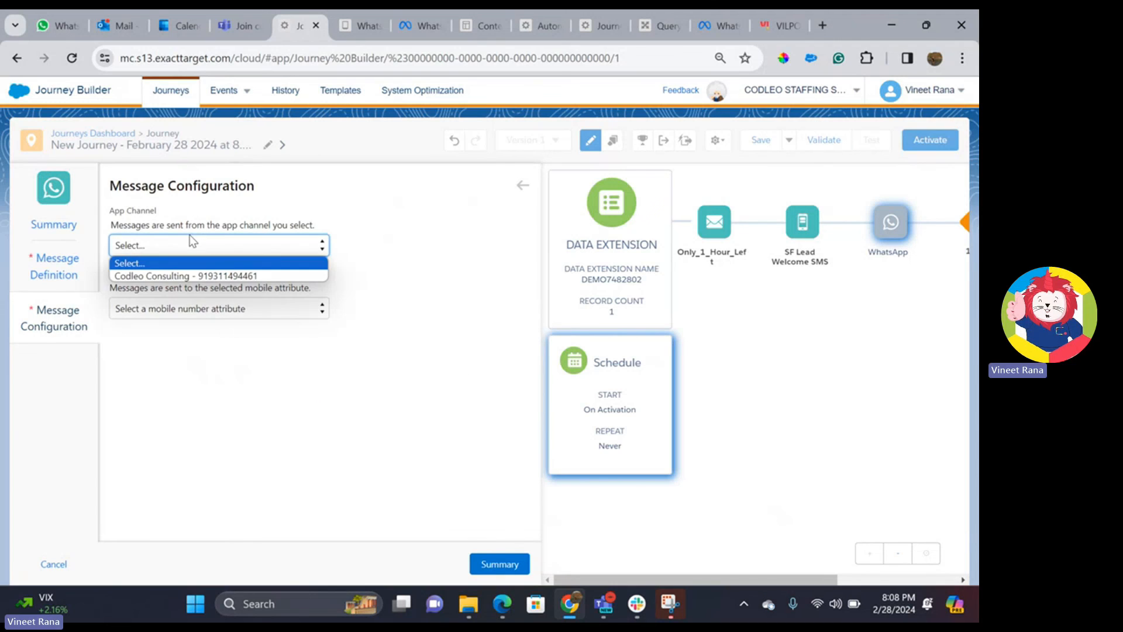
pyautogui.click(179, 271)
pyautogui.click(167, 308)
pyautogui.click(156, 339)
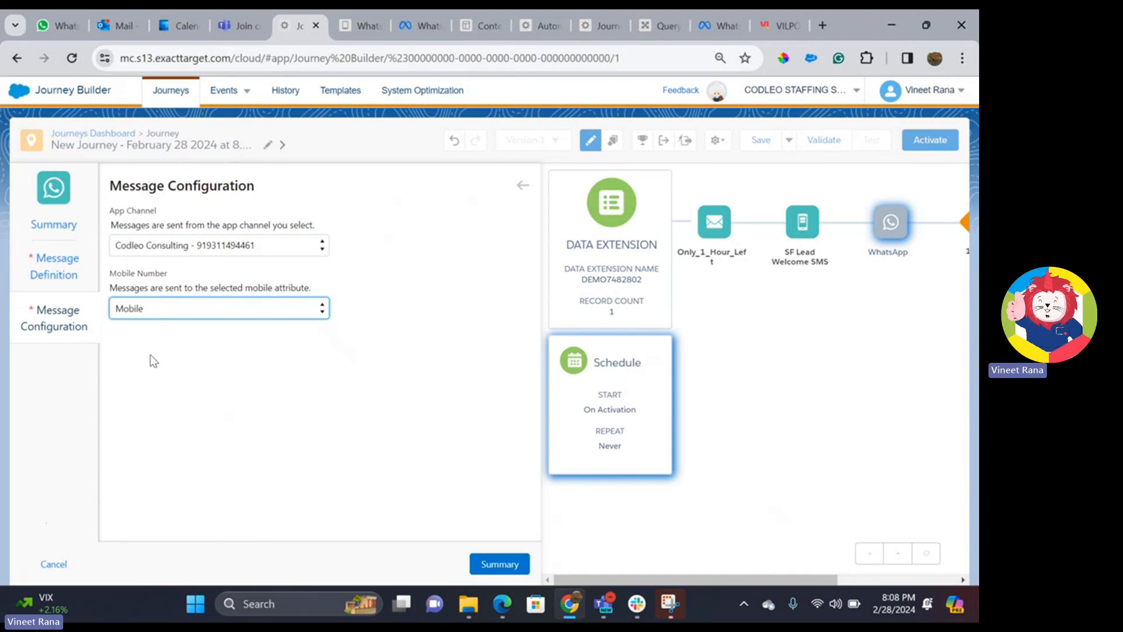
pyautogui.click(152, 314)
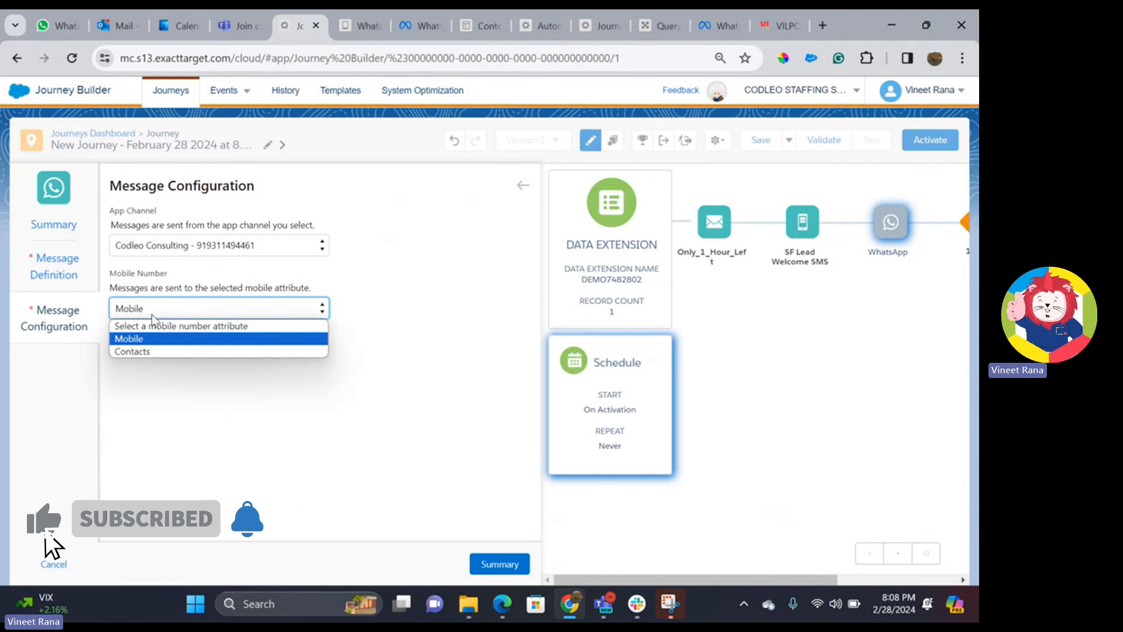
pyautogui.click(155, 339)
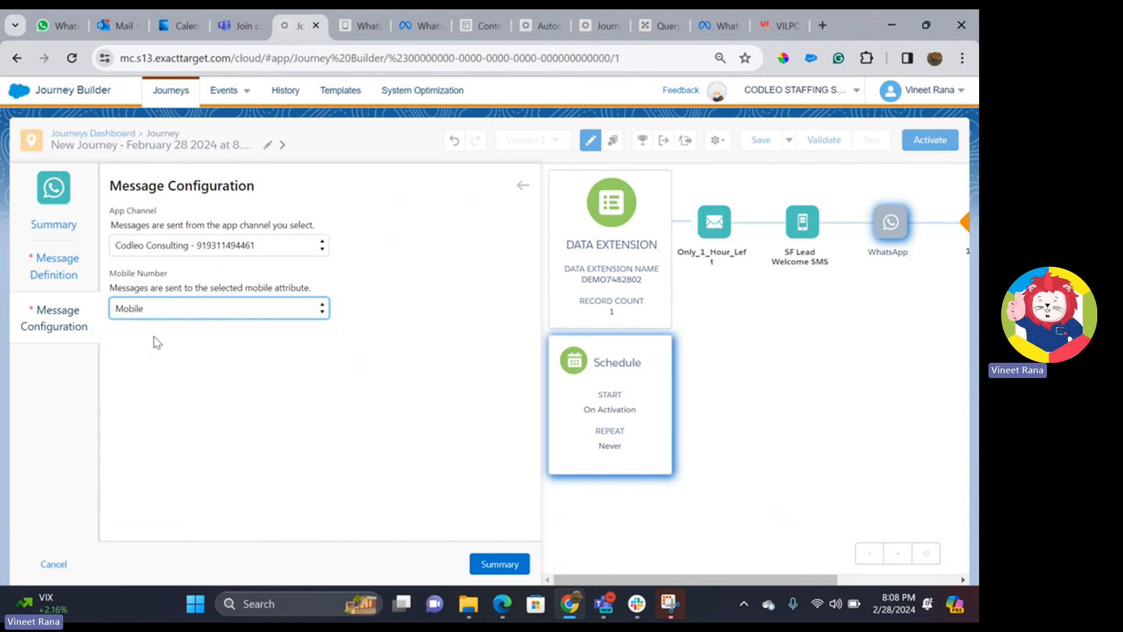
pyautogui.click(500, 564)
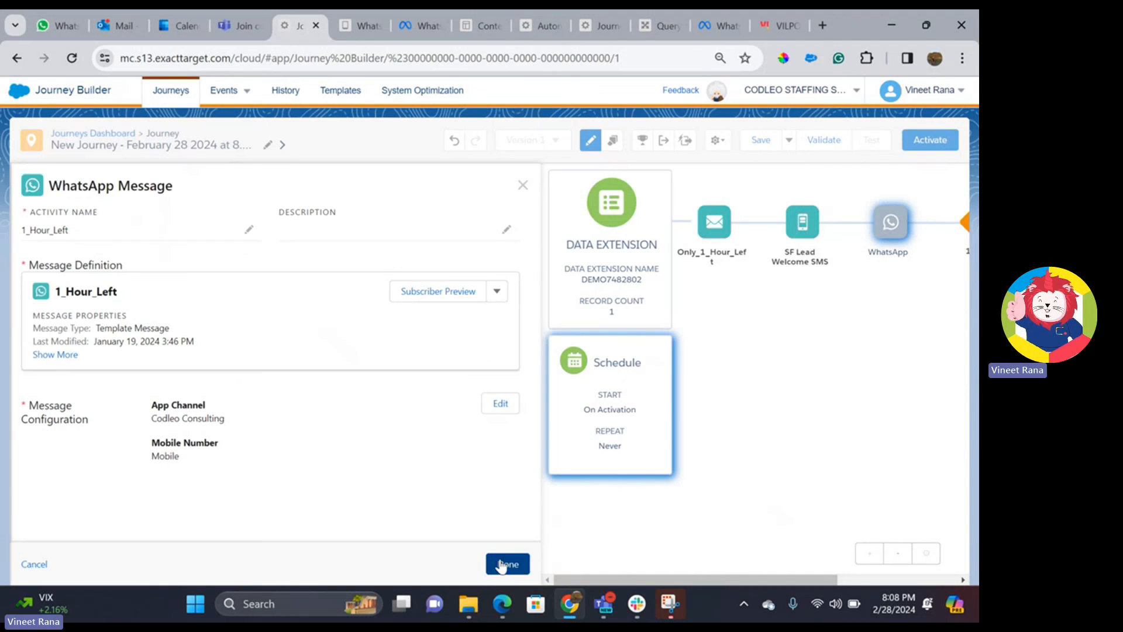
pyautogui.click(504, 563)
# - Open Journey Settings and allow contacts to re-enter anytime
pyautogui.click(717, 140)
pyautogui.click(673, 166)
pyautogui.click(94, 265)
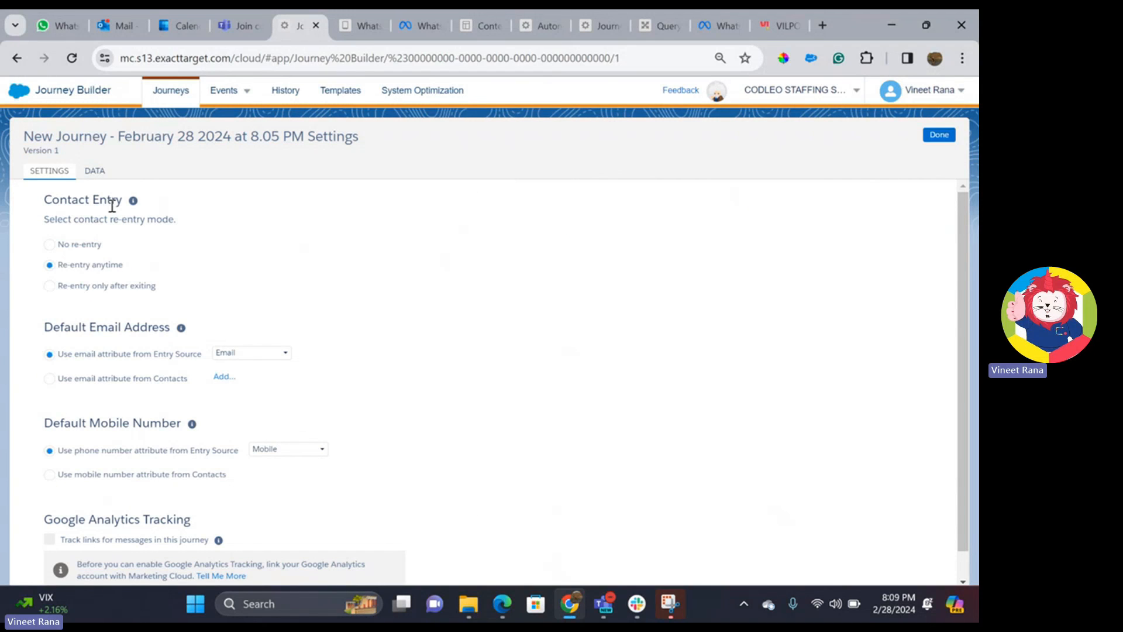
# - Take email addresses from the entry source, save the journey settings, and validate the journey
pyautogui.click(49, 354)
pyautogui.click(939, 136)
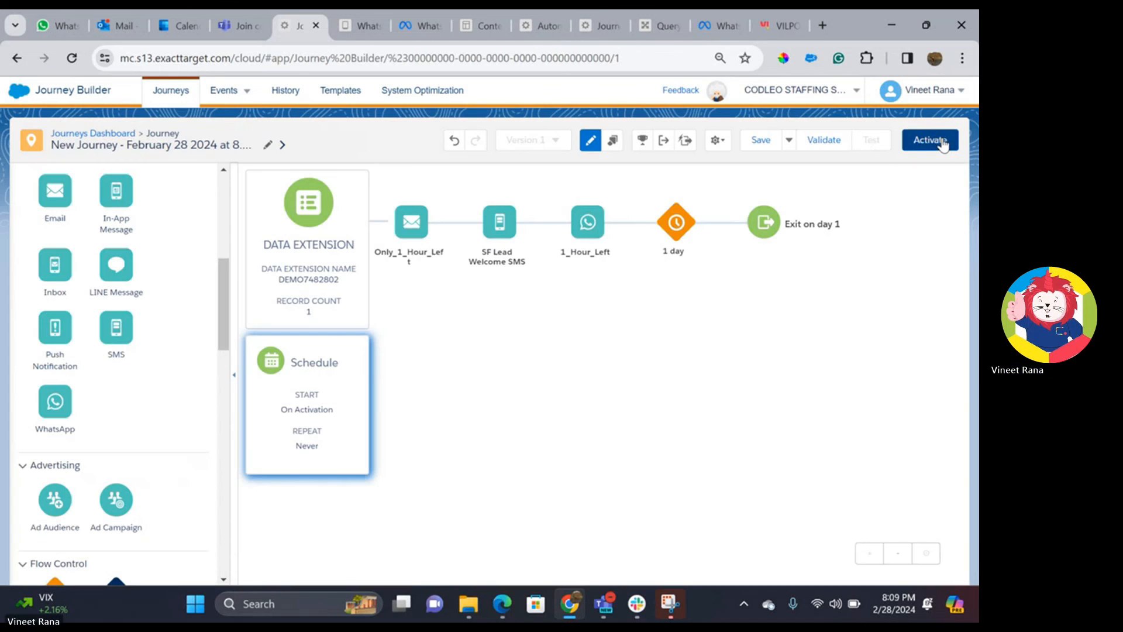
pyautogui.click(822, 141)
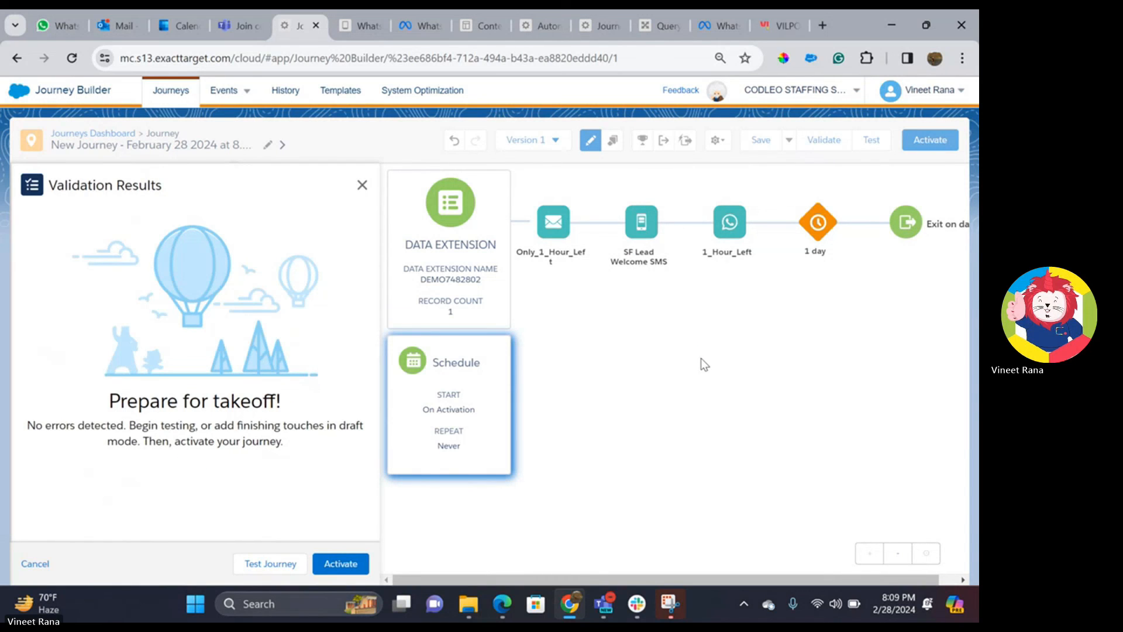
# - Activate the validated journey on Version 1 and dismiss the success message
pyautogui.click(335, 565)
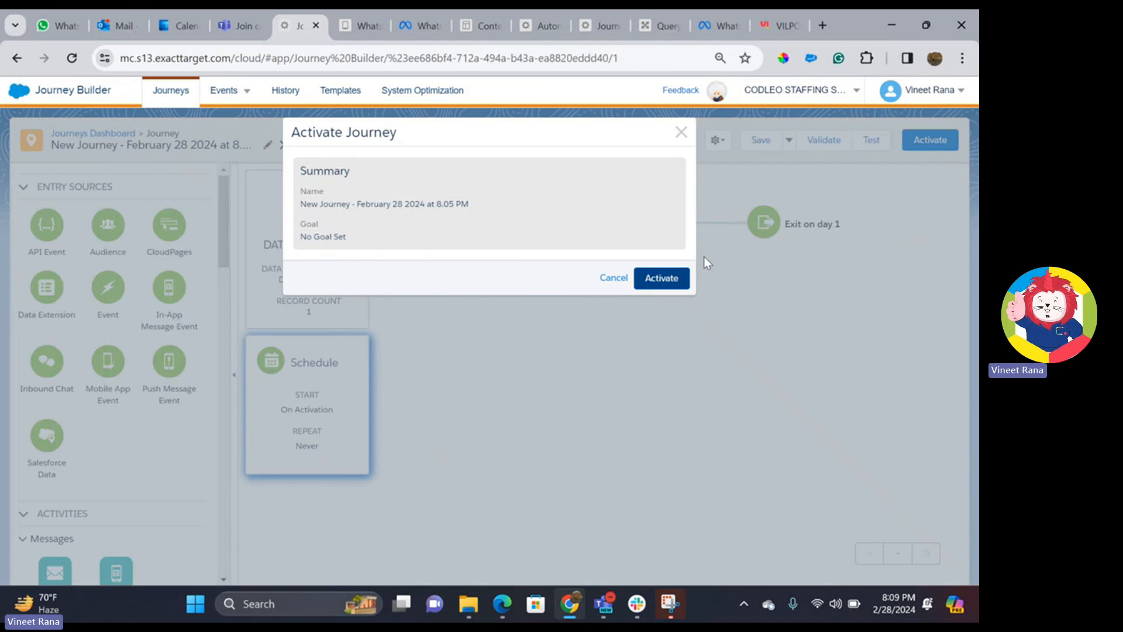
pyautogui.click(666, 280)
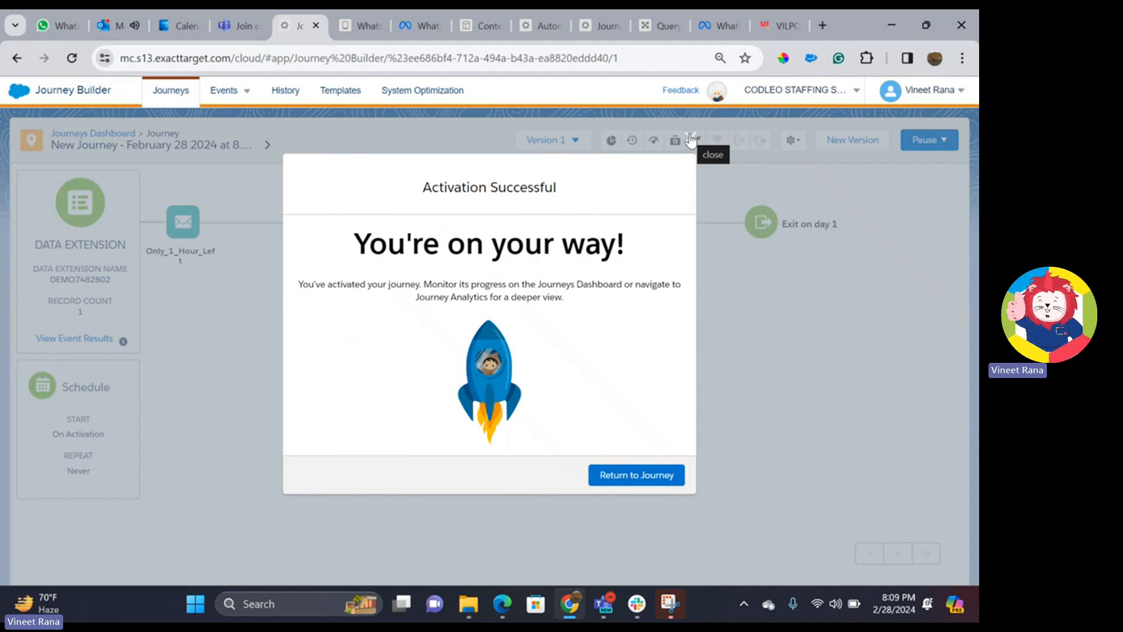
pyautogui.click(692, 139)
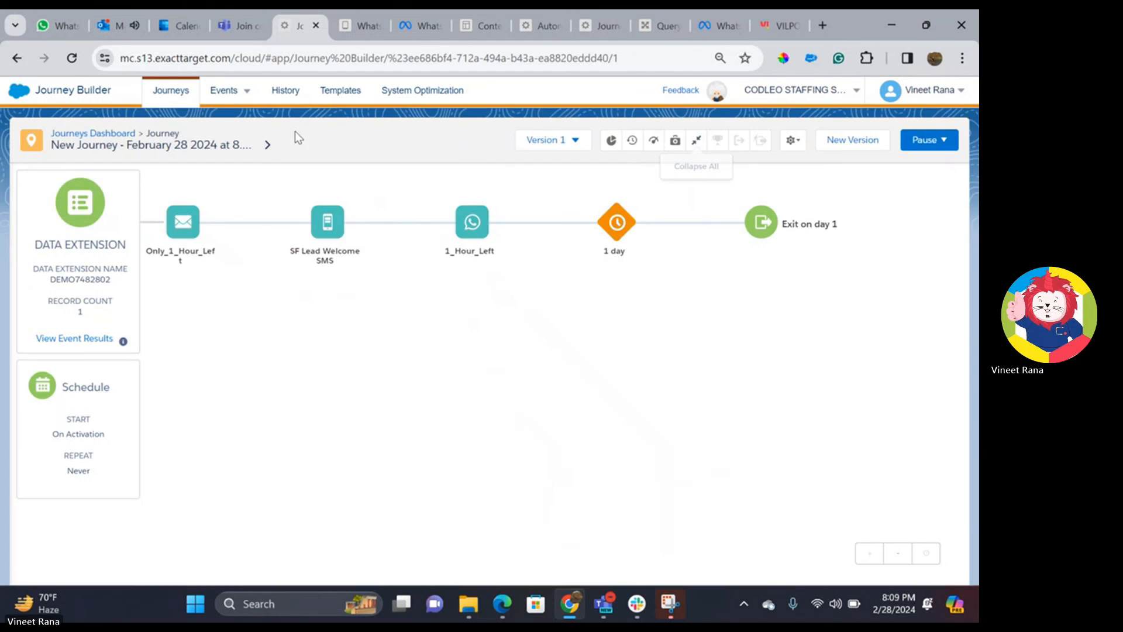
pyautogui.click(117, 27)
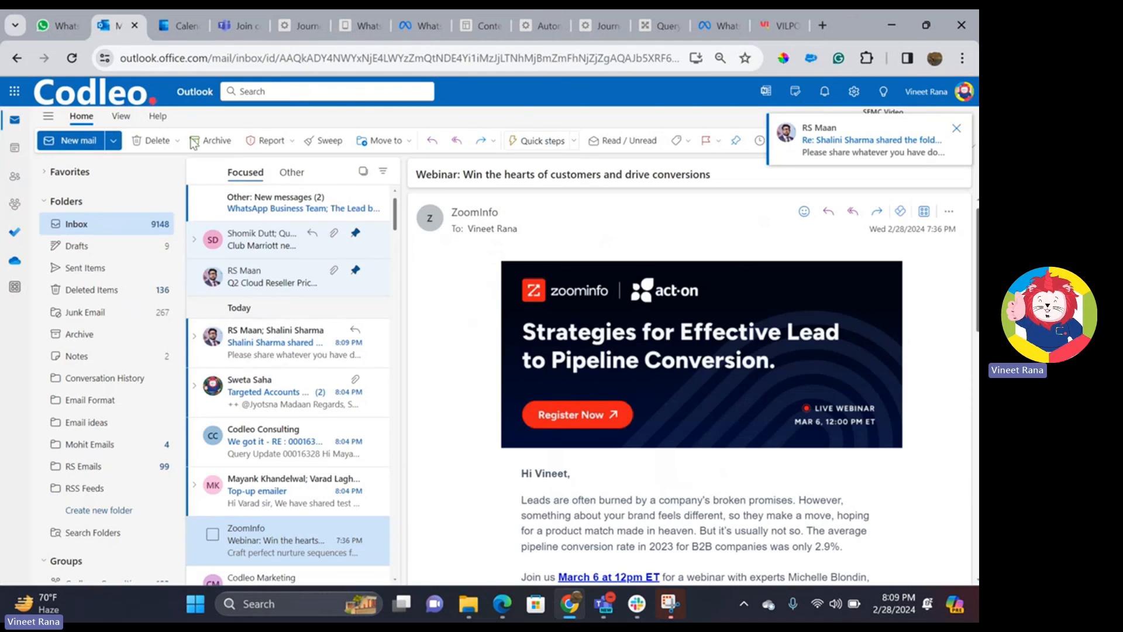
# - Check the Outlook Other and Focused inboxes for new mail, then close the Teams launcher tab
pyautogui.click(242, 204)
pyautogui.click(245, 172)
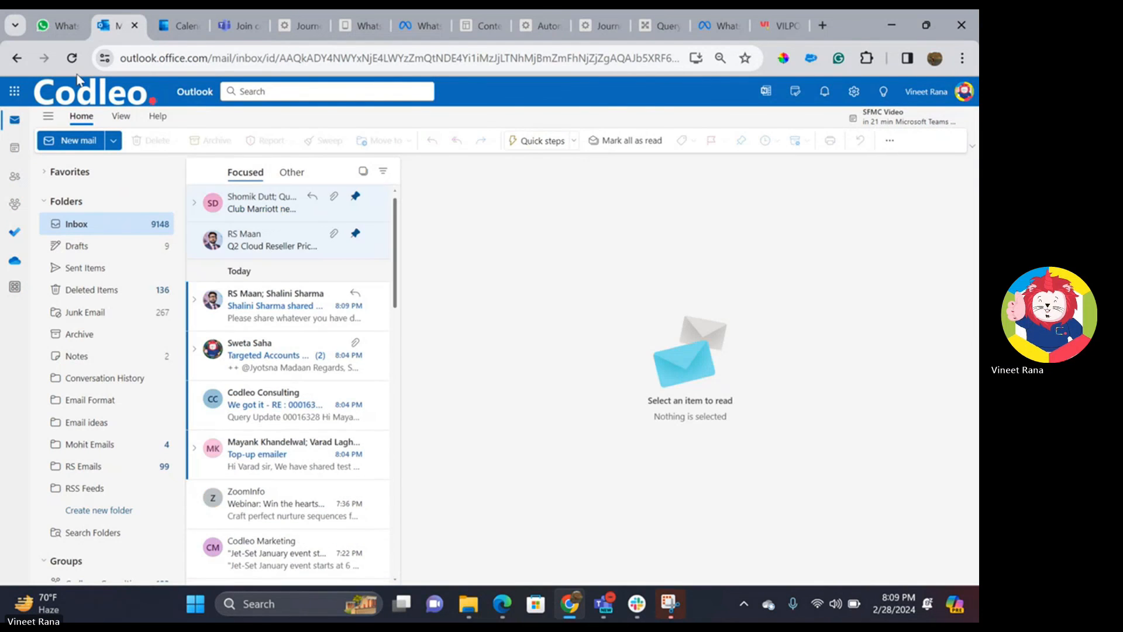
pyautogui.click(72, 58)
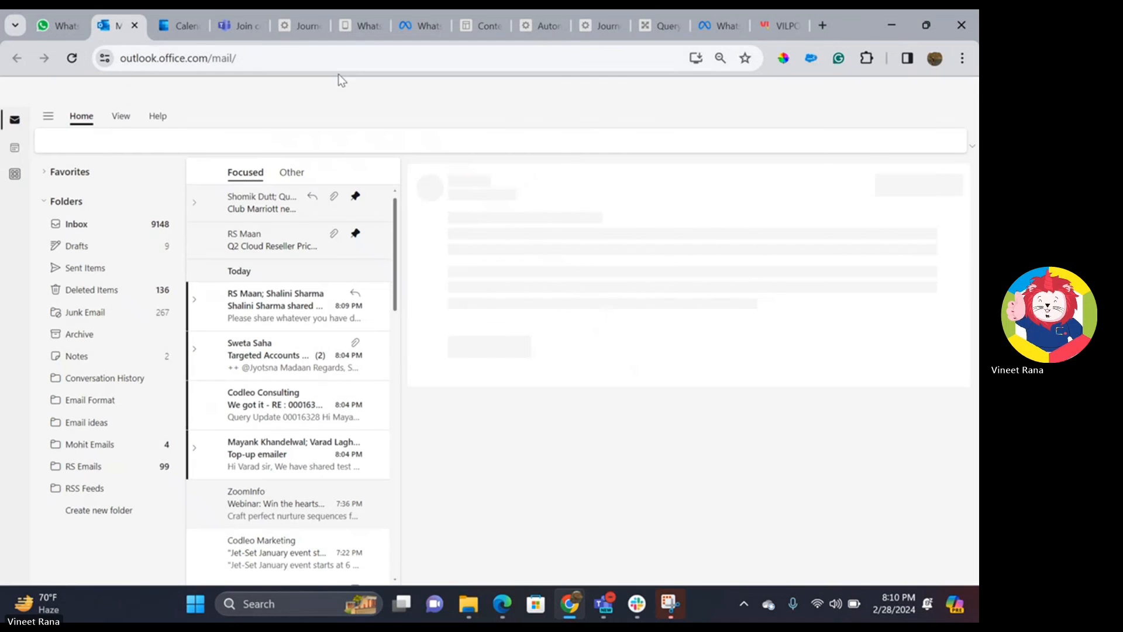
pyautogui.hotkey('ctrl', 'Tab')
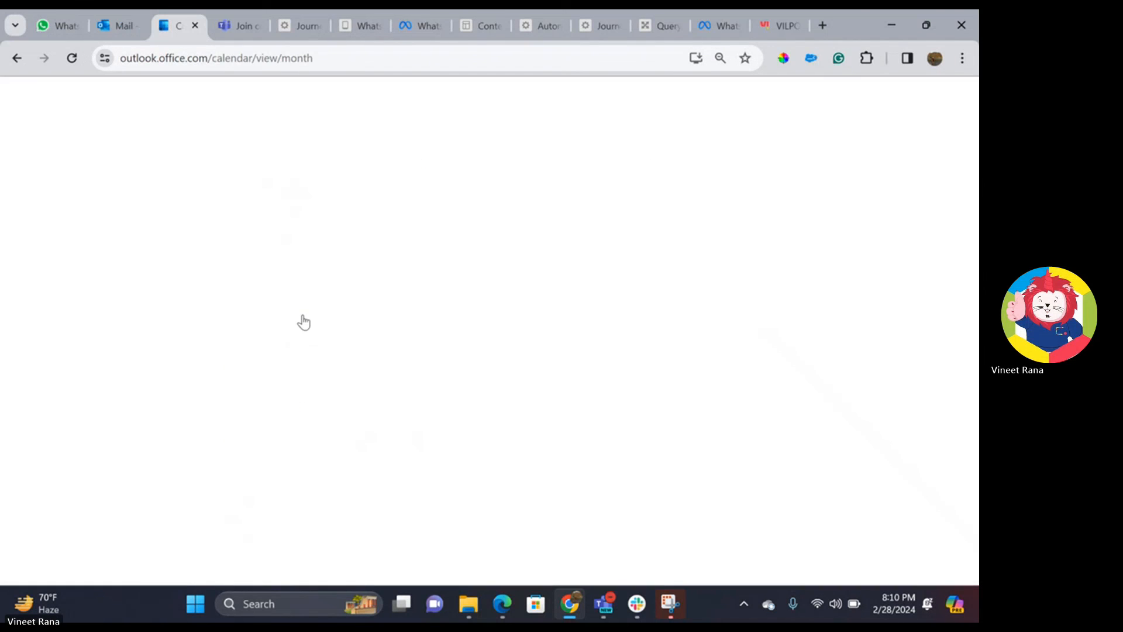
pyautogui.hotkey('ctrl', 'Tab')
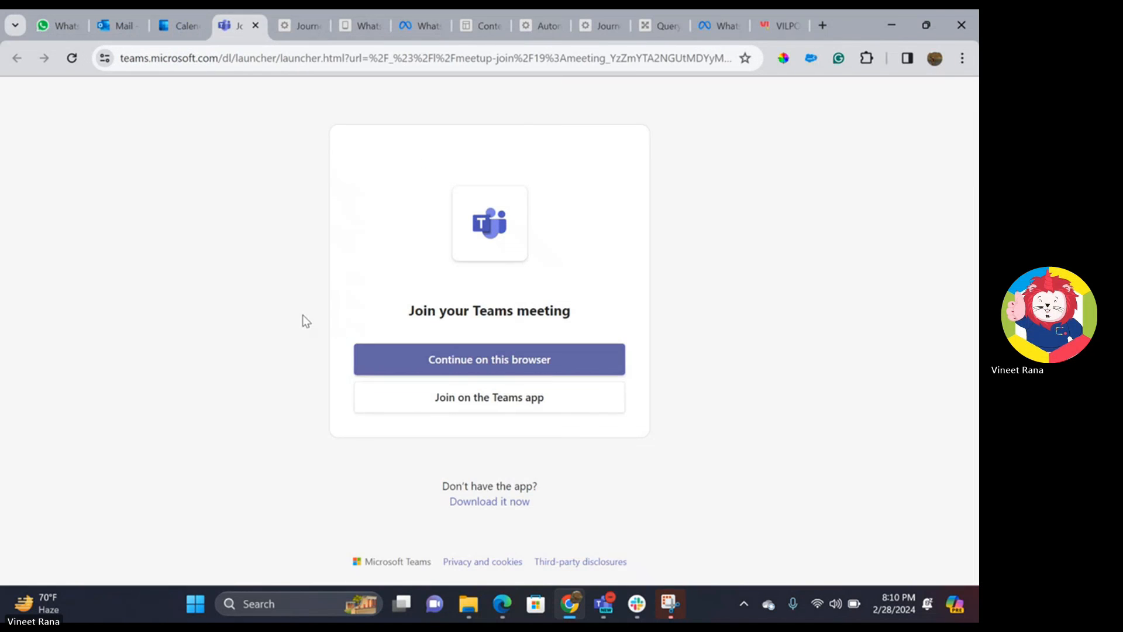
pyautogui.click(255, 25)
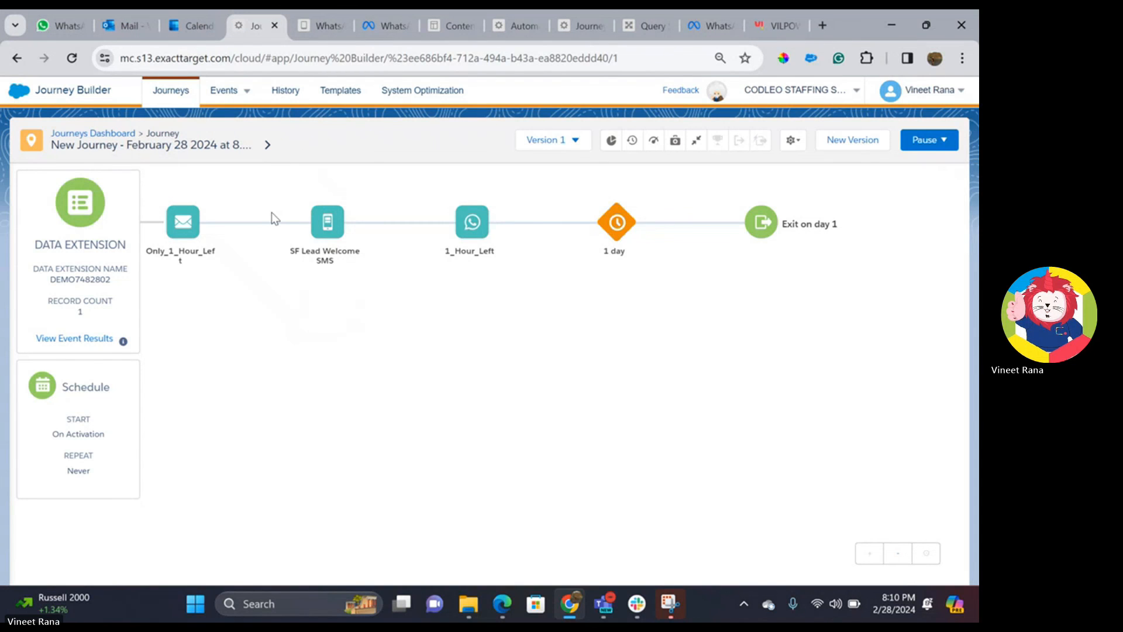
# - View Codleo Consulting's 8:10 pm 'countdown is on' WhatsApp message, then close the Calendar tab
pyautogui.click(43, 29)
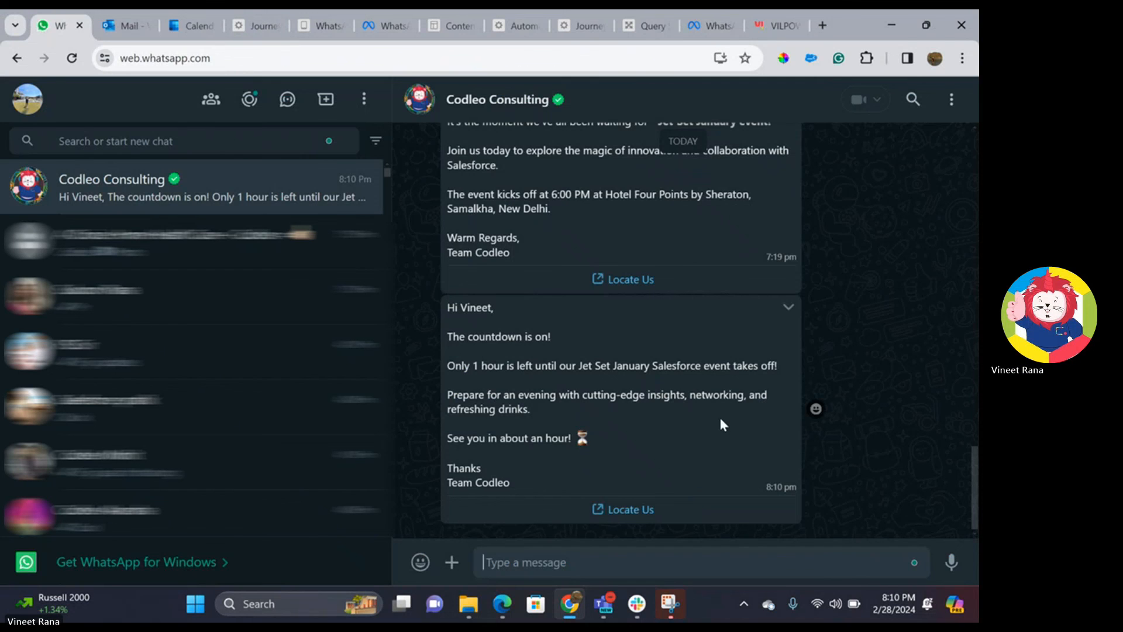
pyautogui.click(118, 26)
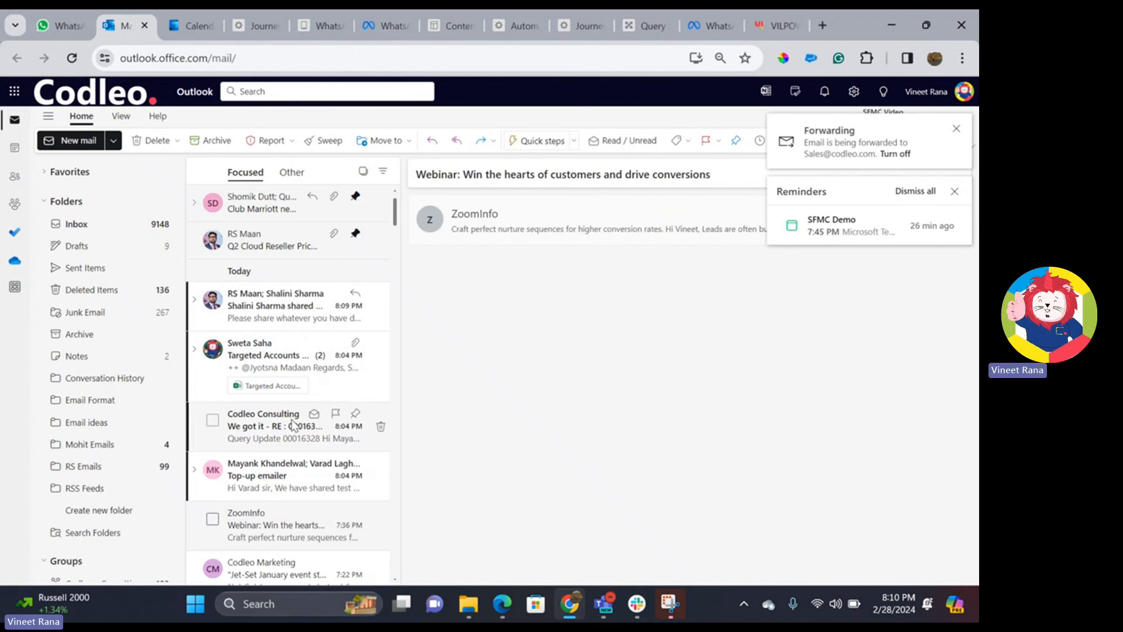
pyautogui.click(187, 28)
pyautogui.click(210, 25)
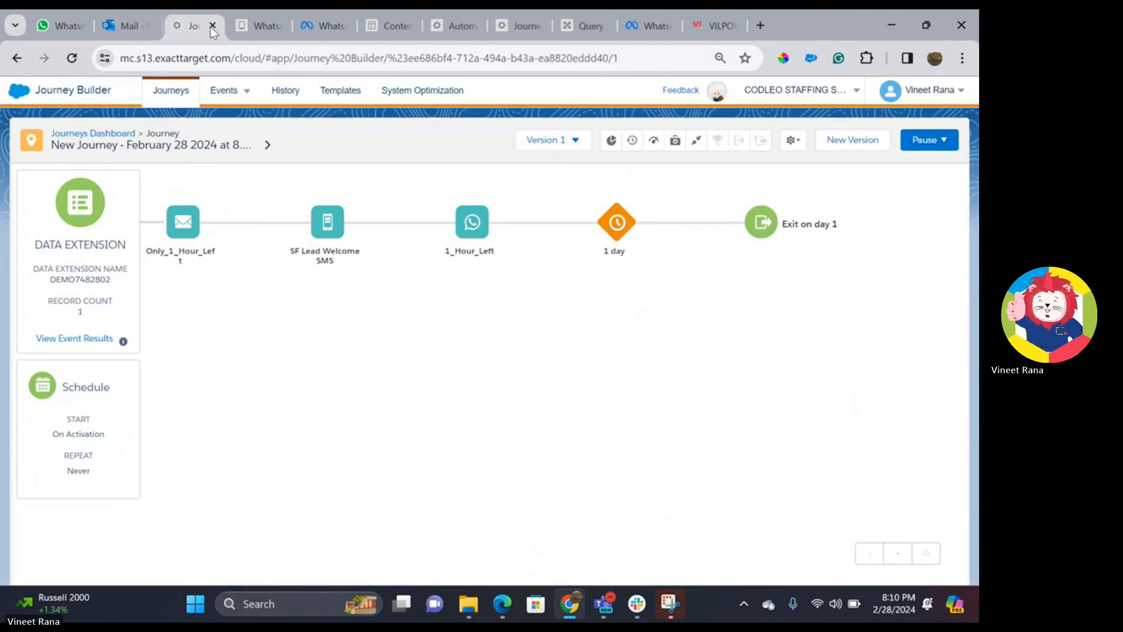